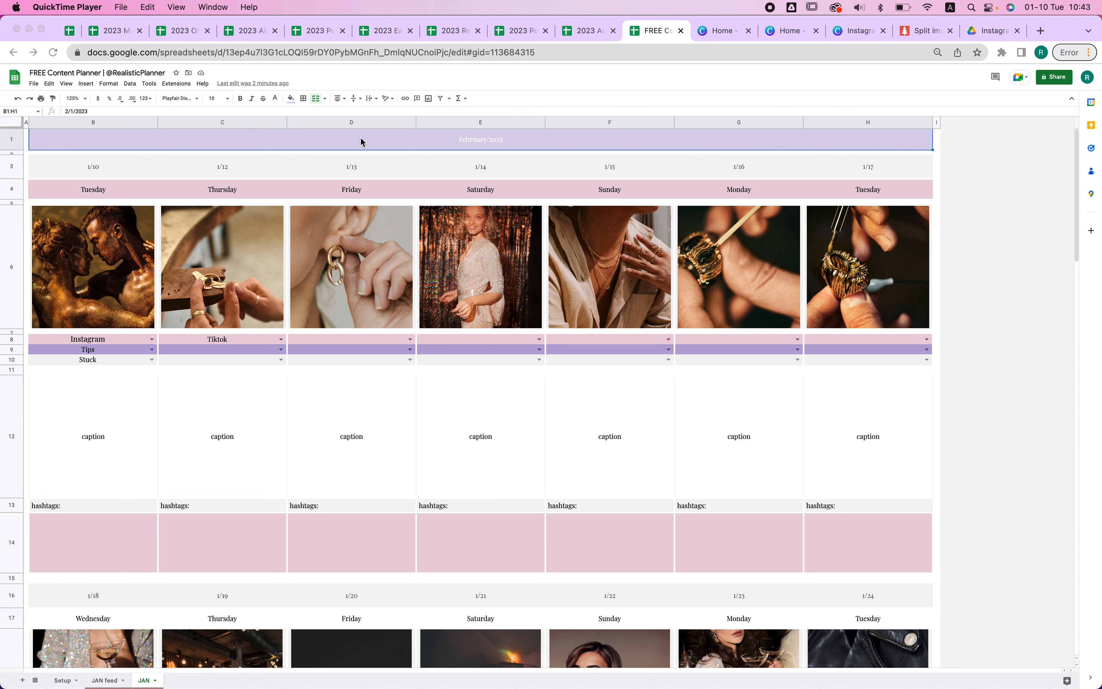
Set the month header's date to January 1, 2023
{"action": "left_click", "coordinate": [360, 137]}
{"action": "double_click", "coordinate": [361, 137]}
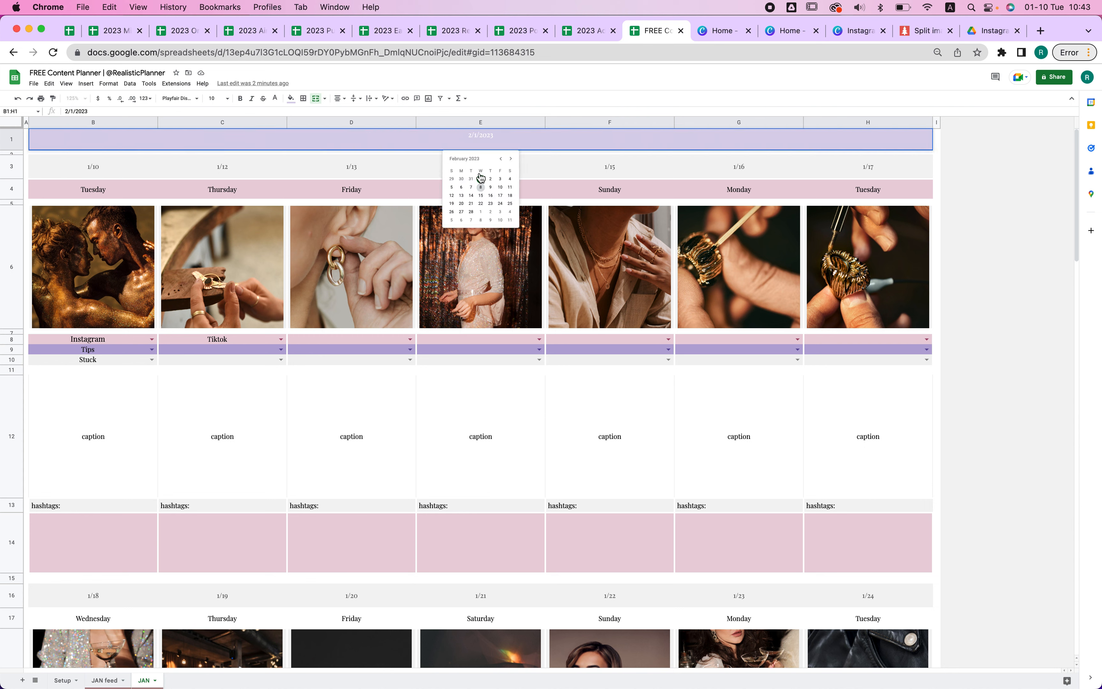
{"action": "left_click", "coordinate": [500, 160]}
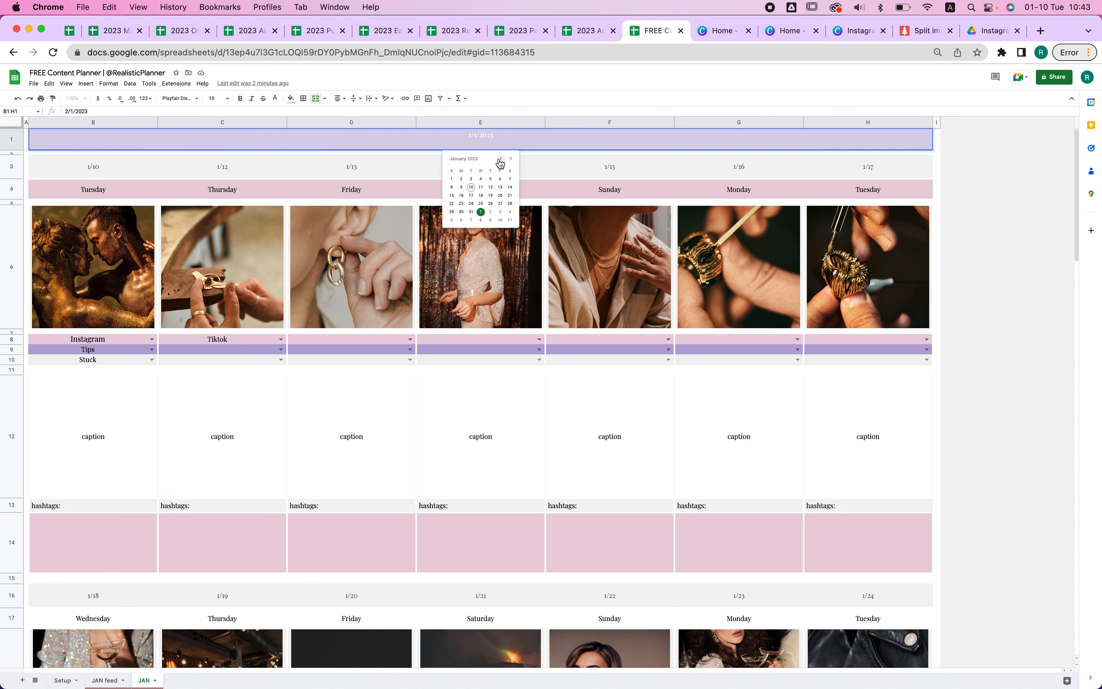
{"action": "left_click", "coordinate": [451, 179]}
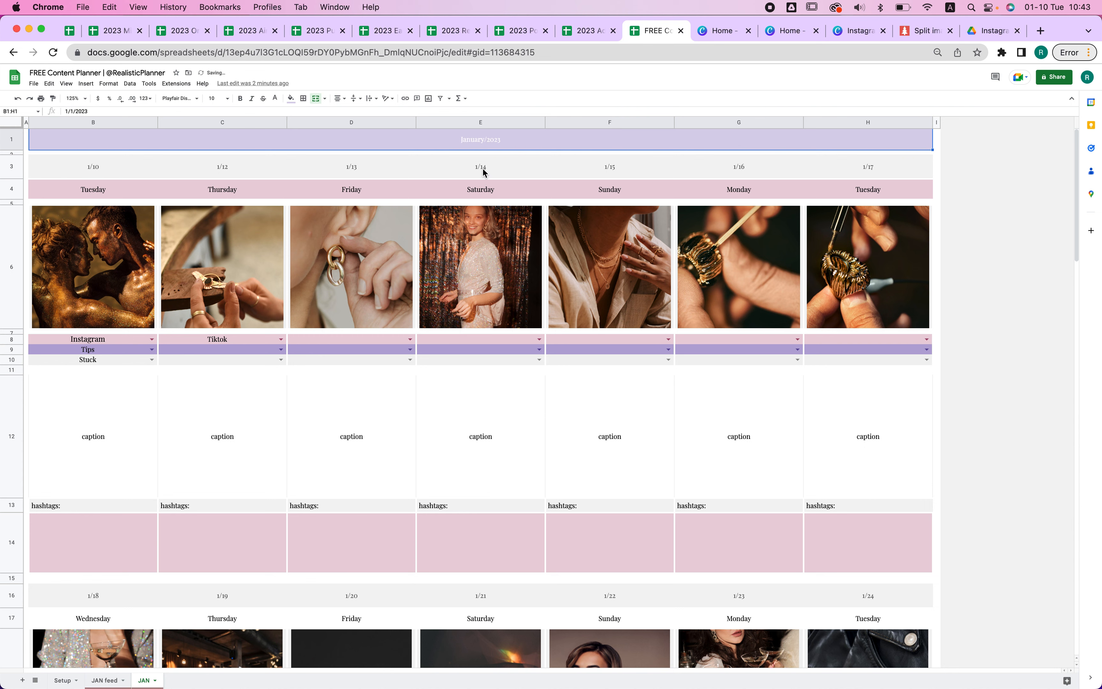
Set the month header's date to February 1, 2023
{"action": "double_click", "coordinate": [486, 138]}
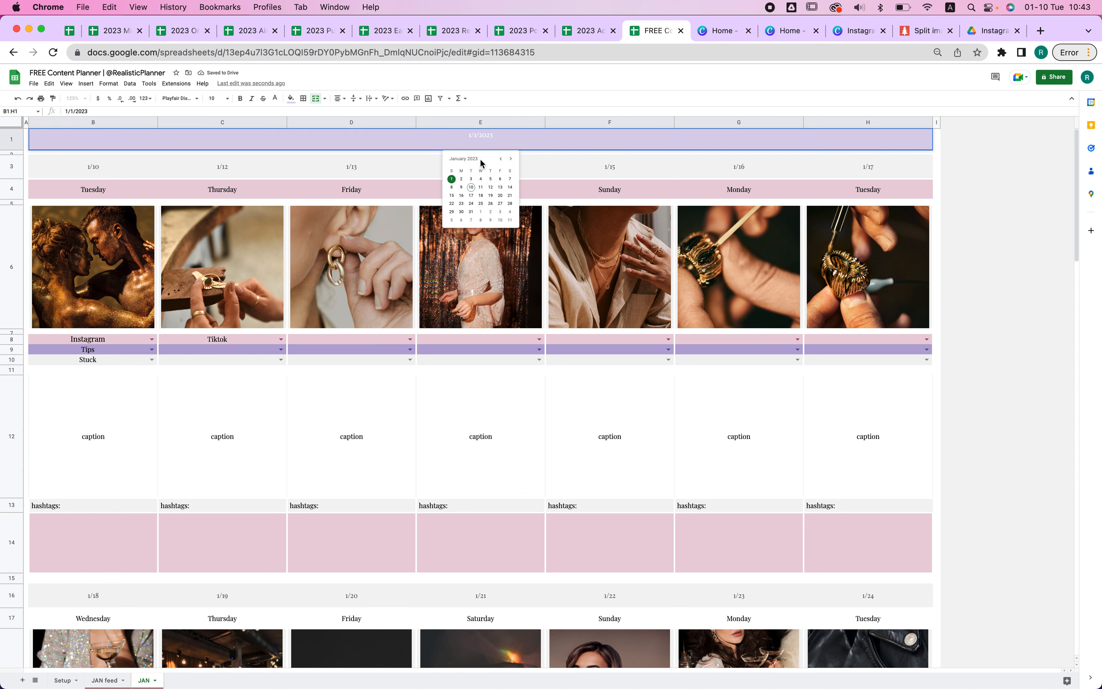
{"action": "left_click", "coordinate": [511, 159]}
{"action": "left_click", "coordinate": [481, 179]}
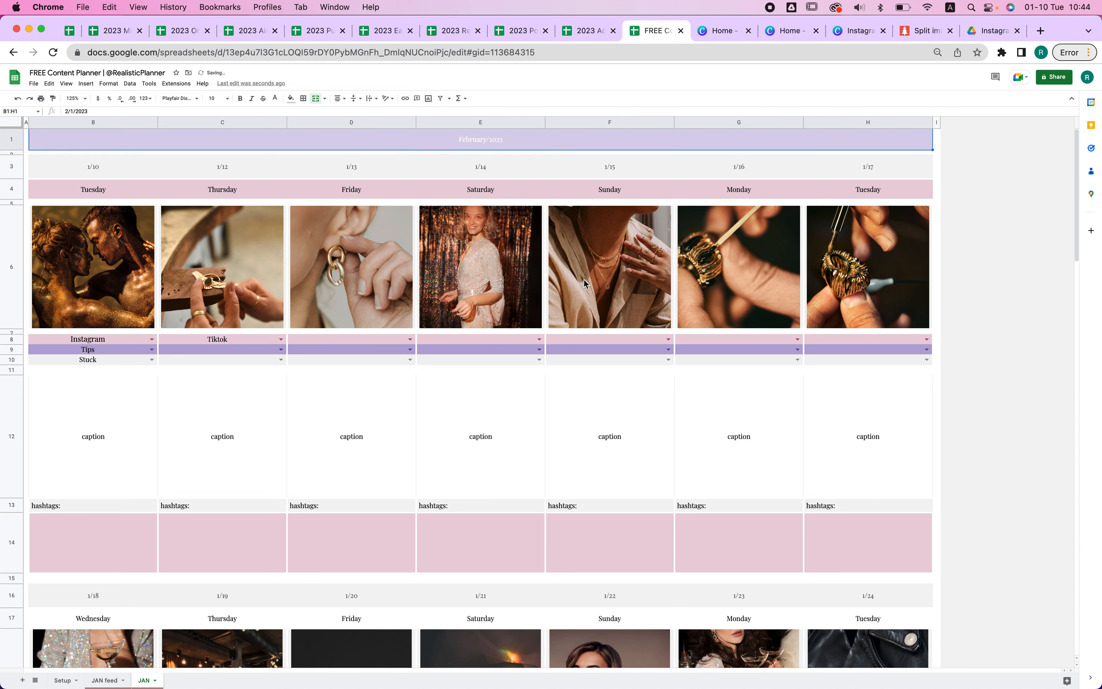
Set the first date in row 3 to 2/6/2023 and fill consecutive dates across through H3
{"action": "double_click", "coordinate": [95, 170]}
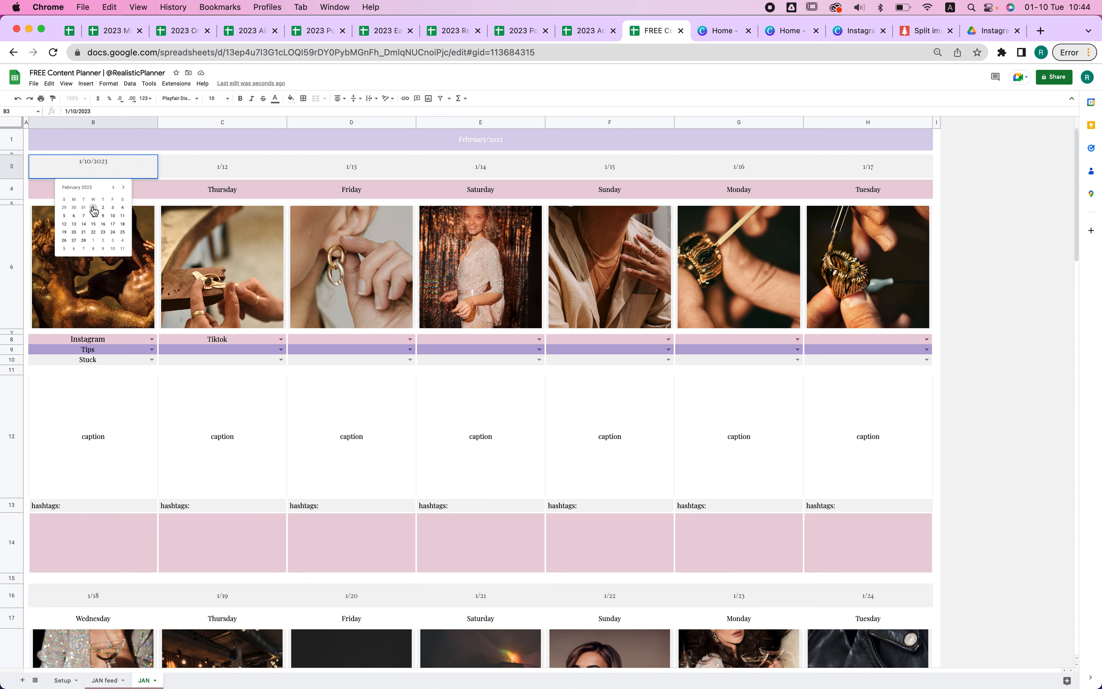
{"action": "left_click", "coordinate": [74, 217]}
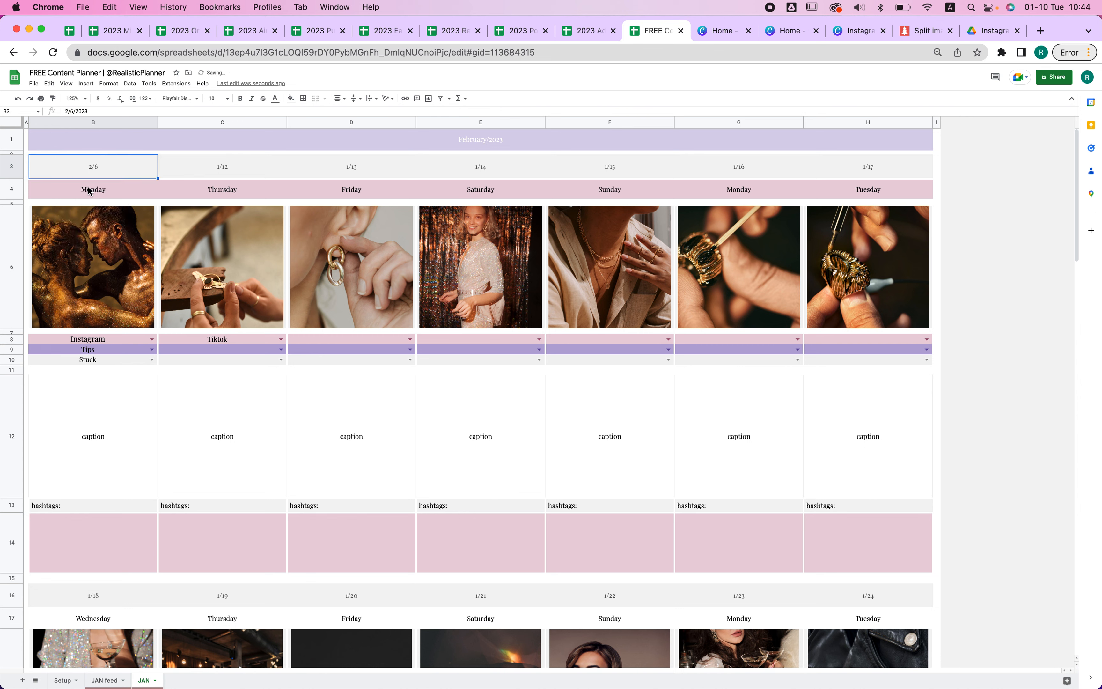
{"action": "left_click", "coordinate": [101, 192]}
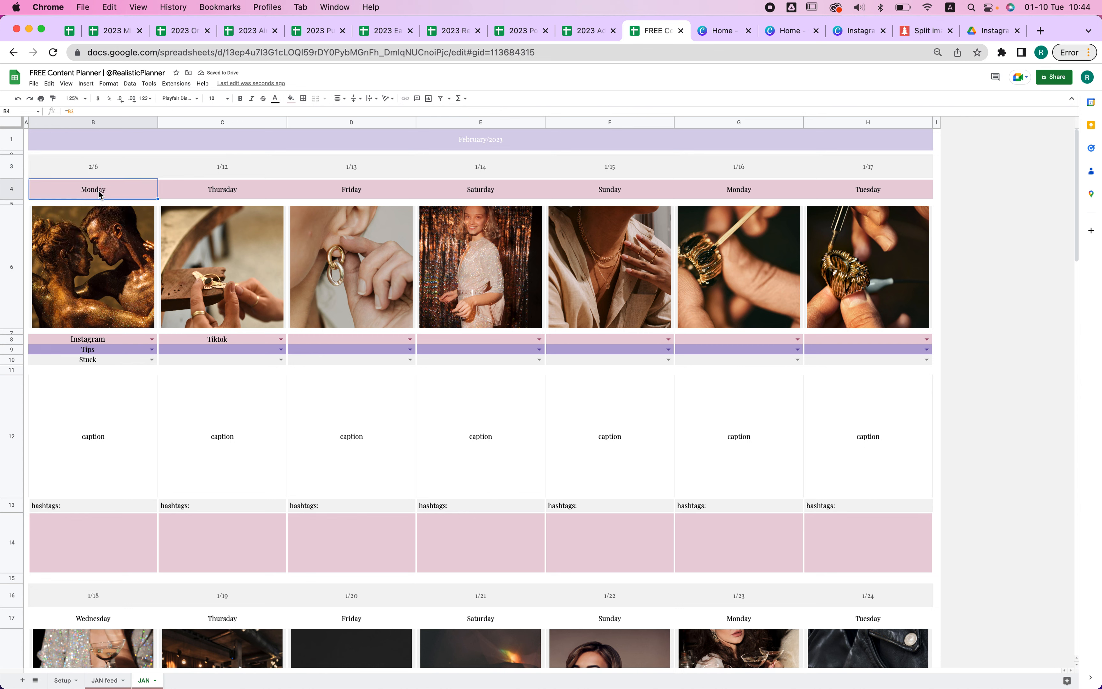
{"action": "left_click", "coordinate": [103, 164]}
{"action": "left_click_drag", "start_coordinate": [158, 178], "coordinate": [868, 181]}
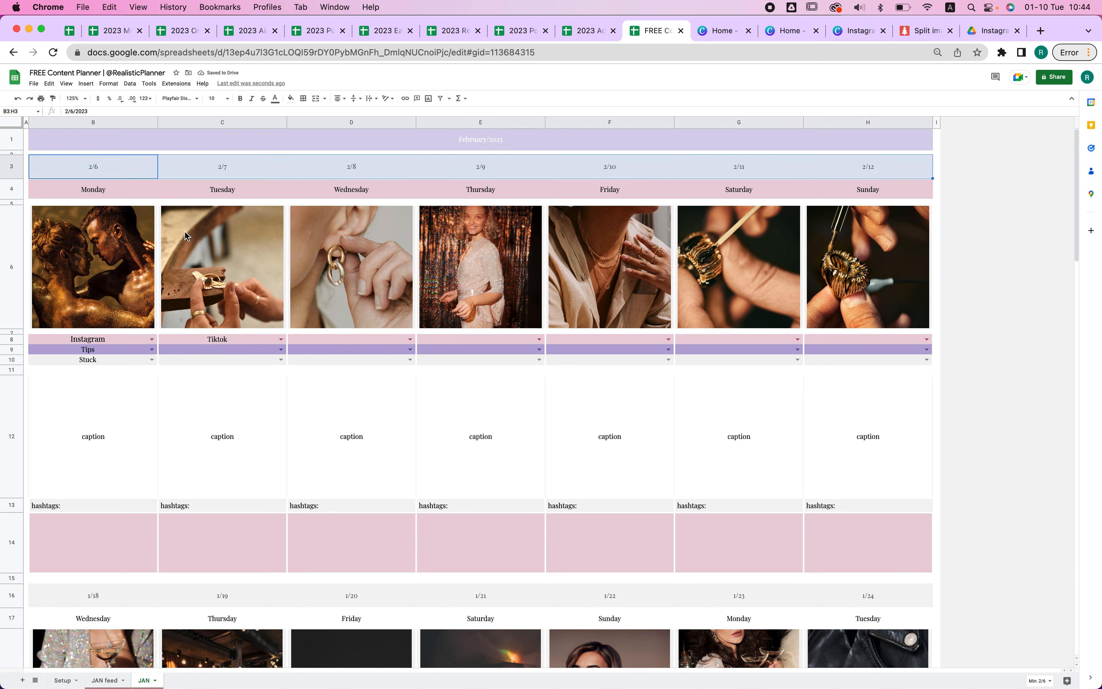
Skip the weekend in row 3 by setting G3 to 2/13/2023 and filling the next date into H3
{"action": "left_click", "coordinate": [757, 188]}
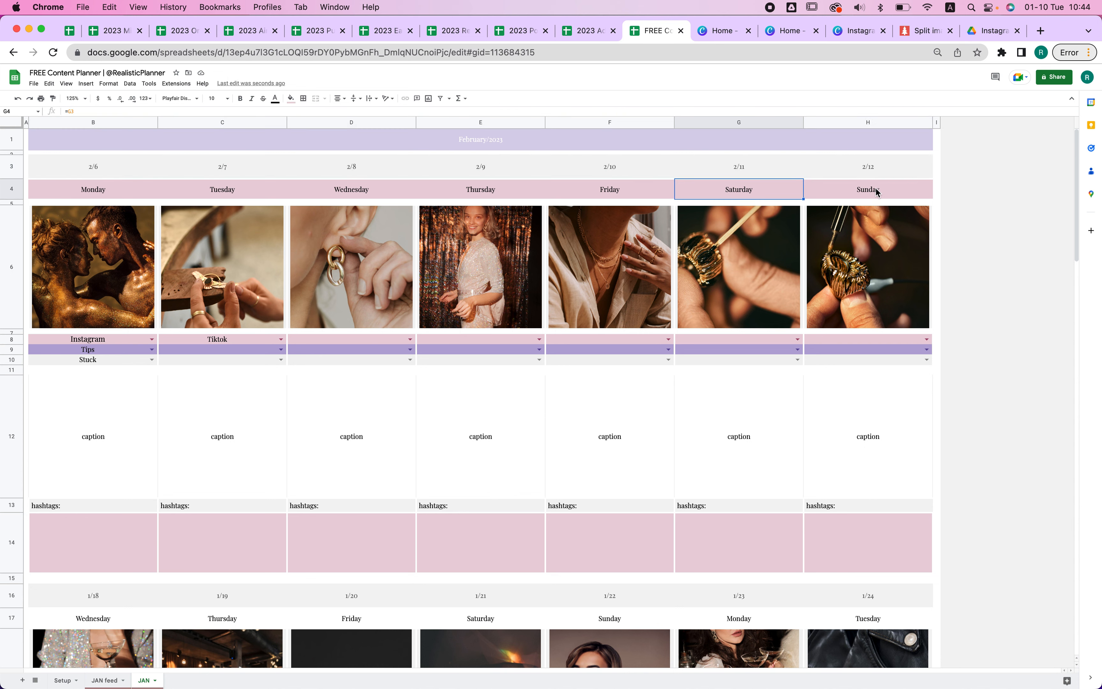
{"action": "left_click", "coordinate": [888, 191]}
{"action": "double_click", "coordinate": [737, 168]}
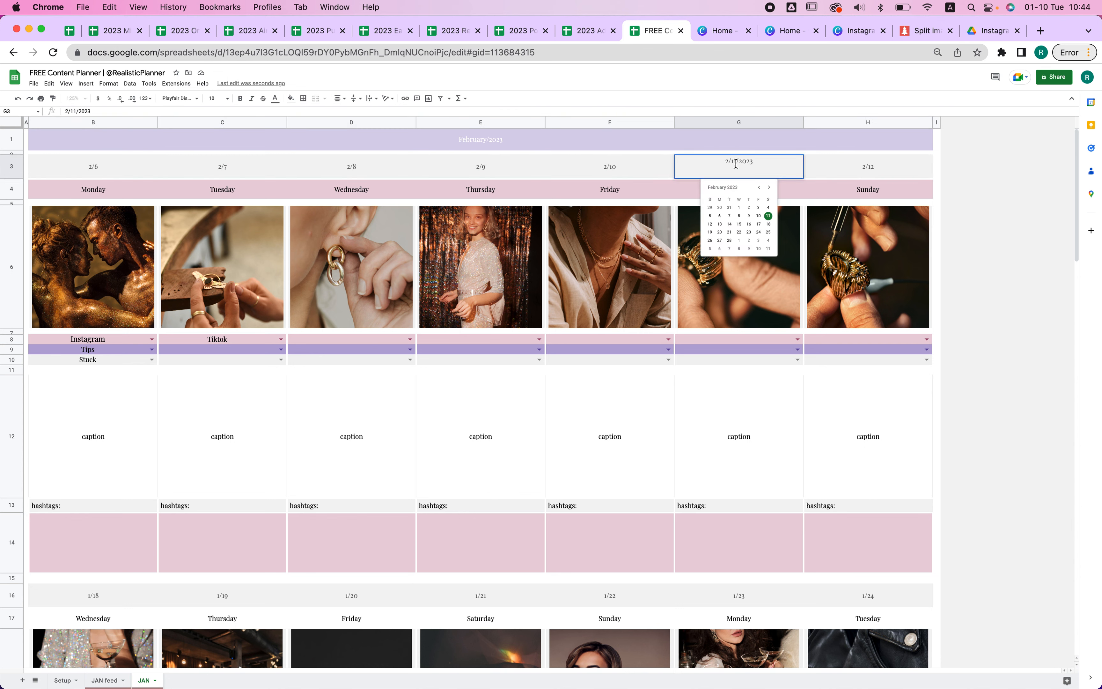
{"action": "left_click", "coordinate": [720, 225]}
{"action": "left_click_drag", "start_coordinate": [803, 178], "coordinate": [889, 177]}
Copy the date row B3:H3 into the second date row starting at B16
{"action": "left_click", "coordinate": [155, 169]}
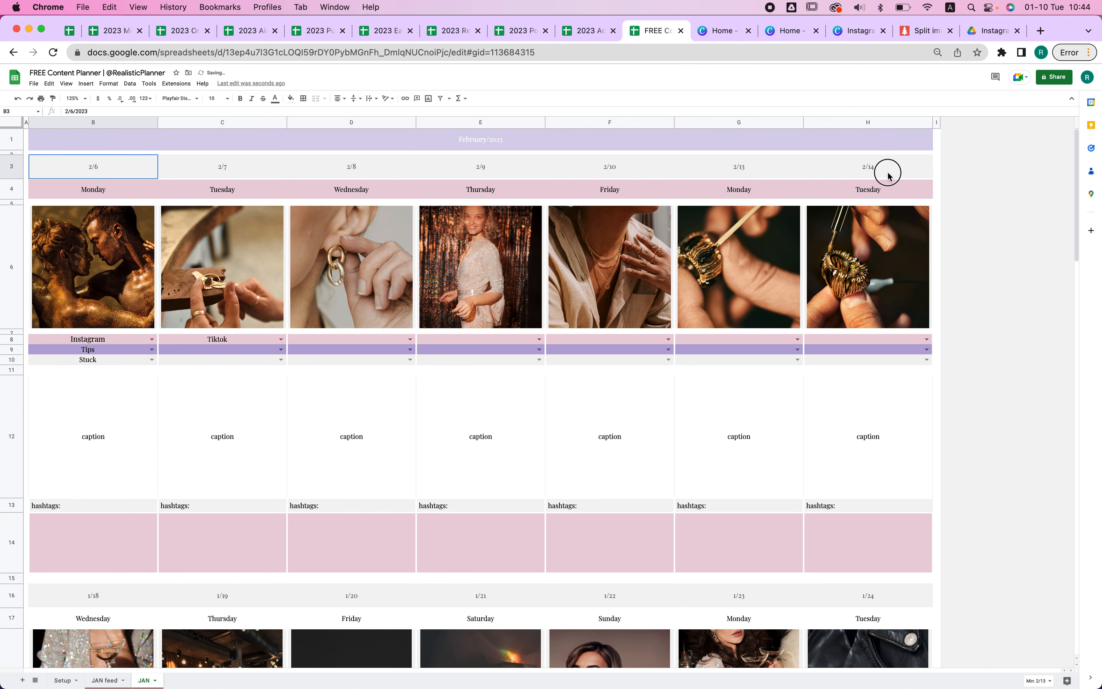
{"action": "left_click", "coordinate": [909, 172], "text": "shift"}
{"action": "key", "text": "super+c"}
{"action": "scroll", "coordinate": [694, 272], "scroll_direction": "down", "scroll_amount": 2}
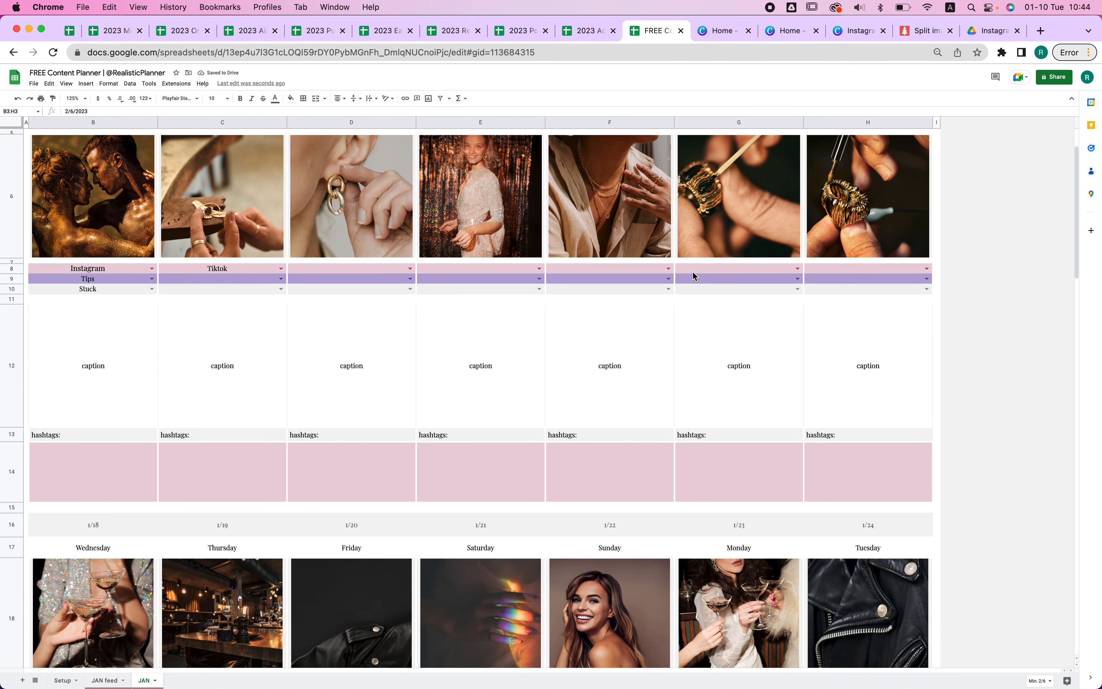
{"action": "left_click", "coordinate": [99, 533]}
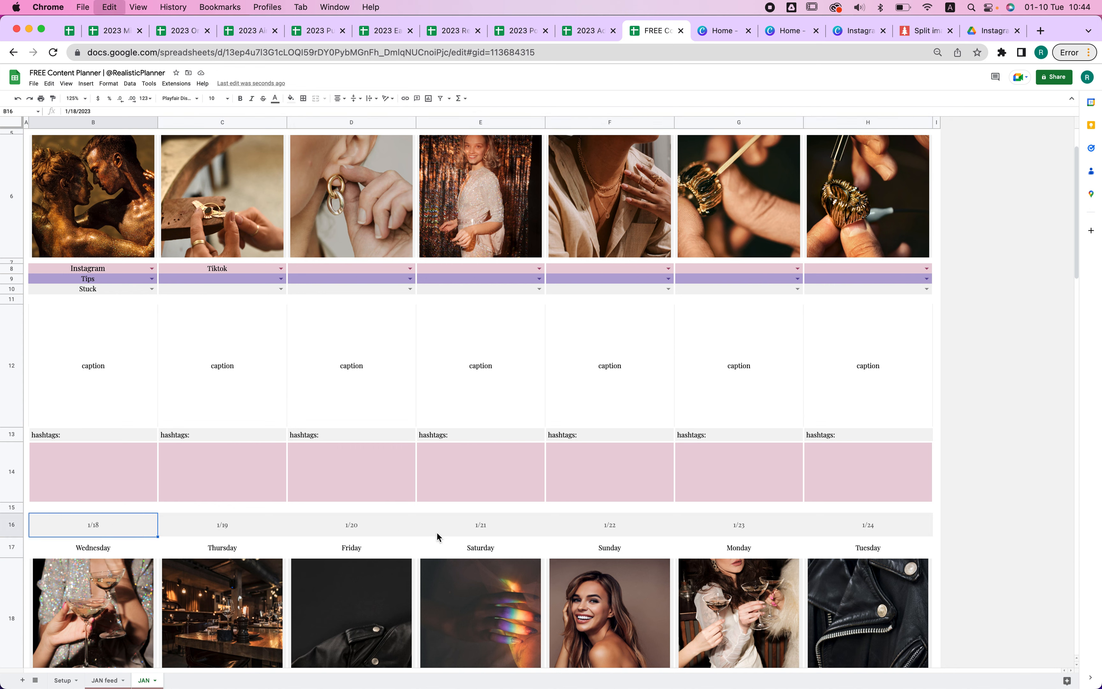
{"action": "key", "text": "super+v"}
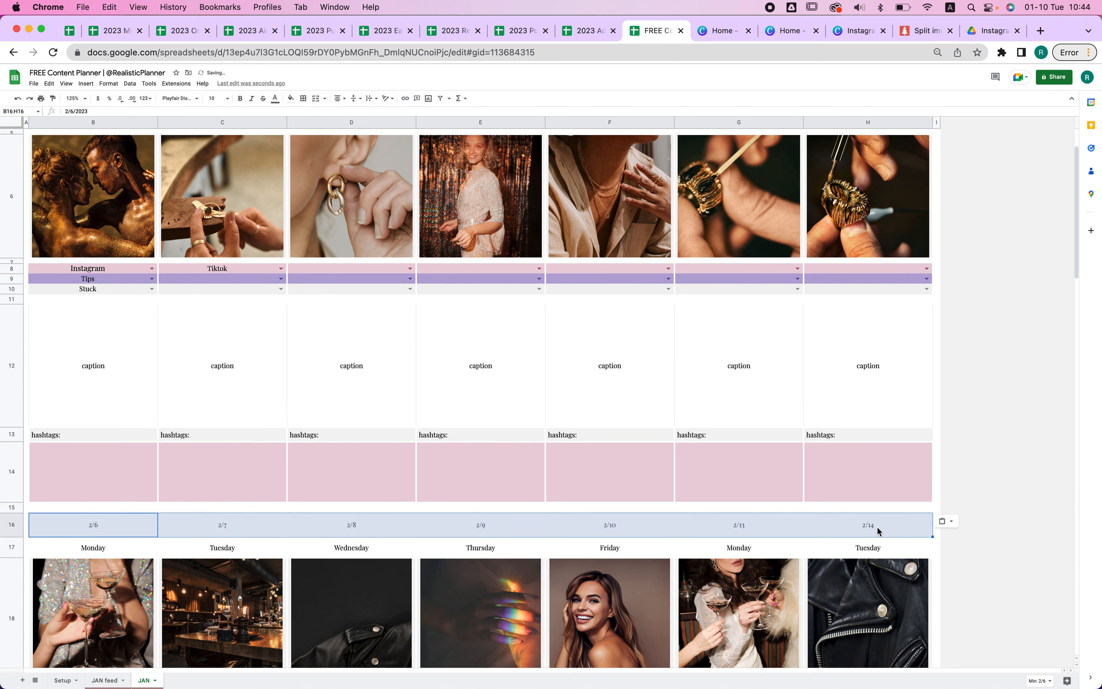
Set B16 to 2/15/2023 and fill consecutive dates across through H16
{"action": "double_click", "coordinate": [120, 519]}
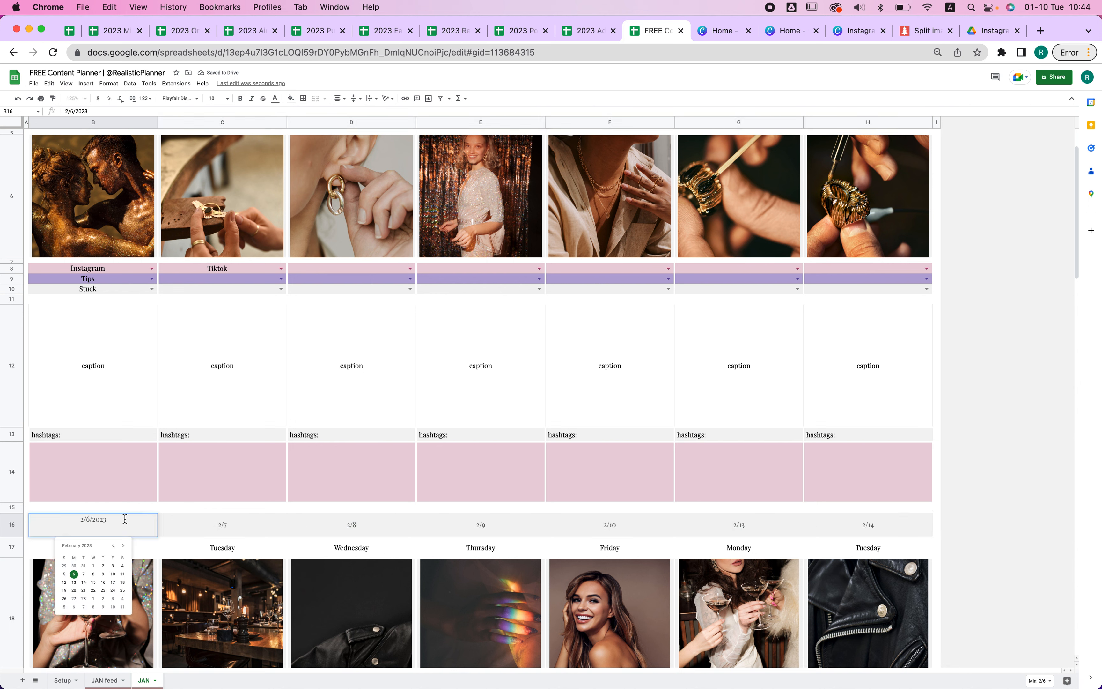
{"action": "left_click", "coordinate": [93, 582]}
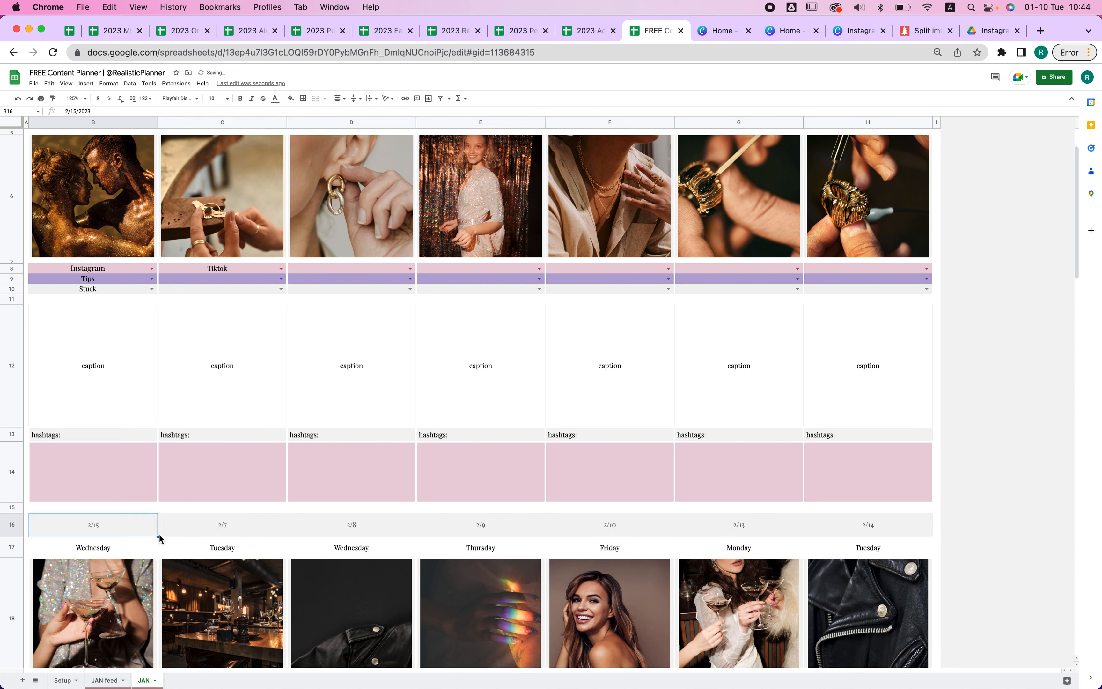
{"action": "left_click_drag", "start_coordinate": [157, 535], "coordinate": [836, 528]}
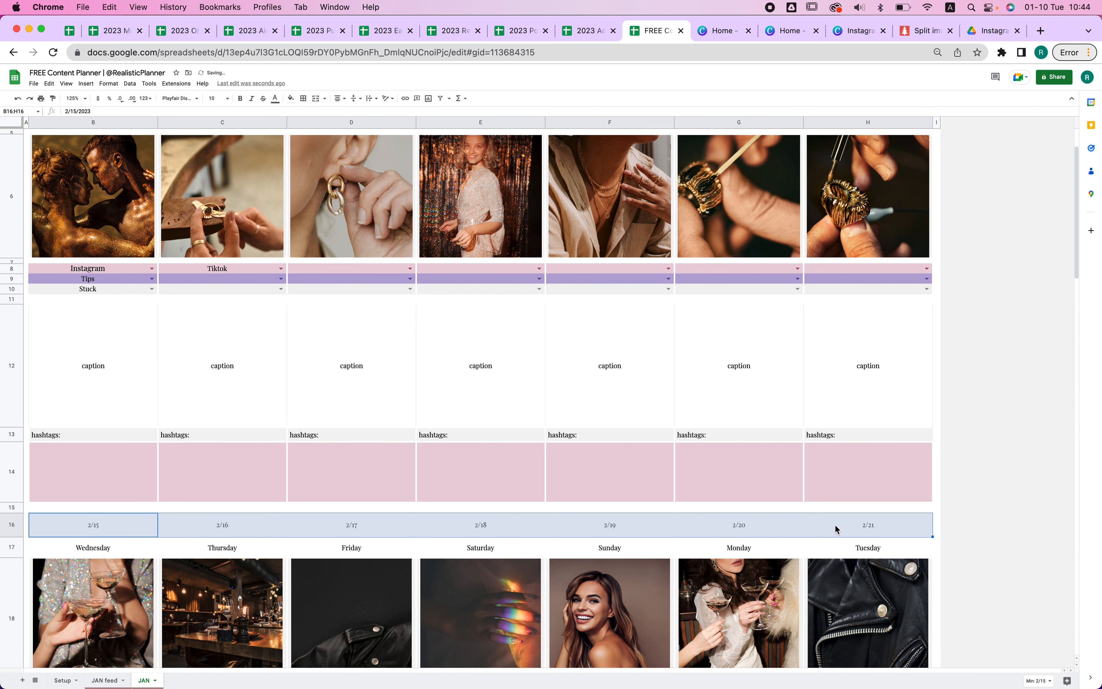
Skip the weekend in row 16 by setting E16 to 2/20/2023 and filling consecutive dates through H16
{"action": "double_click", "coordinate": [486, 533]}
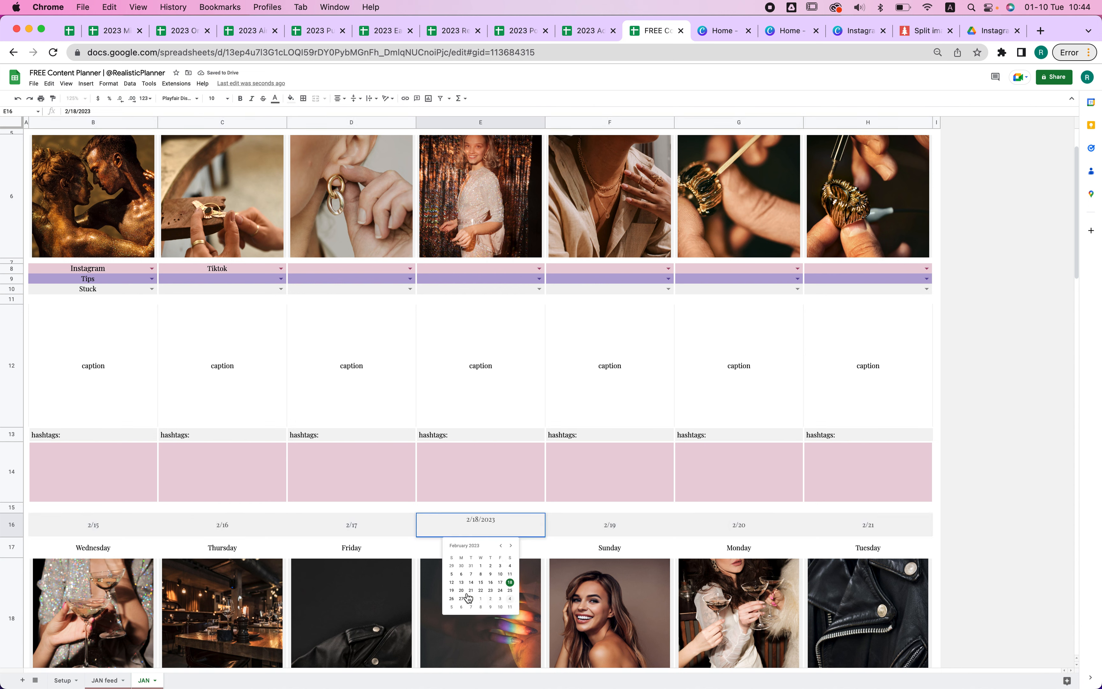
{"action": "left_click", "coordinate": [463, 591]}
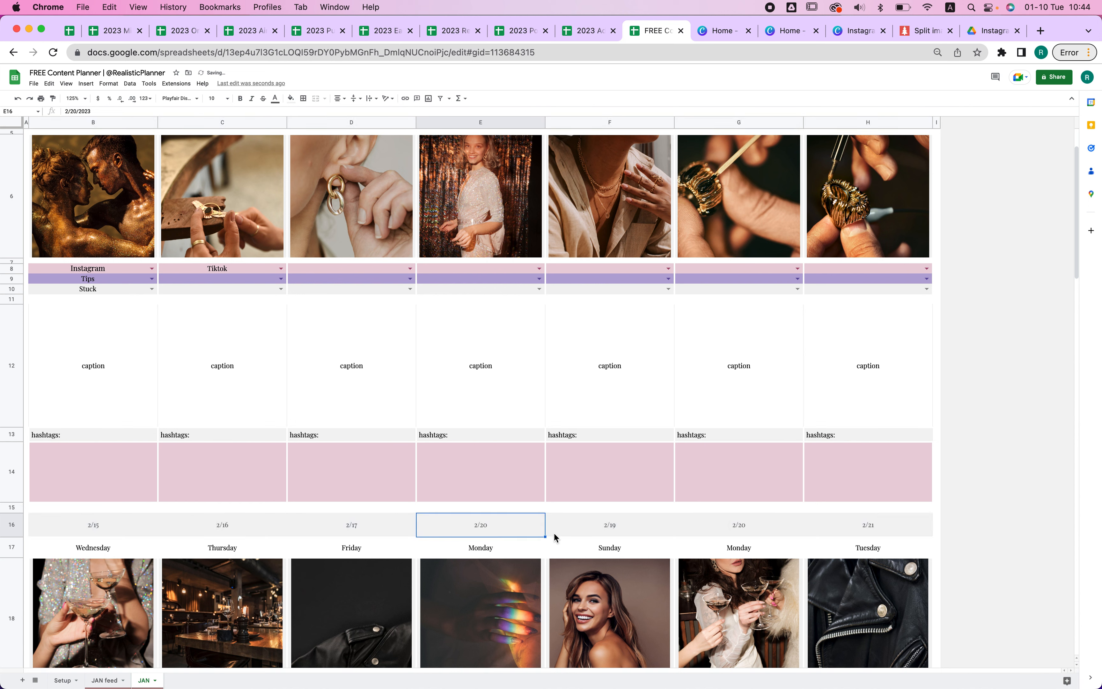
{"action": "left_click_drag", "start_coordinate": [544, 536], "coordinate": [865, 534]}
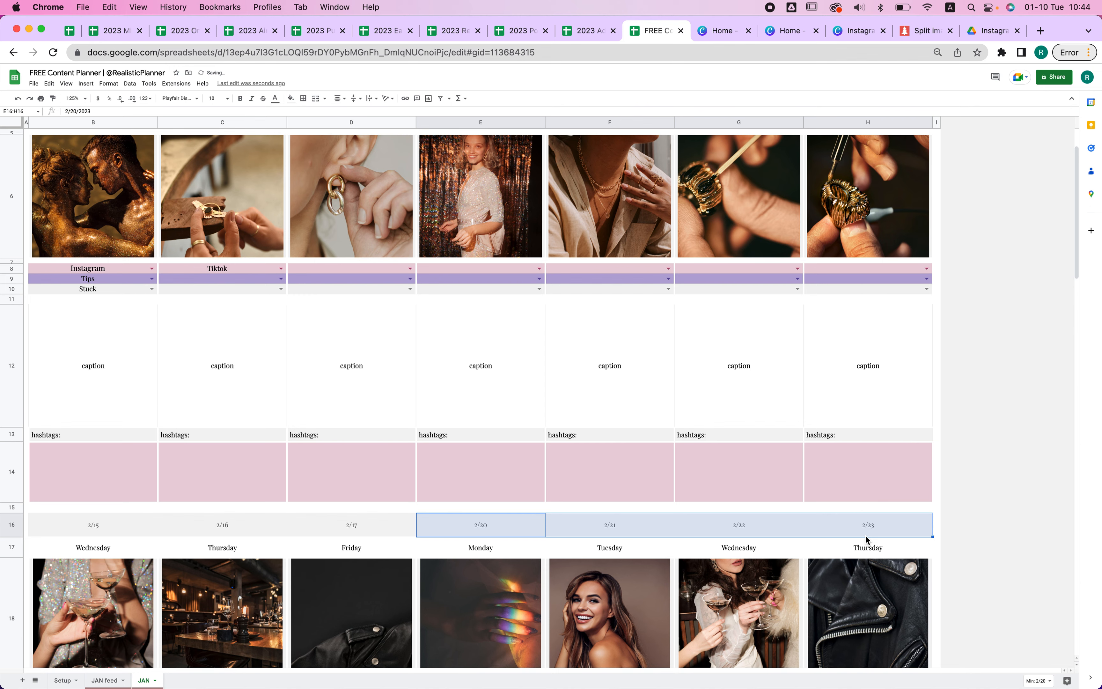
View the available platform options for the first post in row 8
{"action": "scroll", "coordinate": [763, 476], "scroll_direction": "up", "scroll_amount": 3}
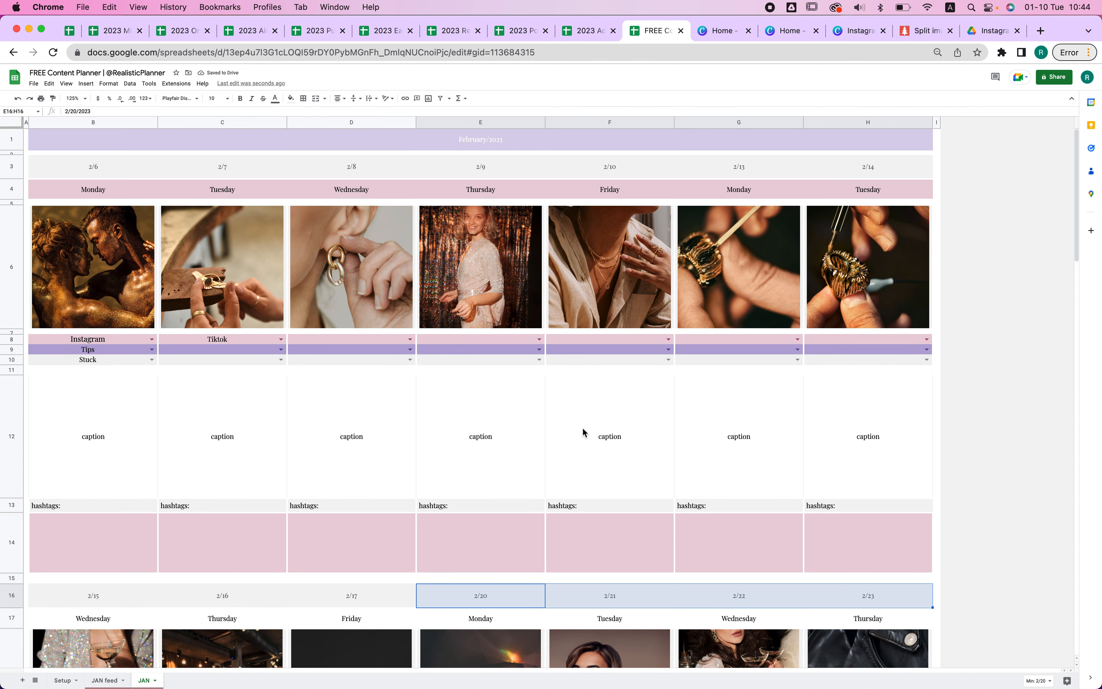
{"action": "left_click", "coordinate": [154, 338]}
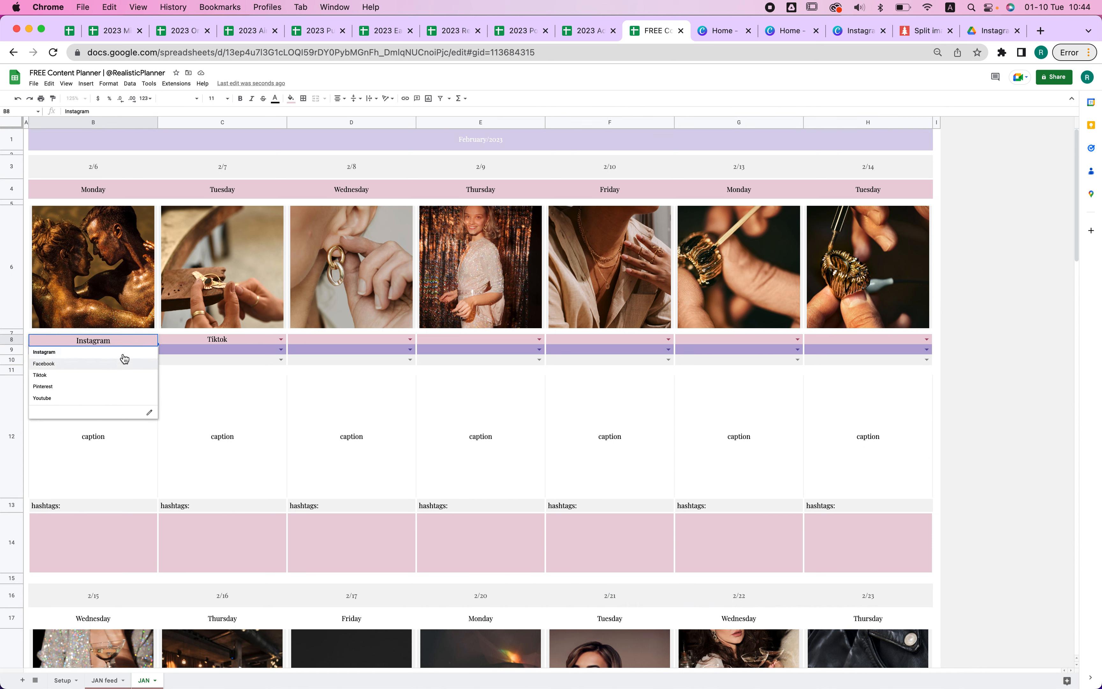
{"action": "left_click", "coordinate": [206, 340]}
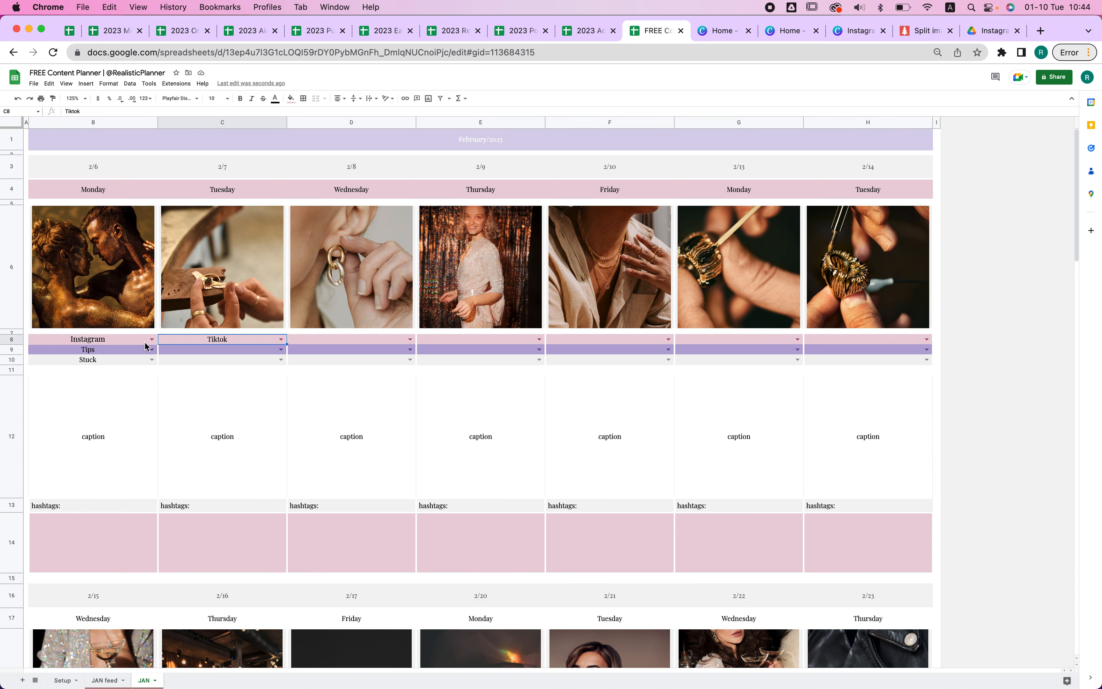
Duplicate the JAN sheet and rename the copy to JAN FB
{"action": "left_click", "coordinate": [156, 682]}
{"action": "left_click", "coordinate": [157, 552]}
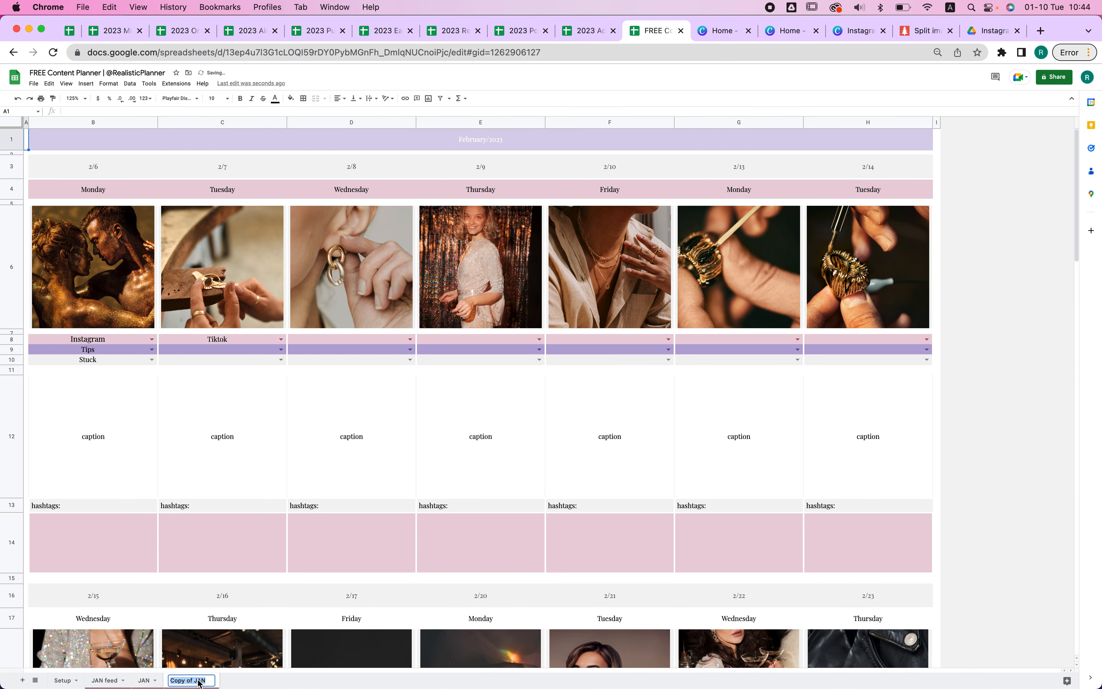
{"action": "double_click", "coordinate": [200, 680]}
{"action": "key", "text": "BackSpace"}
{"action": "key", "text": "BackSpace"}
{"action": "key", "text": "BackSpace"}
{"action": "key", "text": "BackSpace"}
{"action": "key", "text": "BackSpace"}
{"action": "key", "text": "BackSpace"}
{"action": "key", "text": "BackSpace"}
{"action": "key", "text": "BackSpace"}
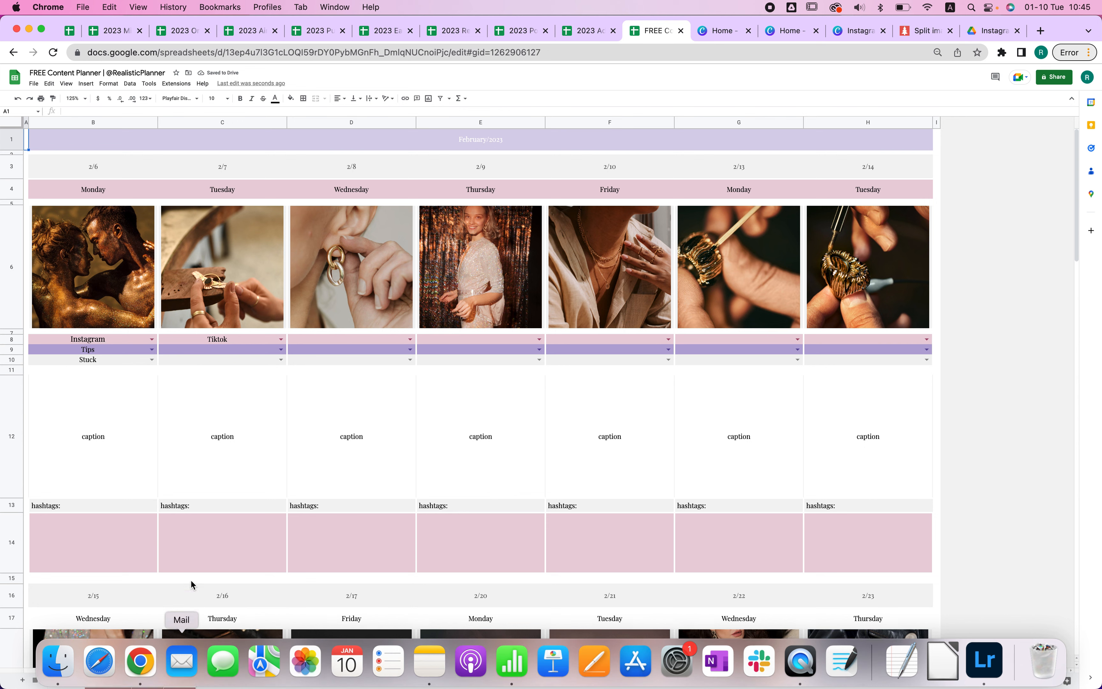
{"action": "type", "text": "FB"}
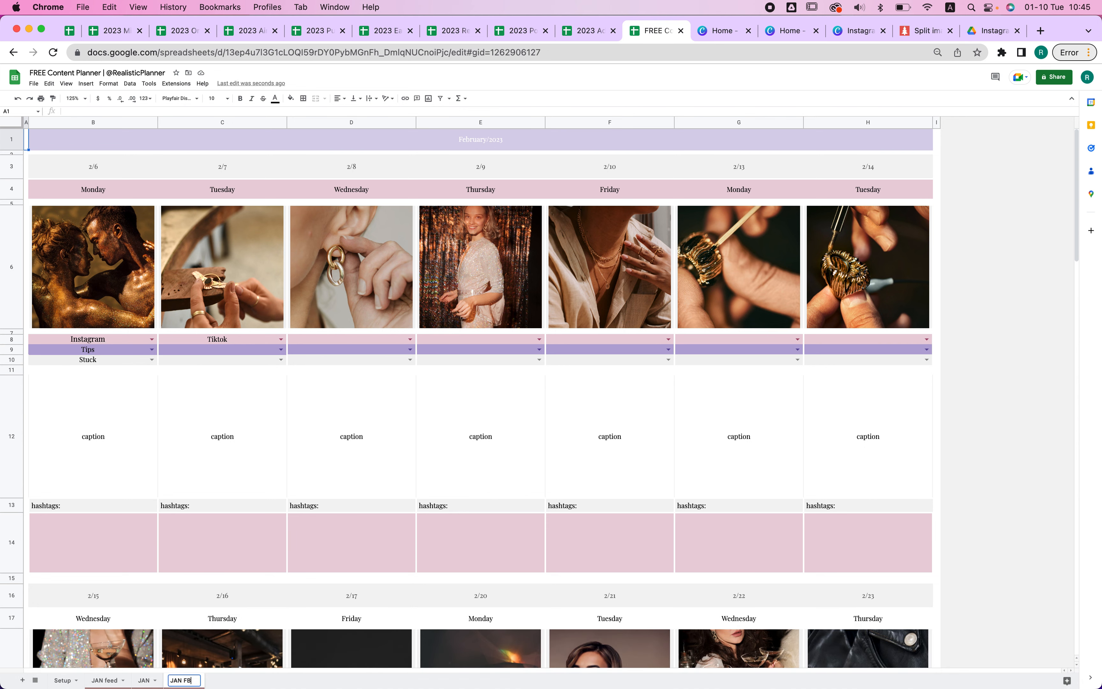
{"action": "key", "text": "Return"}
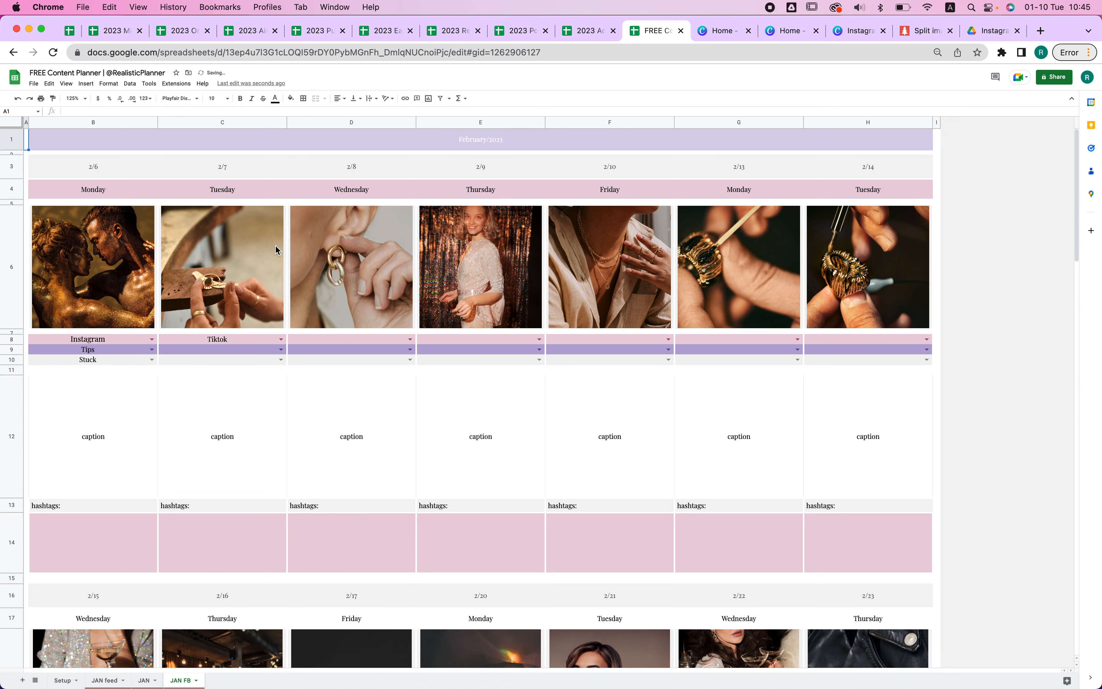
On JAN FB, set the first post's platform to Facebook and fill it across the row through H8
{"action": "left_click", "coordinate": [152, 339]}
{"action": "left_click", "coordinate": [68, 364]}
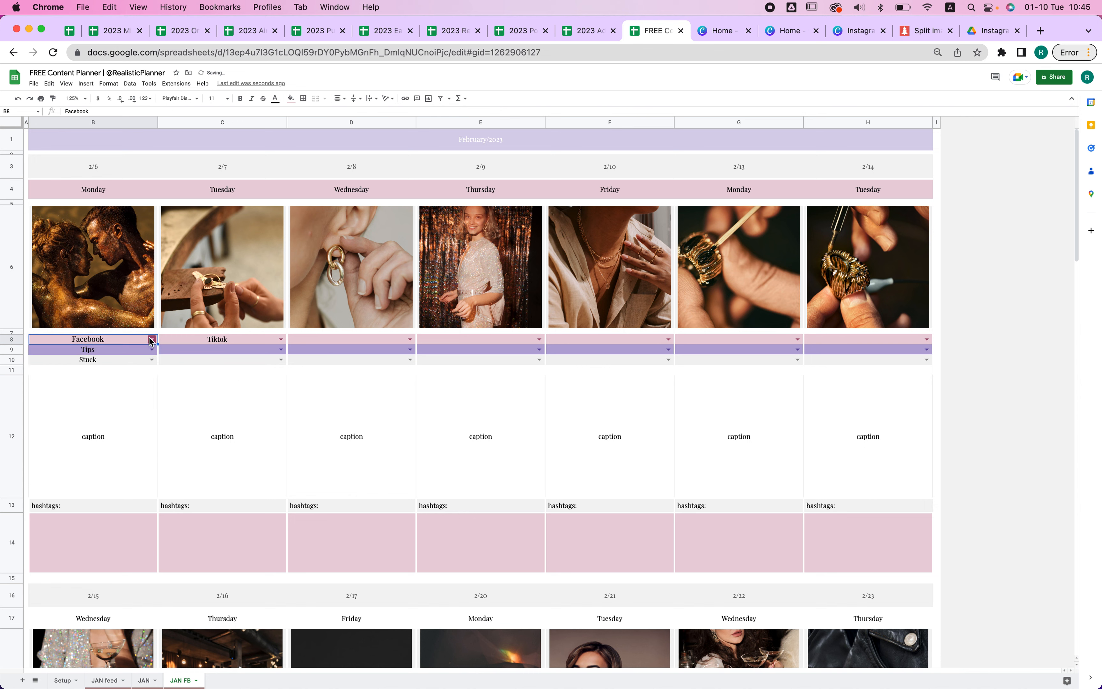
{"action": "left_click_drag", "start_coordinate": [156, 342], "coordinate": [866, 343]}
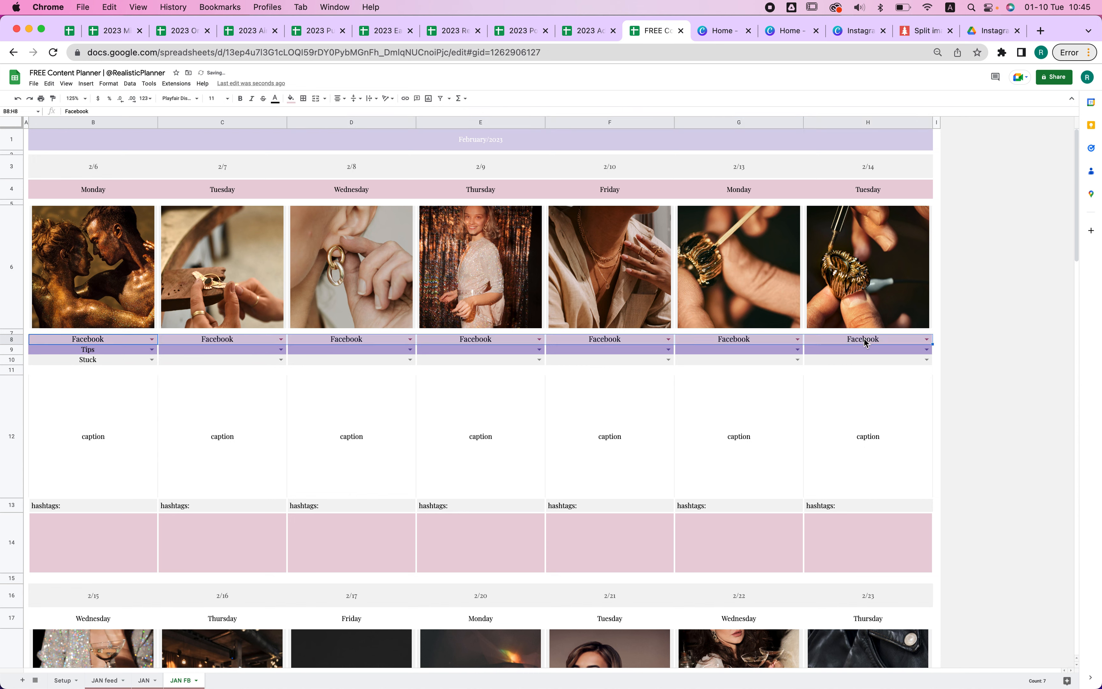
Examine the image cells in row 6 of JAN FB and compare them with the photo grid on the JAN feed sheet
{"action": "left_click", "coordinate": [97, 251]}
{"action": "left_click", "coordinate": [243, 251]}
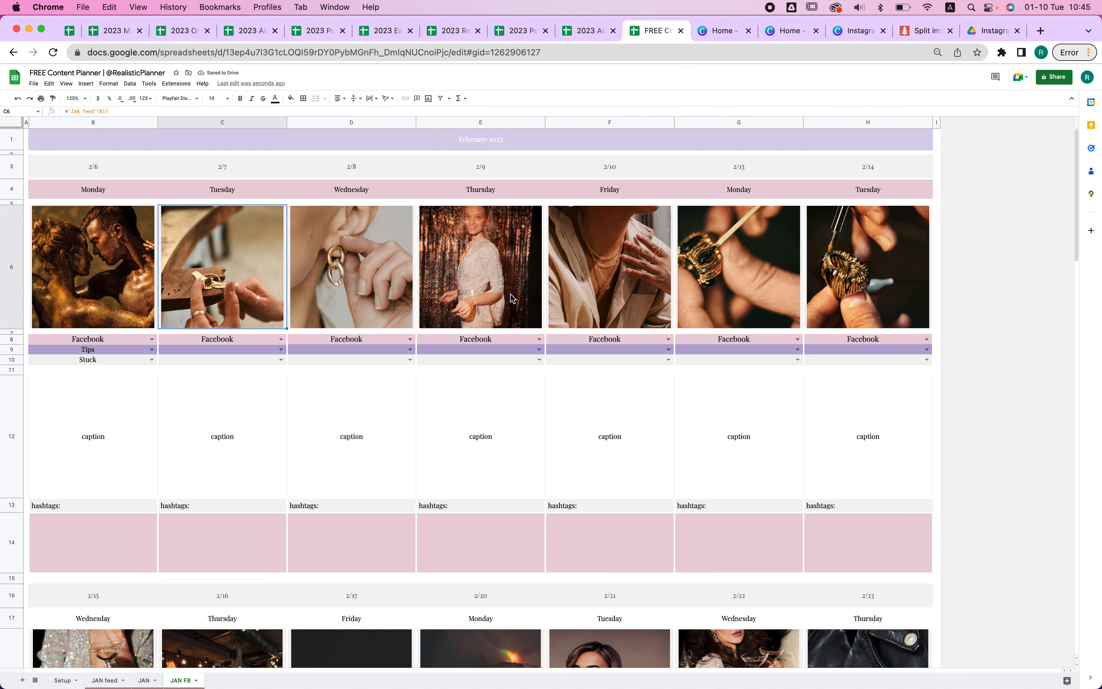
{"action": "left_click", "coordinate": [104, 680]}
{"action": "scroll", "coordinate": [187, 497], "scroll_direction": "down", "scroll_amount": 5}
{"action": "scroll", "coordinate": [187, 497], "scroll_direction": "down", "scroll_amount": 7}
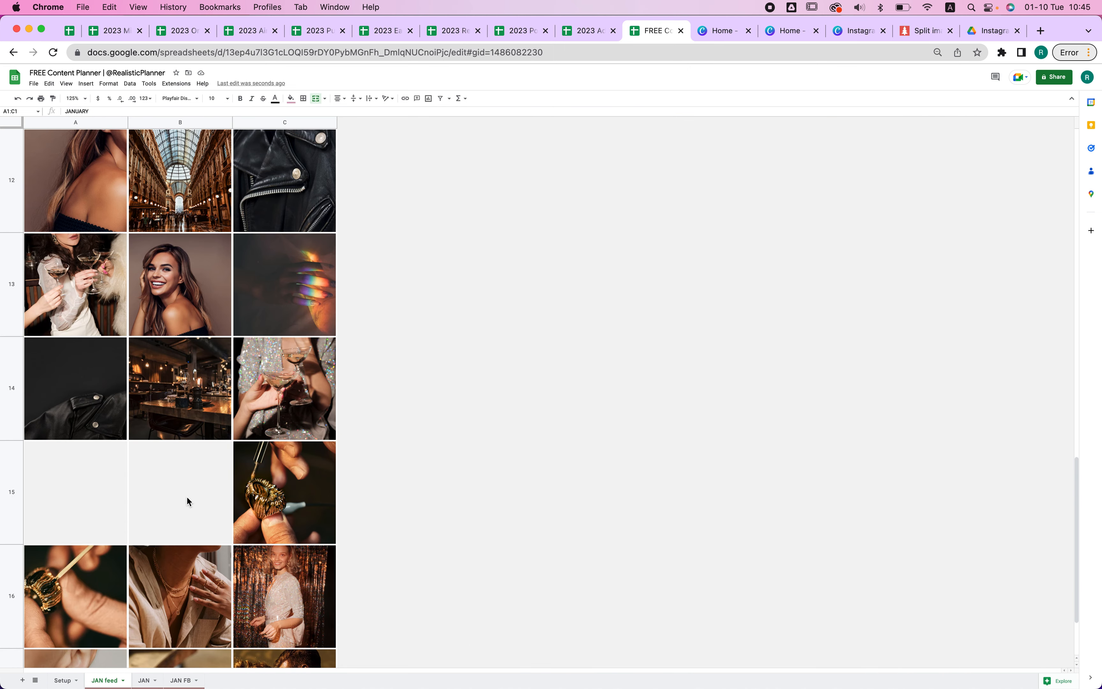
{"action": "scroll", "coordinate": [186, 497], "scroll_direction": "down", "scroll_amount": 1}
{"action": "left_click", "coordinate": [144, 680]}
{"action": "left_click", "coordinate": [185, 681]}
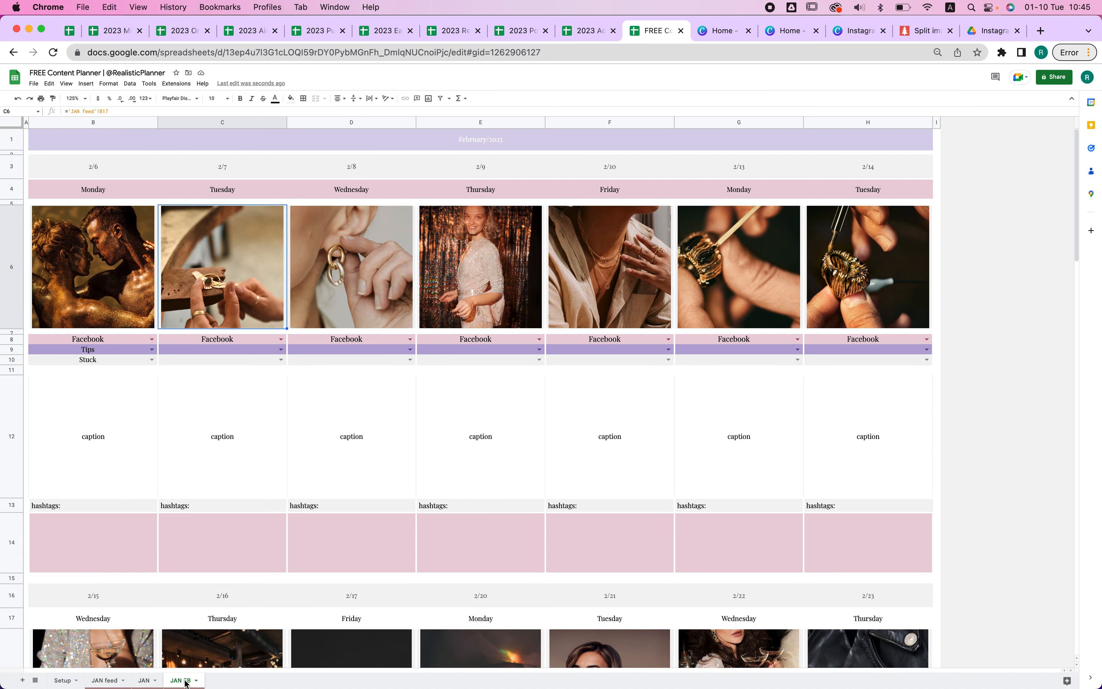
On the JAN sheet, fill the Instagram platform from B8 across the row through H8
{"action": "left_click", "coordinate": [144, 680]}
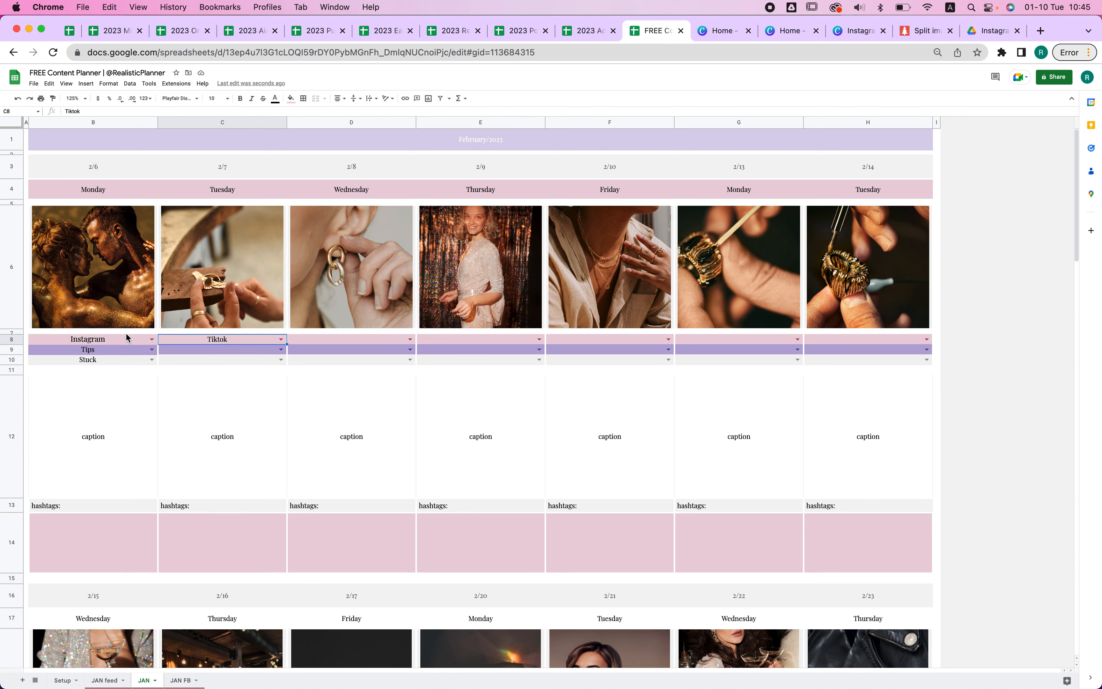
{"action": "left_click", "coordinate": [138, 340]}
{"action": "left_click_drag", "start_coordinate": [158, 344], "coordinate": [815, 342]}
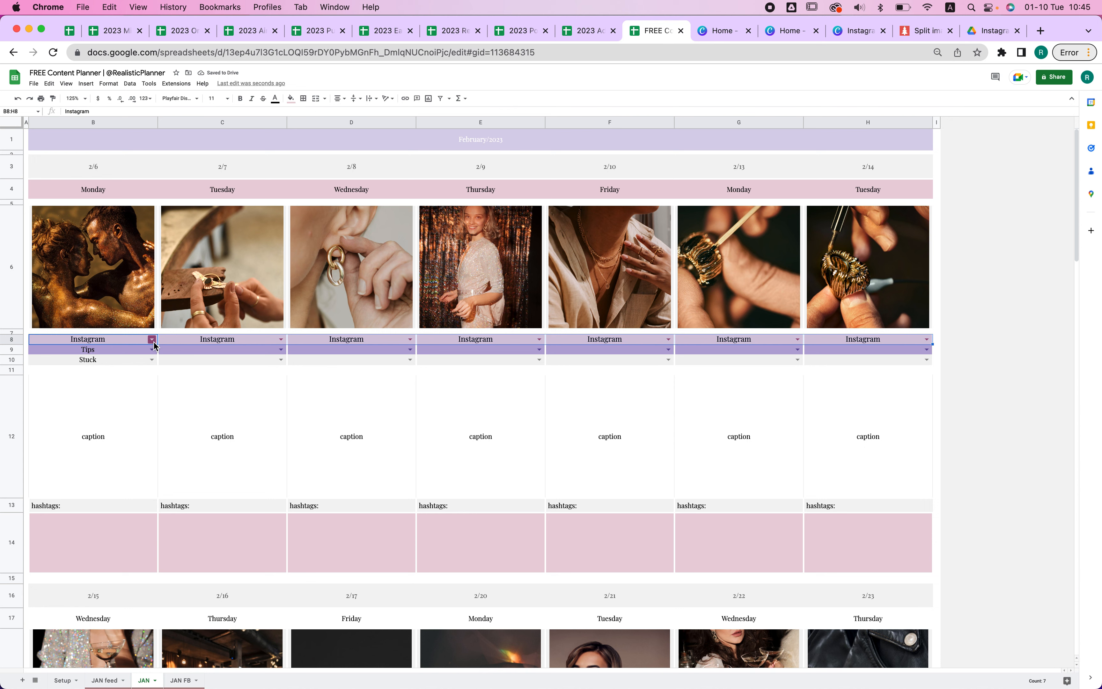
Check the first post's caption and hashtag cells on JAN, and review the hashtag list on the 2023 Advanced Content Planner's Hashtags sheet
{"action": "left_click", "coordinate": [119, 435]}
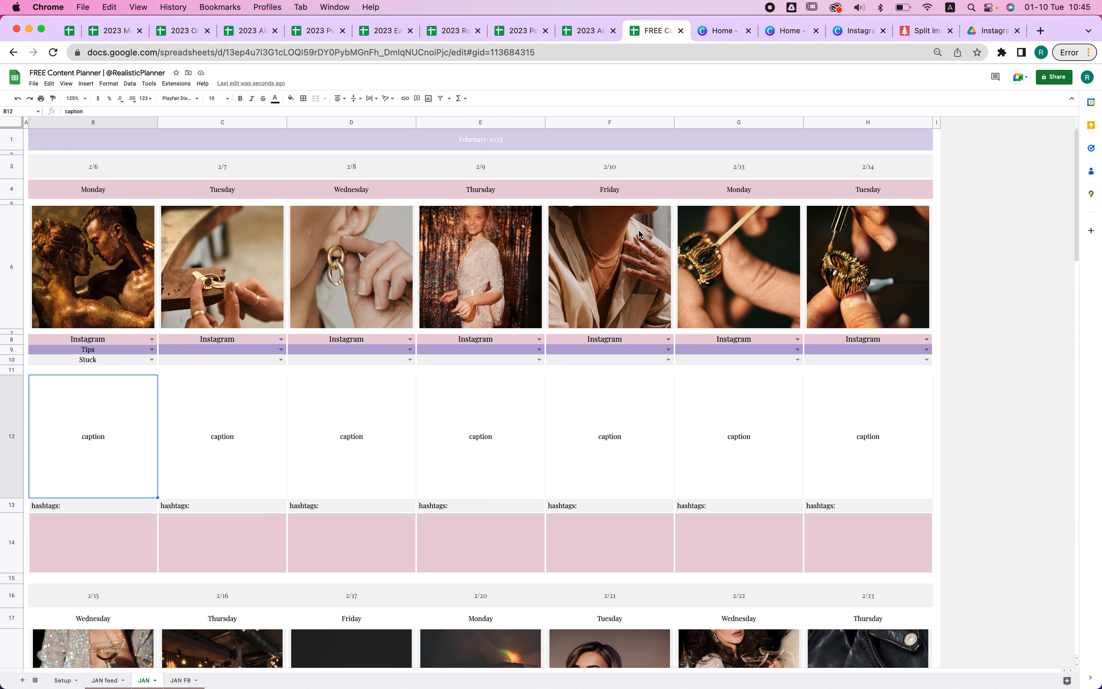
{"action": "left_click", "coordinate": [91, 533]}
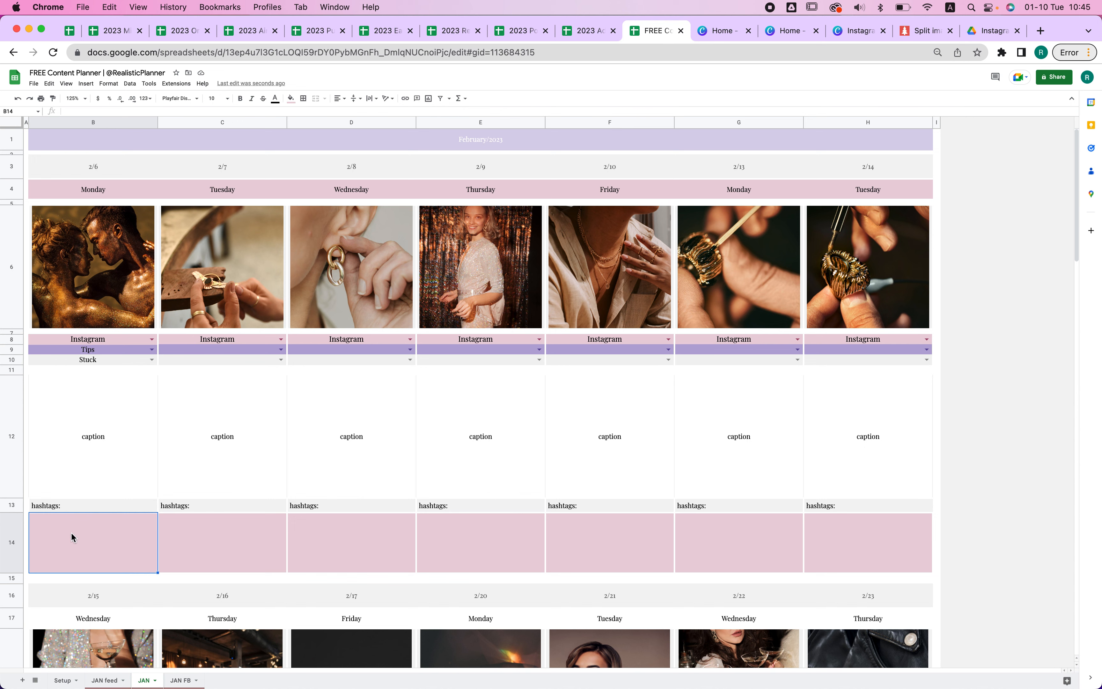
{"action": "left_click", "coordinate": [583, 31]}
{"action": "left_click", "coordinate": [266, 681]}
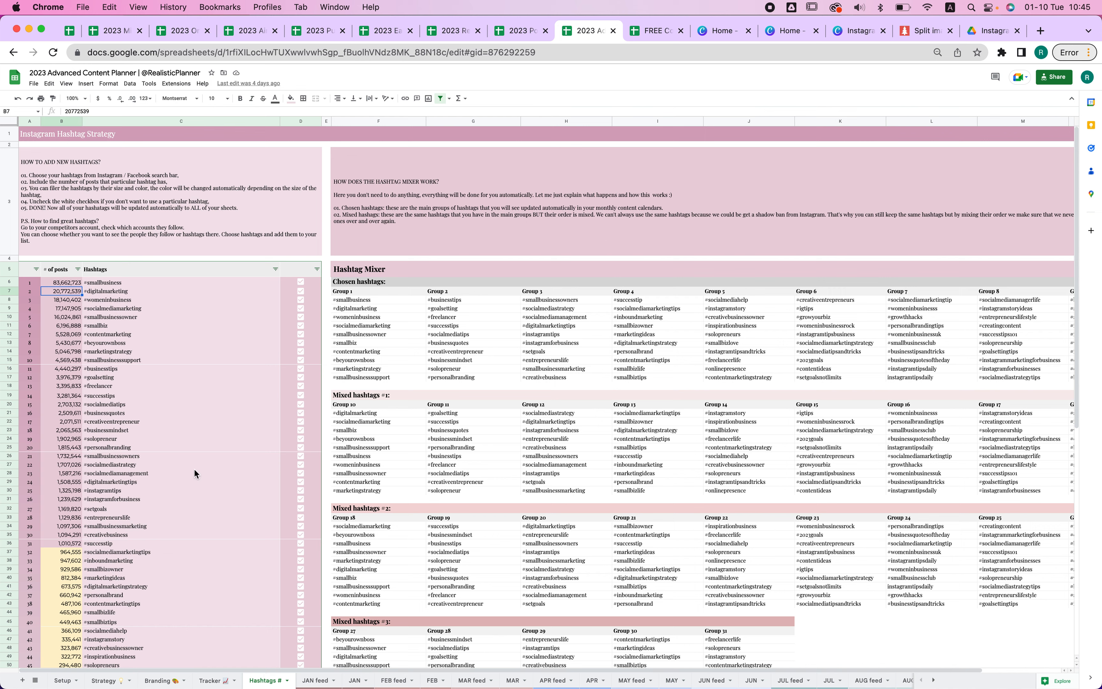
{"action": "left_click_drag", "start_coordinate": [114, 285], "coordinate": [114, 620]}
{"action": "left_click_drag", "start_coordinate": [61, 283], "coordinate": [64, 570]}
{"action": "scroll", "coordinate": [202, 484], "scroll_direction": "down", "scroll_amount": 3}
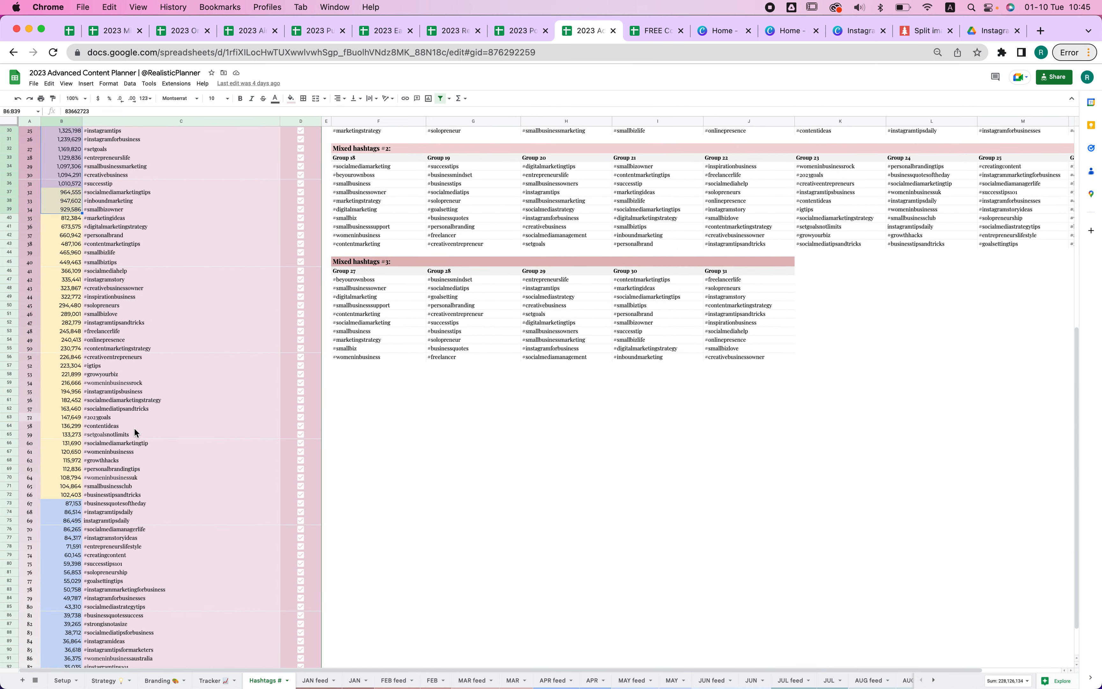
{"action": "scroll", "coordinate": [179, 478], "scroll_direction": "up", "scroll_amount": 3}
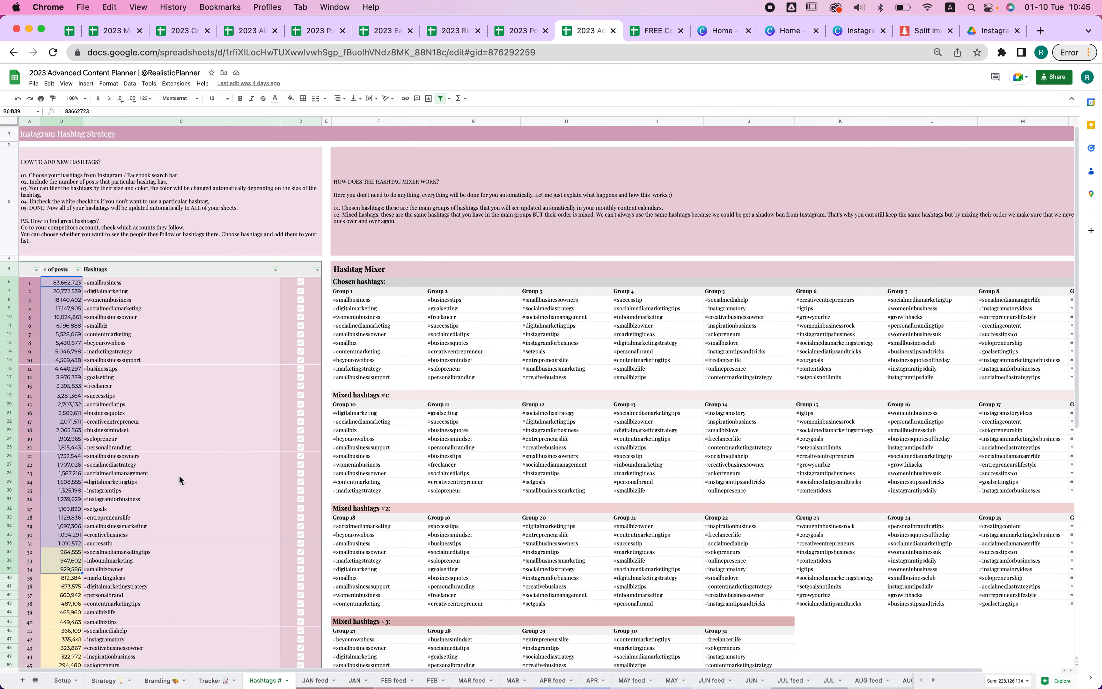
Sort the hashtag list by # of posts from Z to A, and bring the yellow-filled post counts first with a fill color sort
{"action": "left_click", "coordinate": [77, 269]}
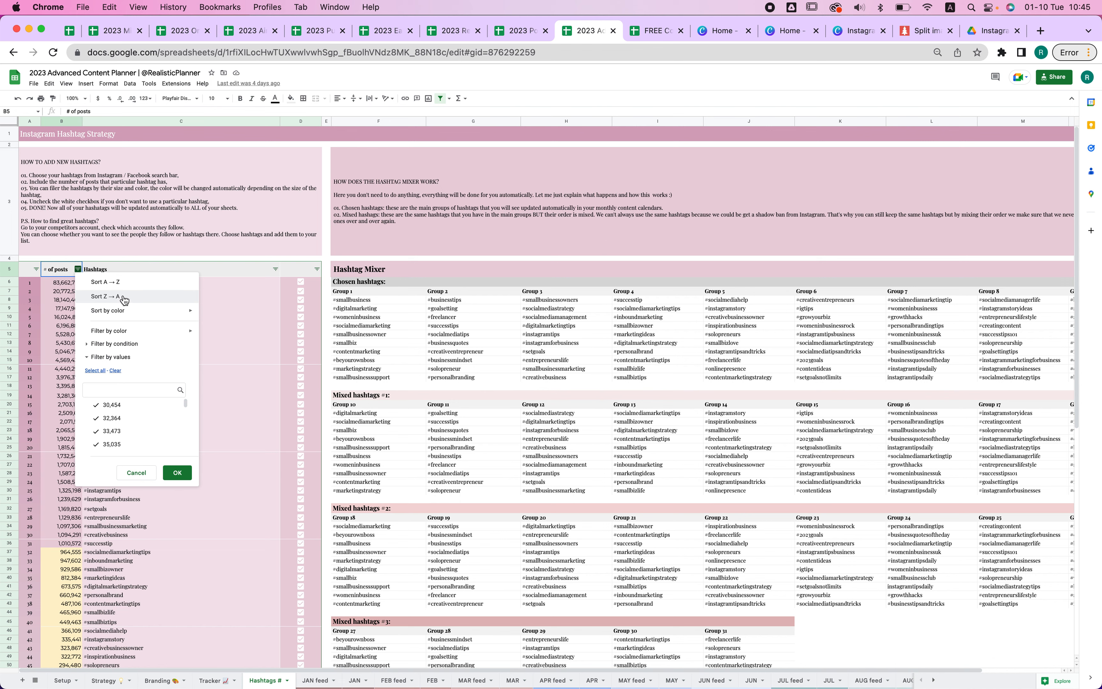
{"action": "left_click", "coordinate": [157, 296]}
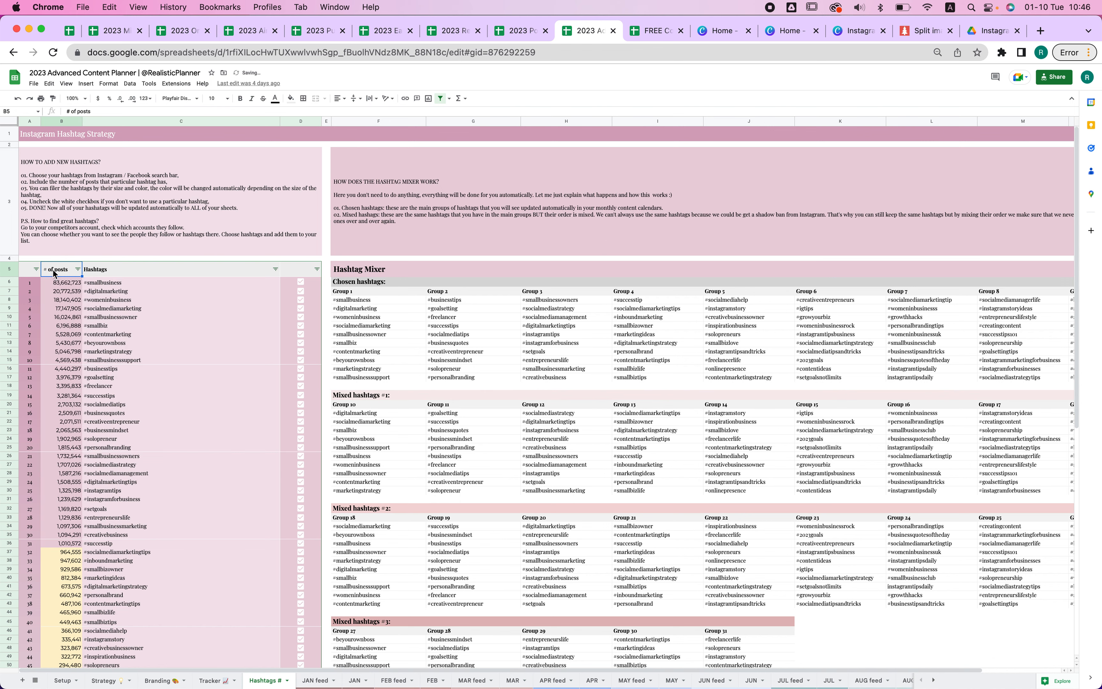
{"action": "left_click", "coordinate": [78, 269]}
{"action": "mouse_move", "coordinate": [153, 311]}
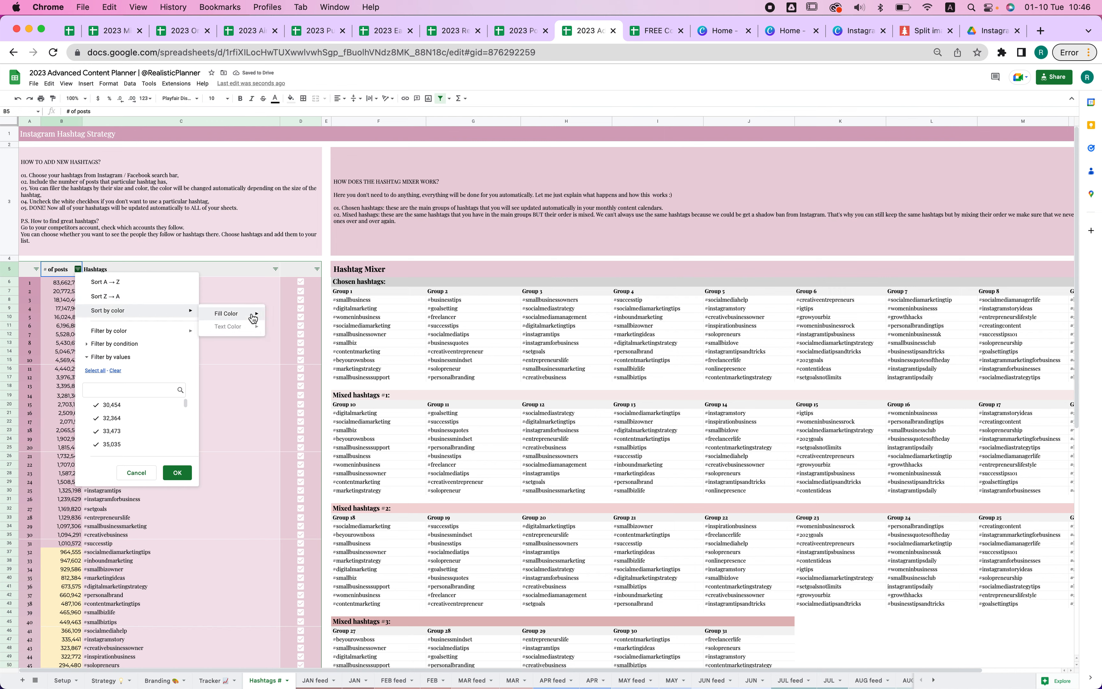
{"action": "mouse_move", "coordinate": [253, 318]}
{"action": "left_click", "coordinate": [293, 333]}
Examine the sorted hashtags and compare them with the chosen groups in the Hashtag Mixer, including Group 1
{"action": "left_click_drag", "start_coordinate": [59, 292], "coordinate": [154, 558]}
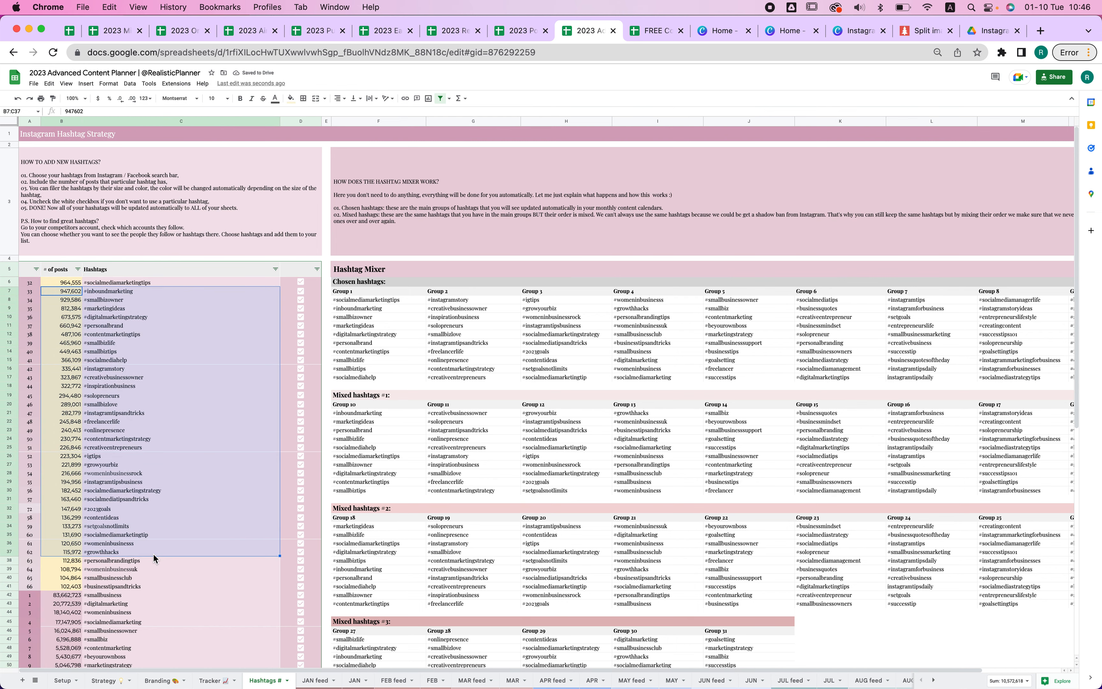
{"action": "scroll", "coordinate": [154, 558], "scroll_direction": "down", "scroll_amount": 5}
{"action": "scroll", "coordinate": [145, 395], "scroll_direction": "up", "scroll_amount": 5}
{"action": "left_click_drag", "start_coordinate": [352, 311], "coordinate": [987, 374]}
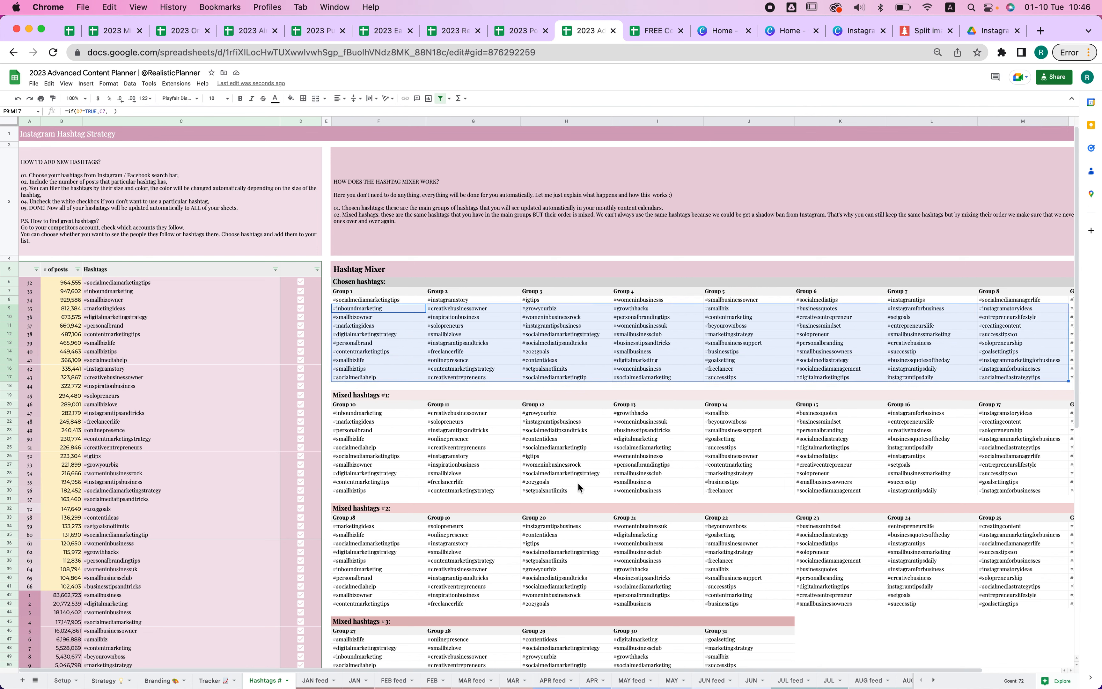
{"action": "left_click", "coordinate": [391, 326]}
{"action": "left_click_drag", "start_coordinate": [366, 303], "coordinate": [366, 379]}
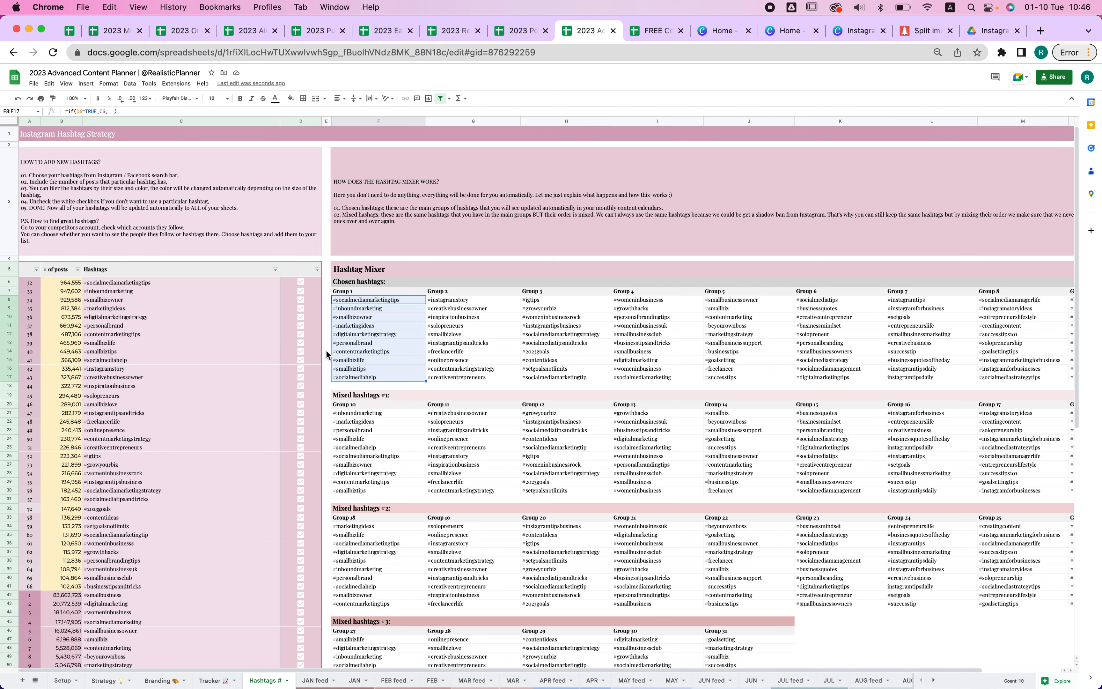
Look over the 2023 Pop Content Planner and the JAN feed and JAN sheets of the 2023 Retro Content Planner
{"action": "left_click", "coordinate": [521, 35]}
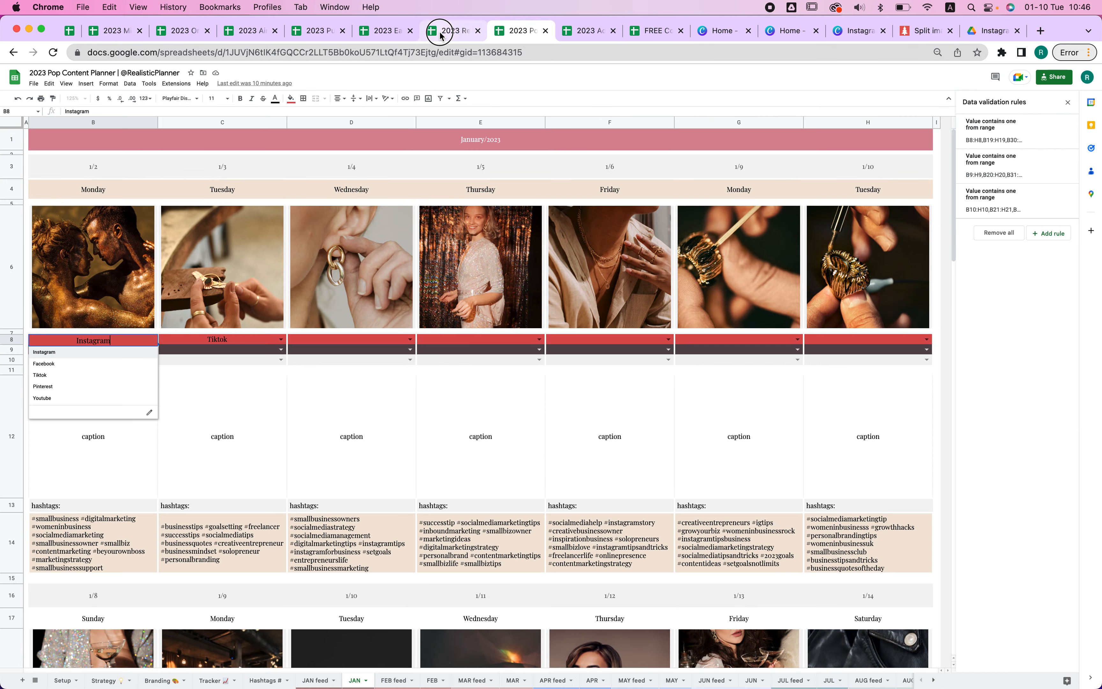
{"action": "left_click", "coordinate": [441, 34]}
{"action": "left_click", "coordinate": [321, 681]}
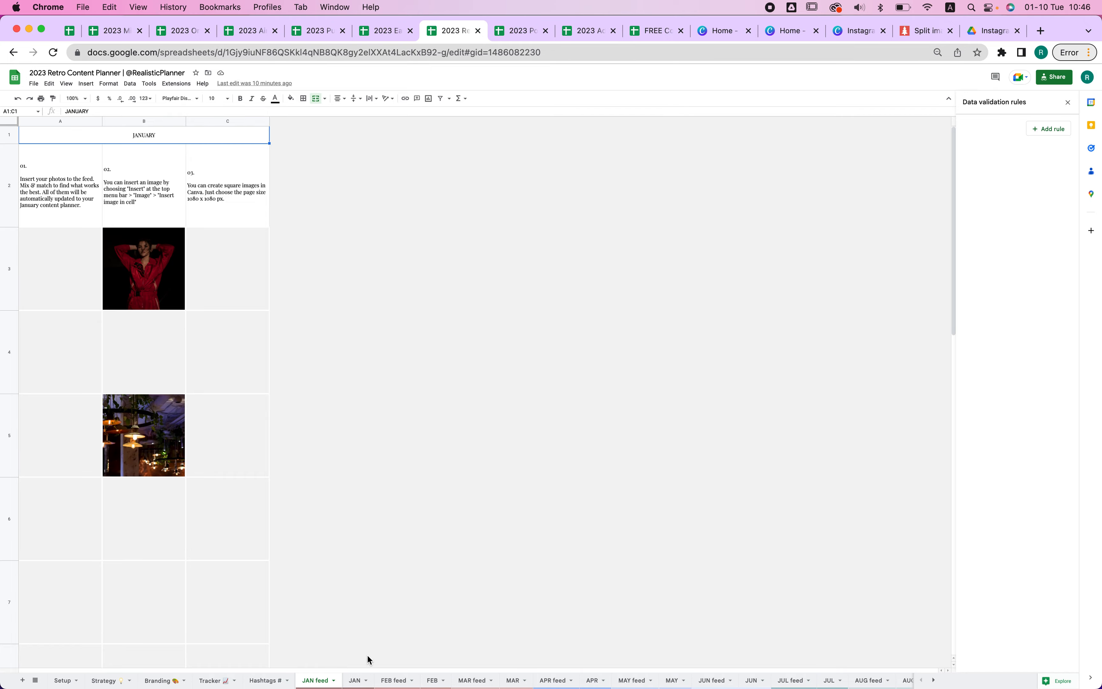
{"action": "left_click", "coordinate": [358, 681]}
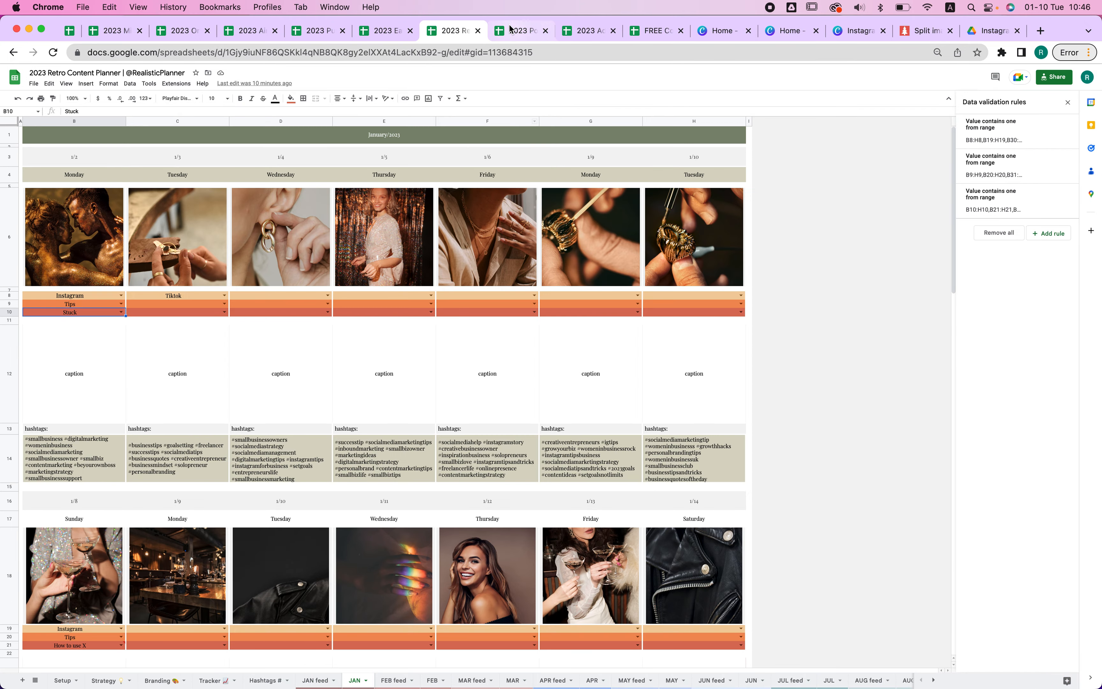
{"action": "left_click", "coordinate": [514, 33]}
Review the JAN feed, JAN and Strategy sheets of the 2023 Earthy Content Planner
{"action": "left_click", "coordinate": [385, 30]}
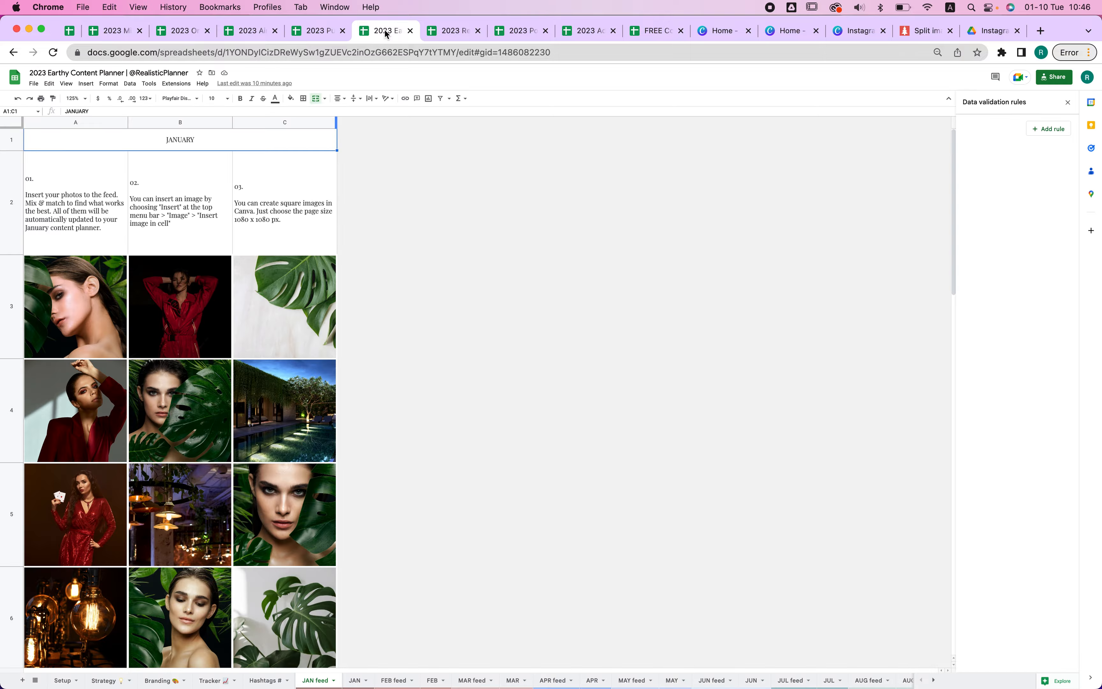
{"action": "left_click", "coordinate": [351, 680]}
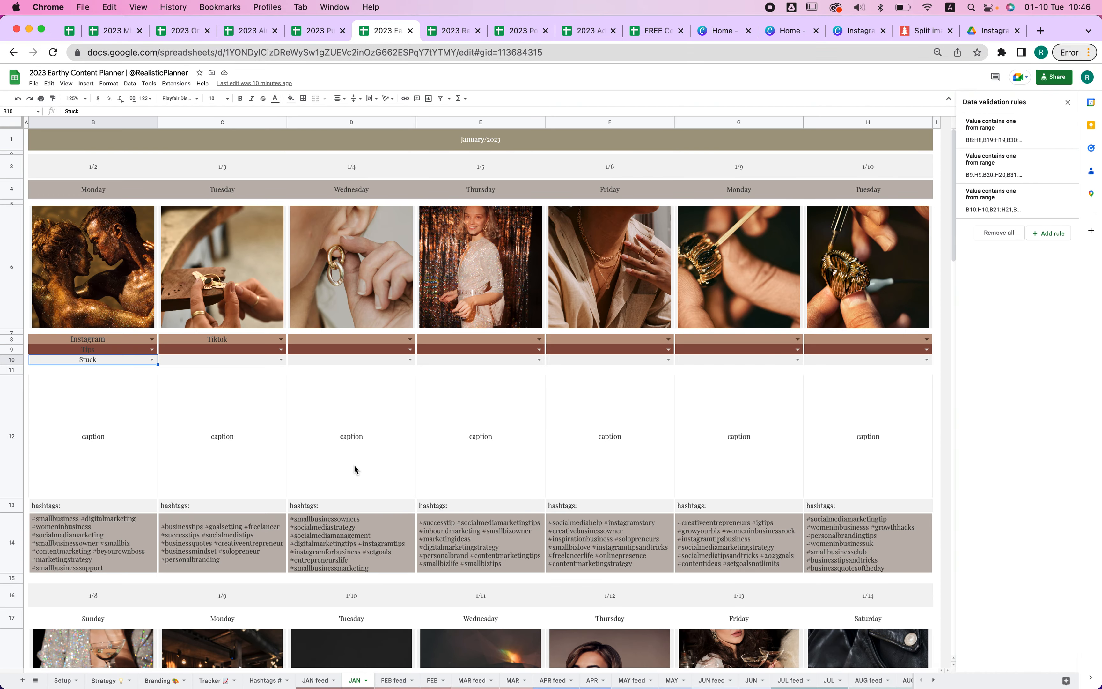
{"action": "left_click", "coordinate": [159, 680]}
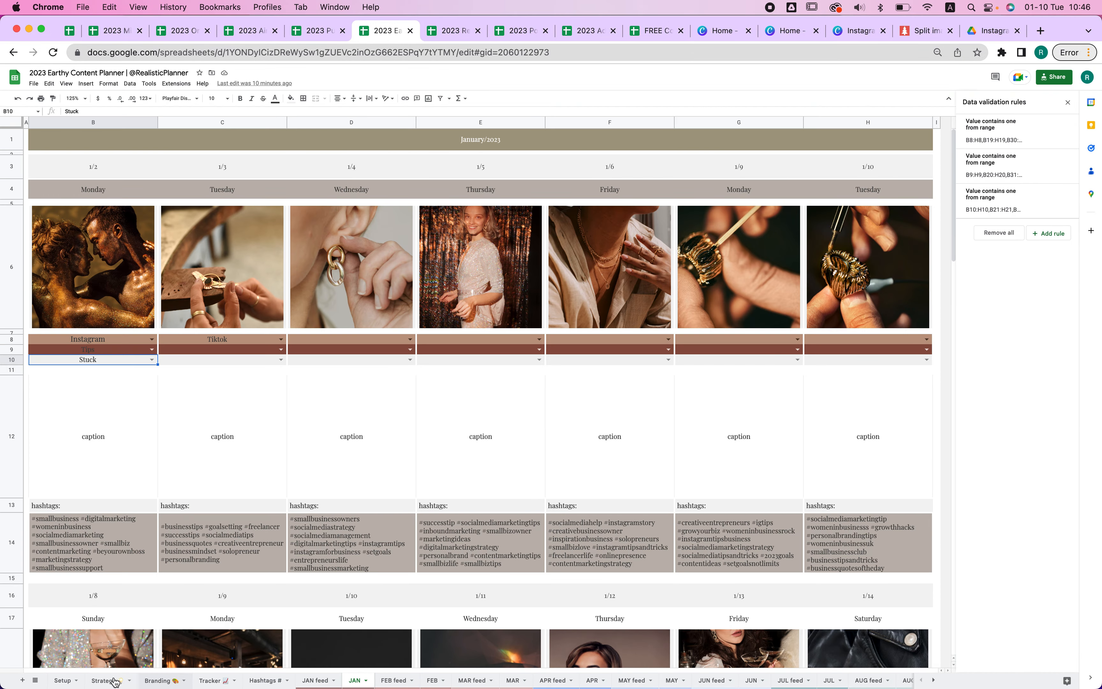
{"action": "left_click", "coordinate": [105, 680]}
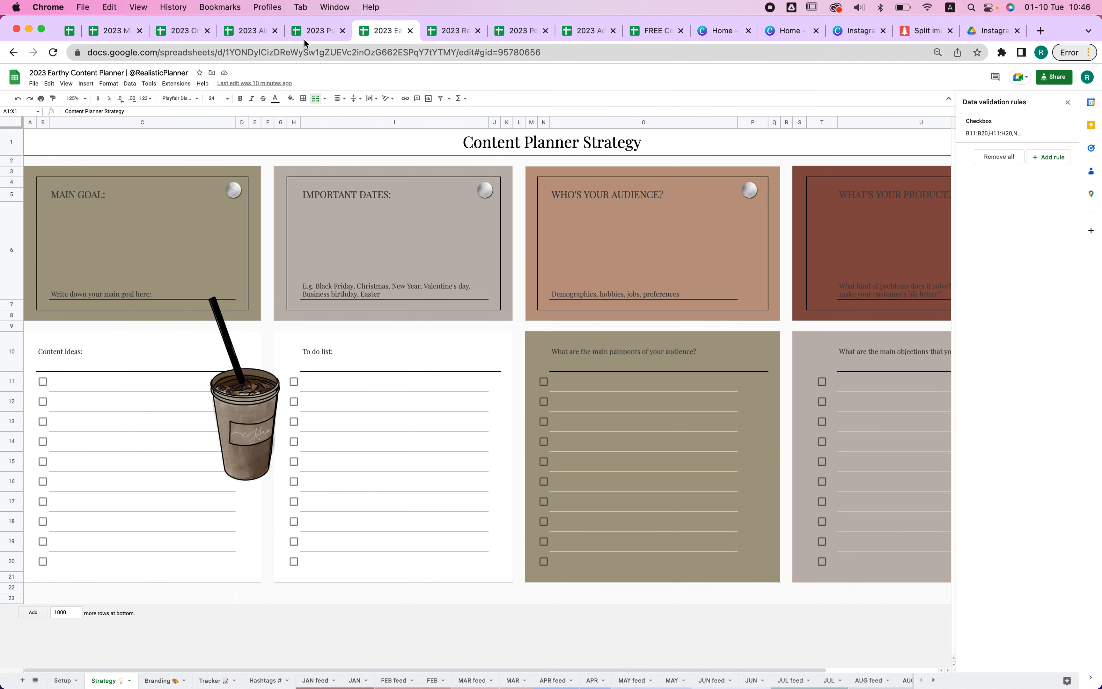
Examine the Followers, TOP post reach and Custom Metric #1 columns on the Tracker sheet of the 2023 Purple Content Planner
{"action": "left_click", "coordinate": [309, 31]}
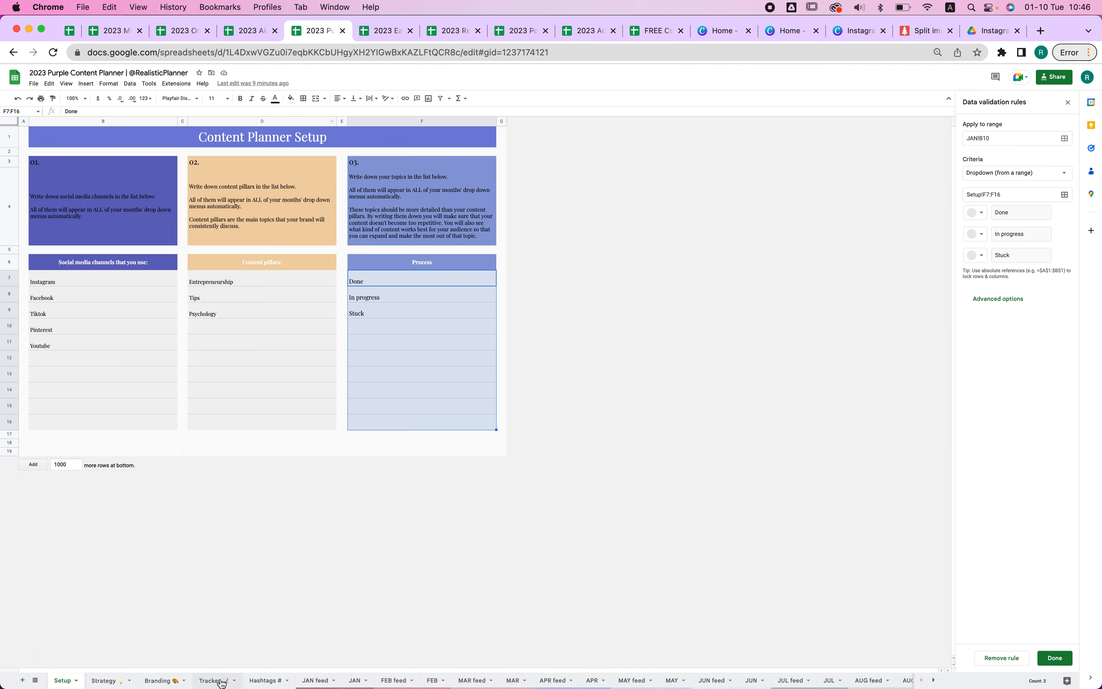
{"action": "left_click", "coordinate": [210, 681]}
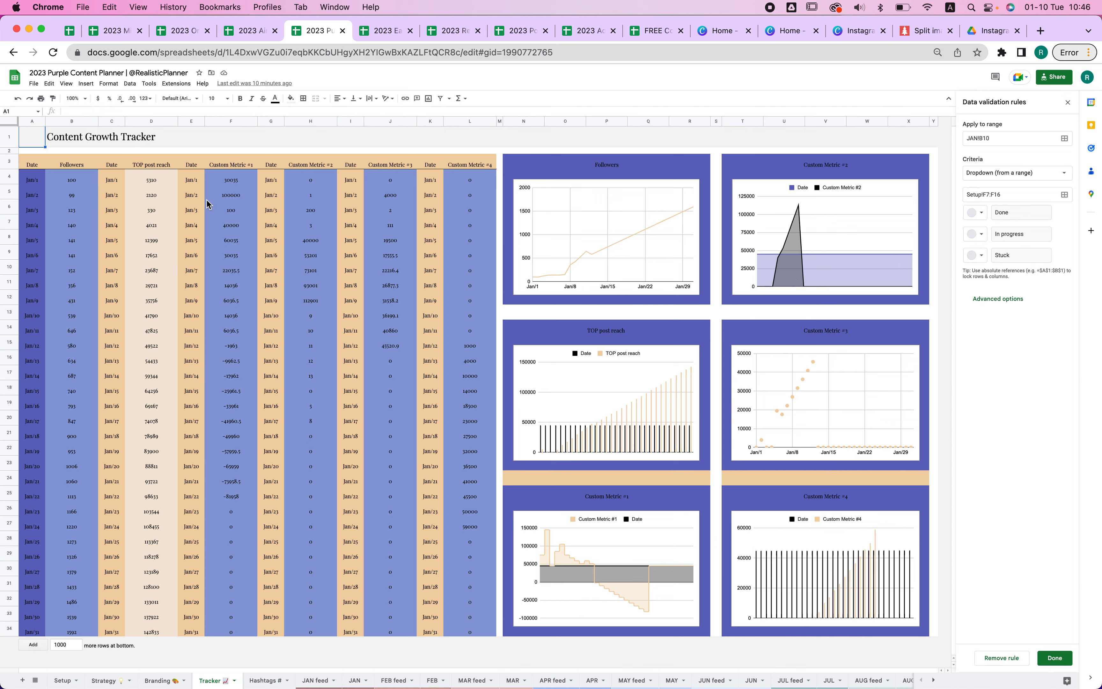
{"action": "left_click_drag", "start_coordinate": [81, 178], "coordinate": [75, 431]}
{"action": "left_click_drag", "start_coordinate": [159, 165], "coordinate": [160, 301]}
{"action": "left_click", "coordinate": [231, 166]}
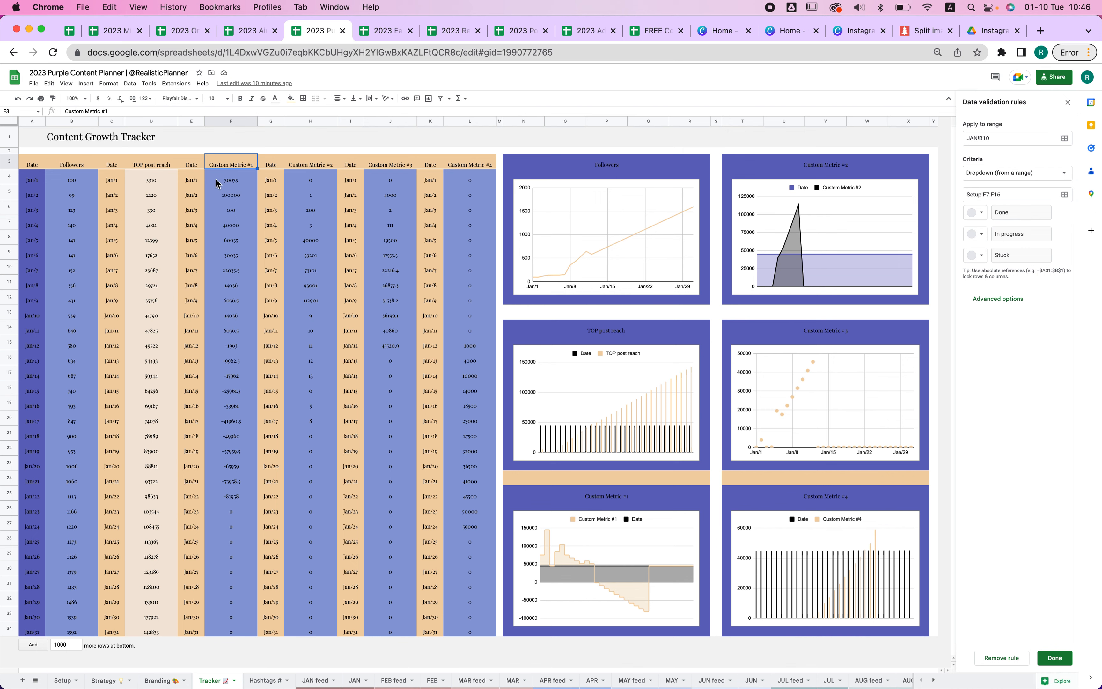
{"action": "left_click_drag", "start_coordinate": [76, 179], "coordinate": [71, 313]}
{"action": "left_click_drag", "start_coordinate": [164, 179], "coordinate": [164, 225]}
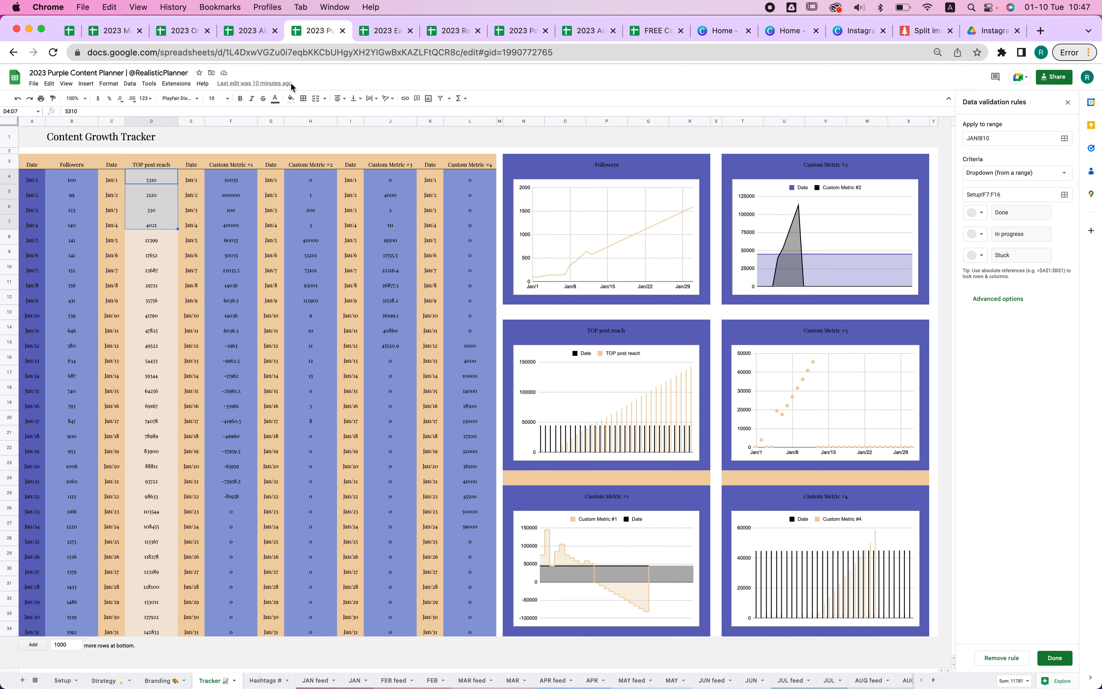
View the JAN sheets of the 2023 Airy and 2023 Orange & Teal content planners
{"action": "left_click", "coordinate": [249, 32]}
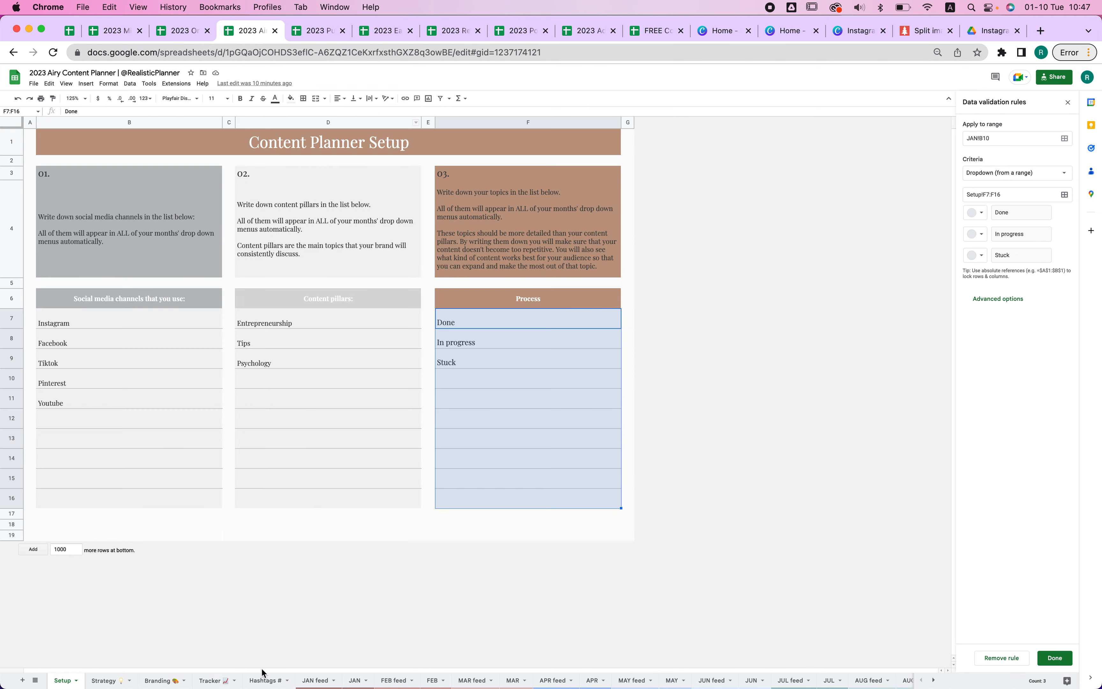
{"action": "left_click", "coordinate": [361, 680]}
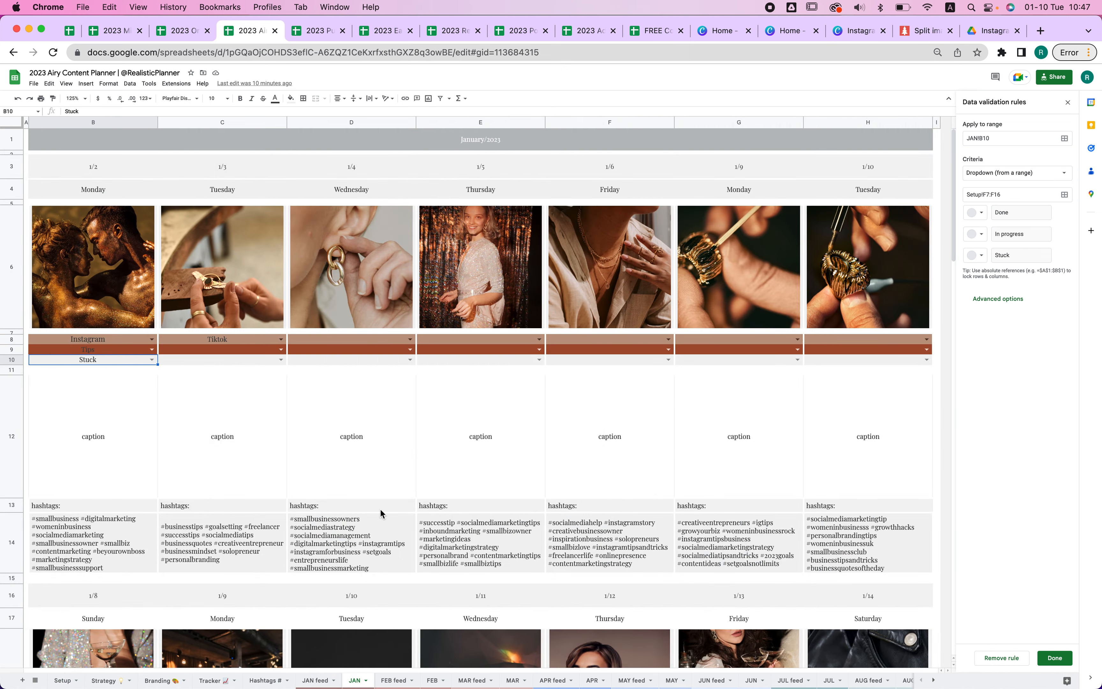
{"action": "left_click", "coordinate": [190, 32]}
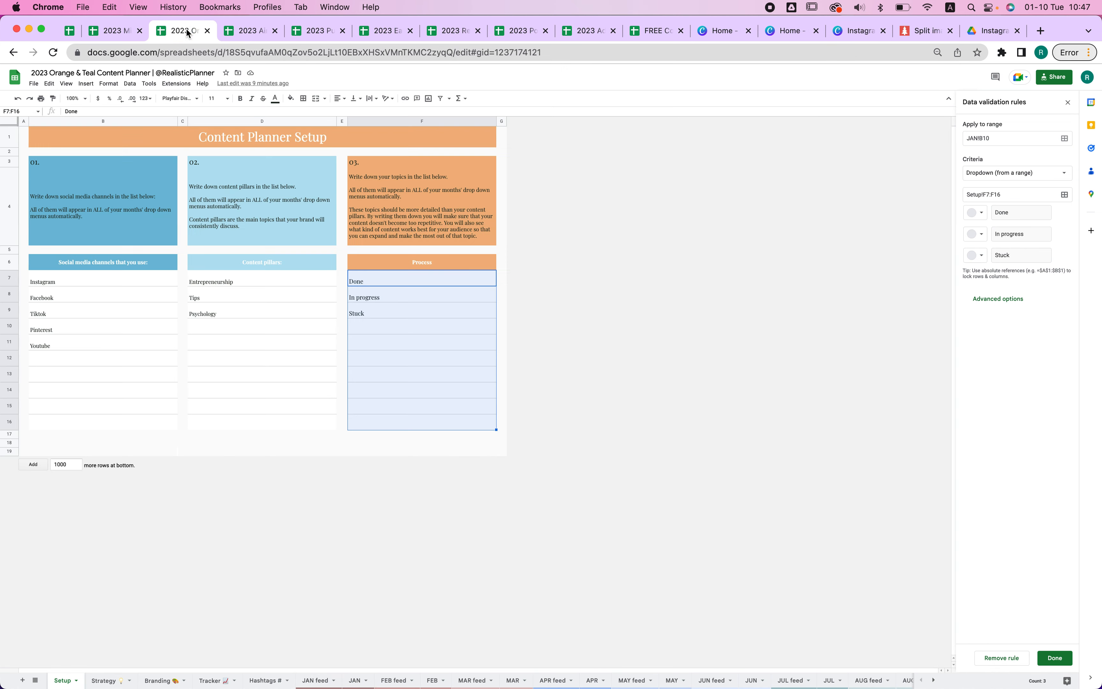
{"action": "left_click", "coordinate": [356, 680]}
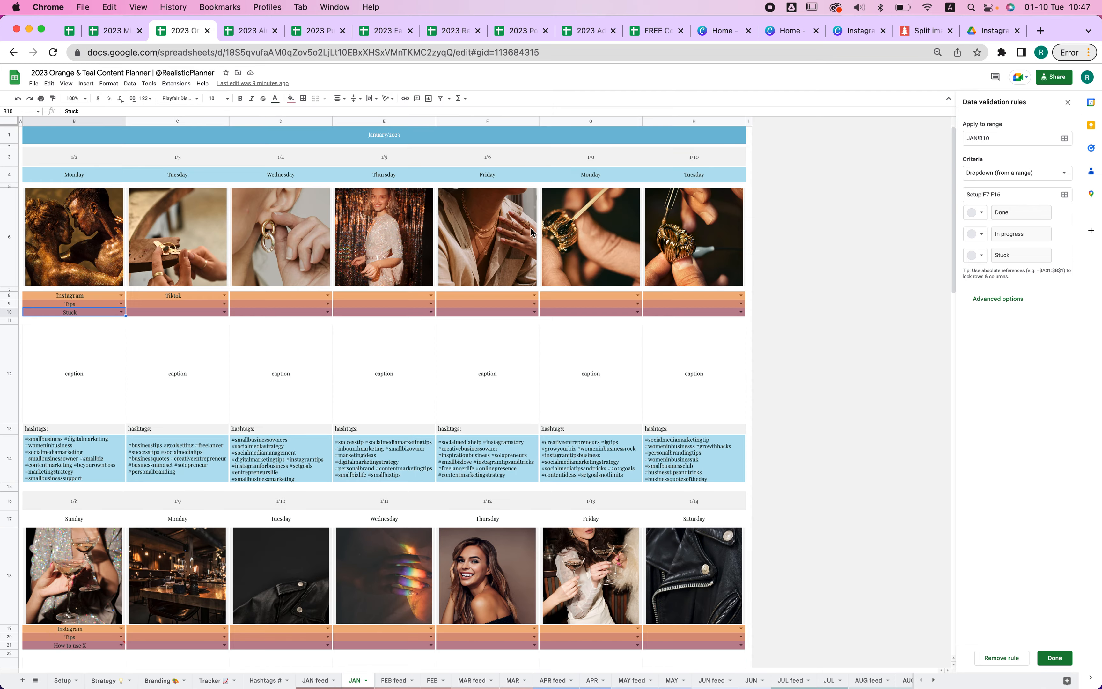
In the 2023 Minimal Content Planner, inspect the custom hex fill color settings for cell D10 on the JAN sheet without changing the fill
{"action": "left_click", "coordinate": [114, 30]}
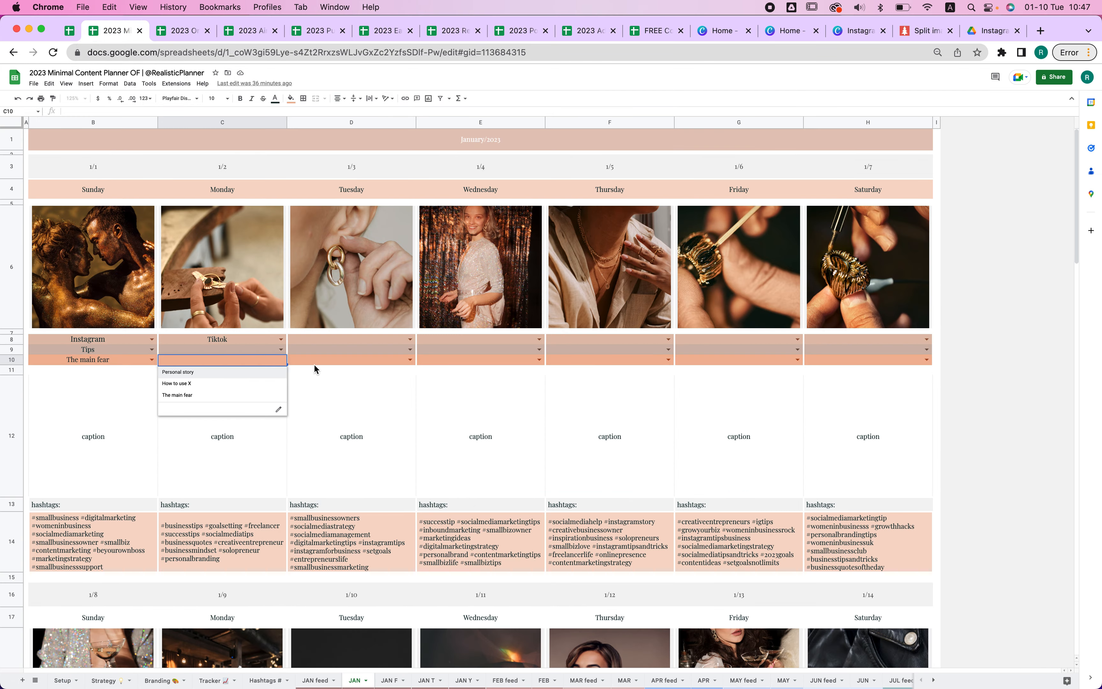
{"action": "left_click", "coordinate": [360, 362]}
{"action": "left_click", "coordinate": [290, 98]}
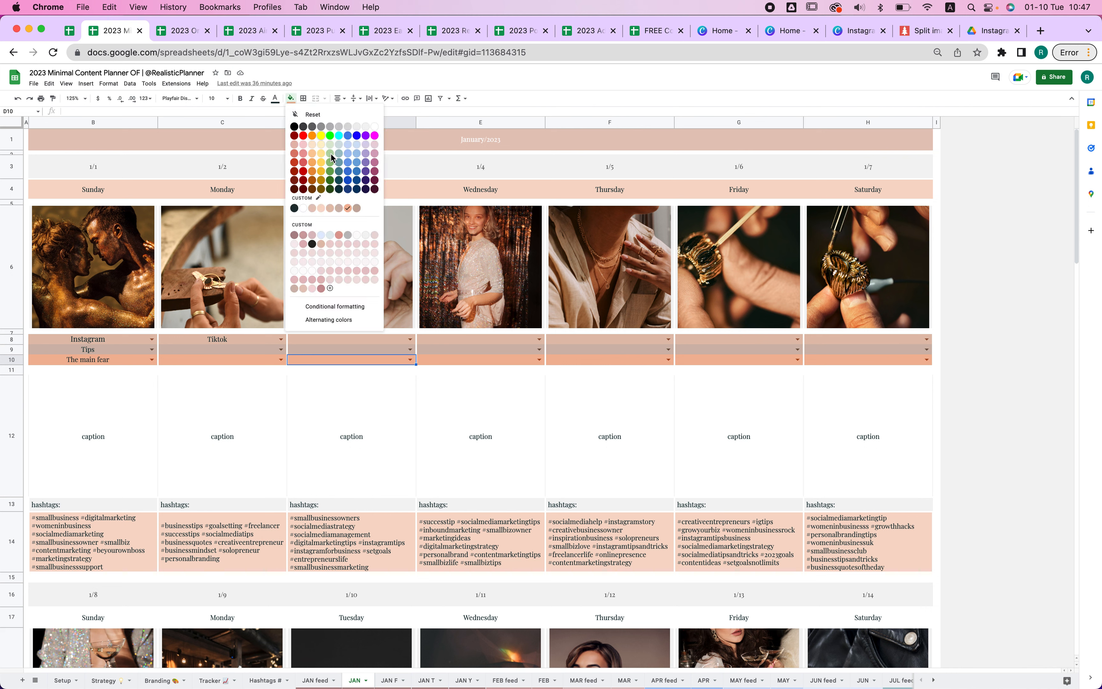
{"action": "left_click", "coordinate": [326, 287]}
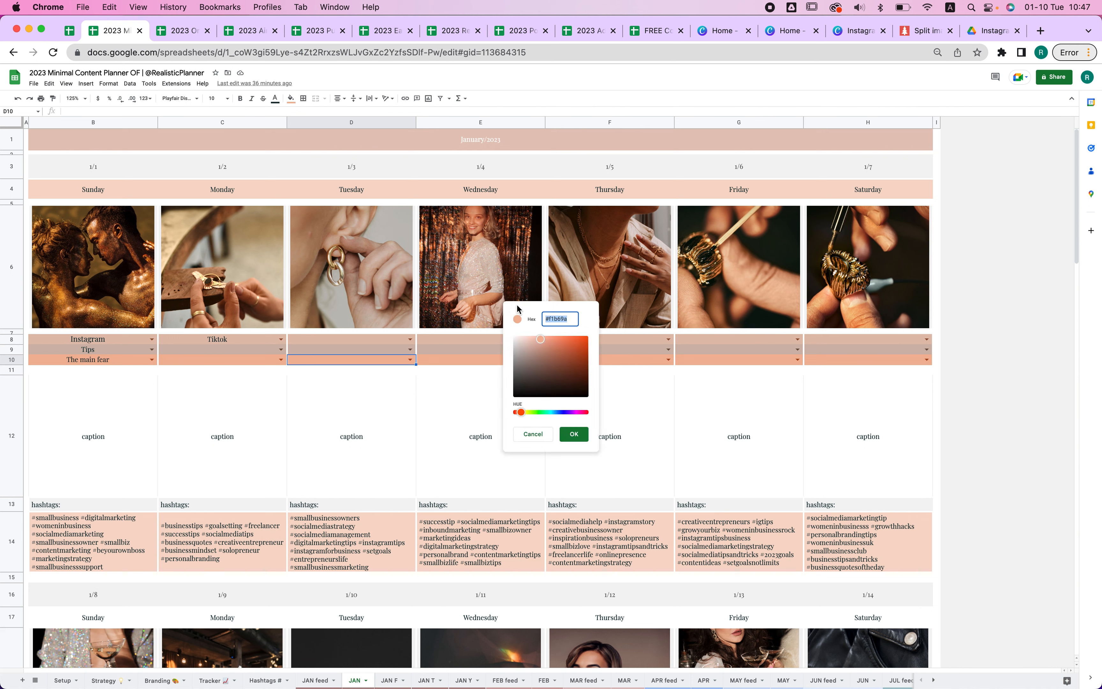
{"action": "double_click", "coordinate": [558, 321]}
{"action": "left_click", "coordinate": [533, 435]}
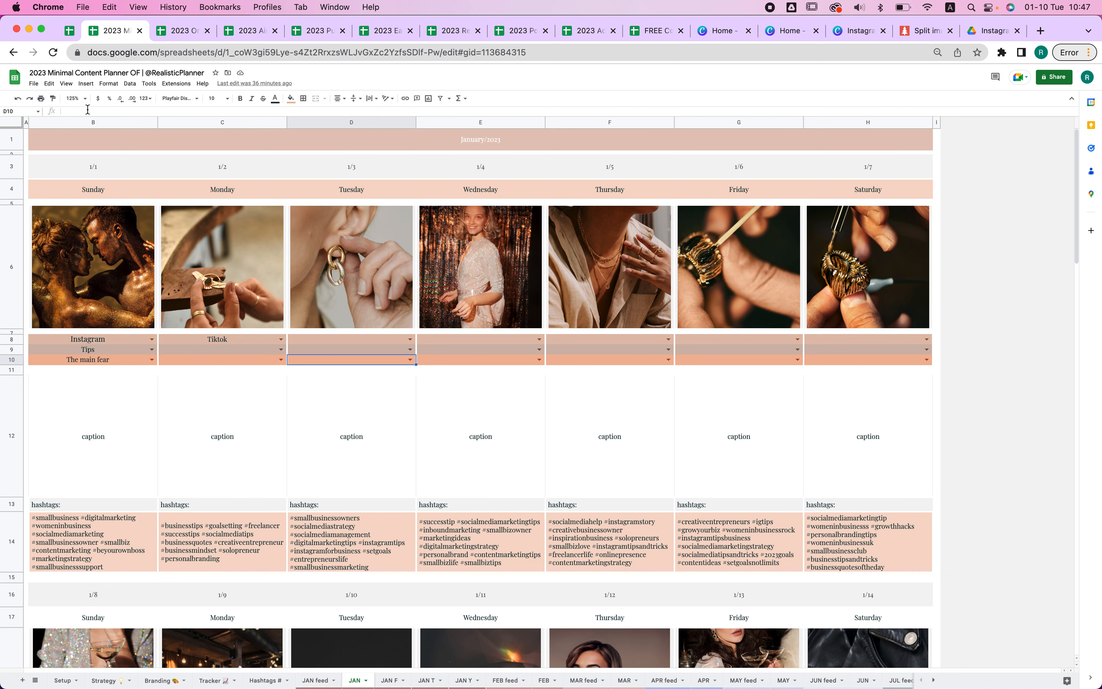
Return to the FREE Content Planner and review the post blocks on JAN and the feed-linked images in B6:H6
{"action": "left_click", "coordinate": [647, 30]}
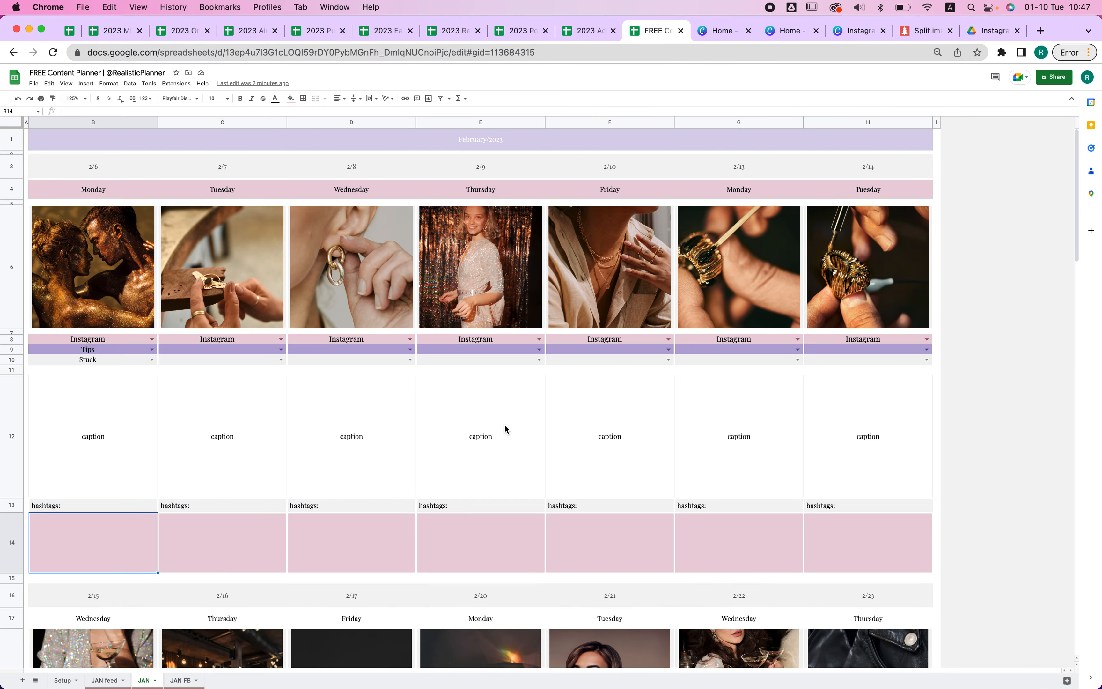
{"action": "scroll", "coordinate": [503, 423], "scroll_direction": "down", "scroll_amount": 15}
{"action": "scroll", "coordinate": [504, 422], "scroll_direction": "up", "scroll_amount": 6}
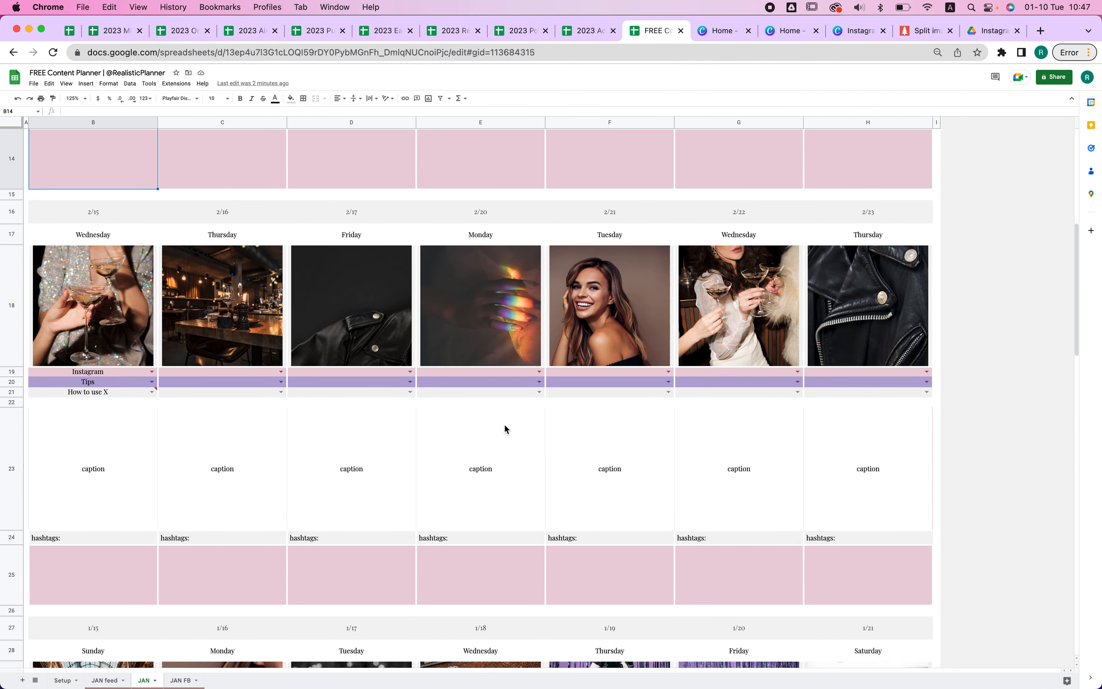
{"action": "scroll", "coordinate": [503, 428], "scroll_direction": "up", "scroll_amount": 10}
{"action": "left_click", "coordinate": [346, 283]}
{"action": "left_click_drag", "start_coordinate": [87, 248], "coordinate": [874, 251]}
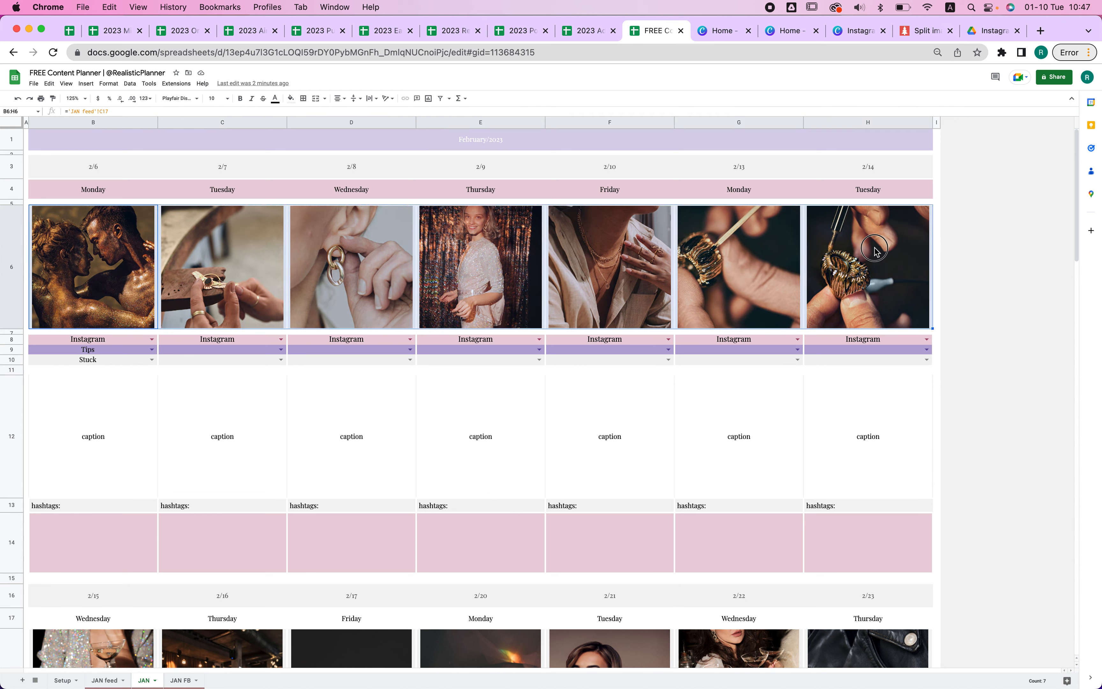
{"action": "left_click", "coordinate": [876, 251]}
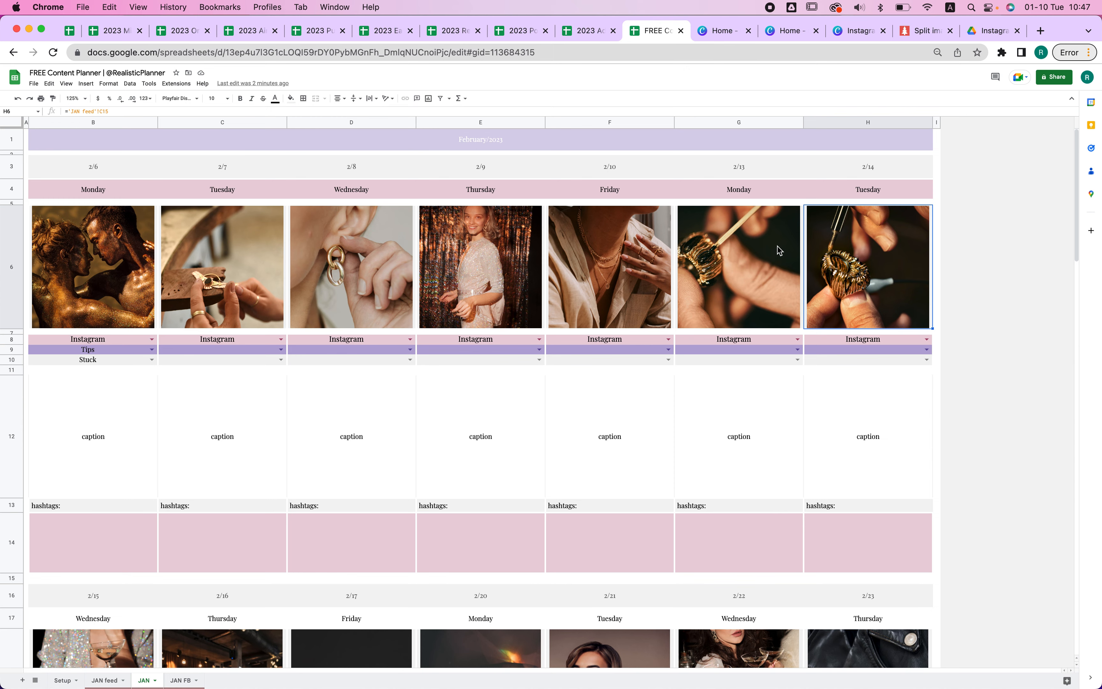
Switch to Canva and view the 3240 × 3240 px custom size settings and the recent designs list
{"action": "left_click", "coordinate": [721, 33]}
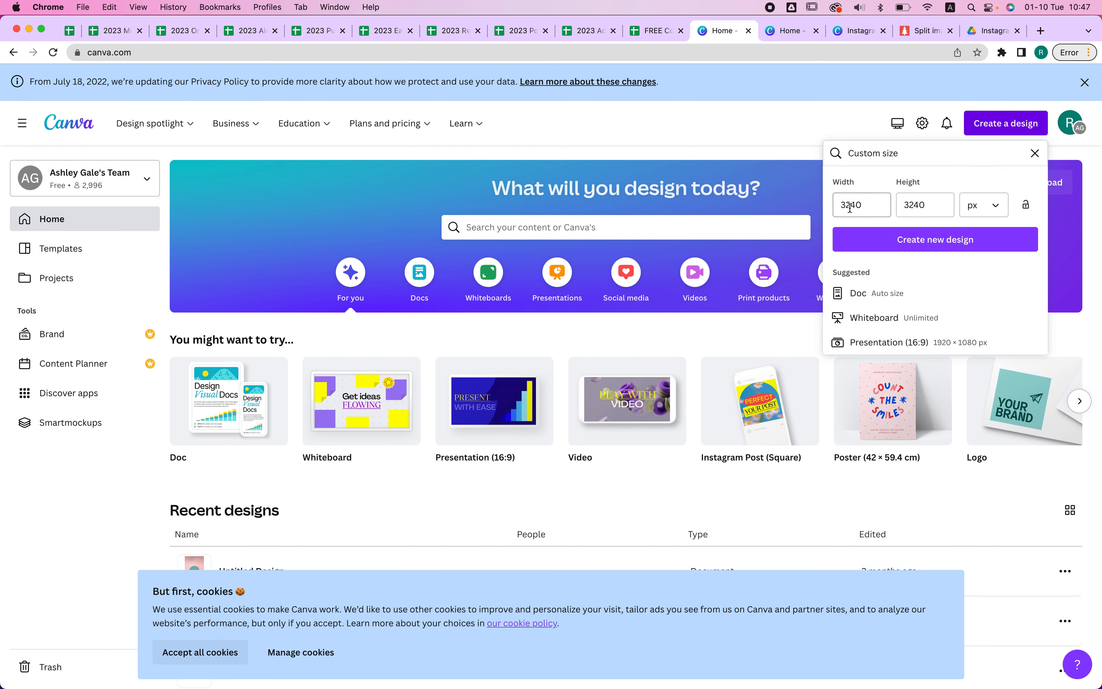
{"action": "left_click", "coordinate": [793, 33]}
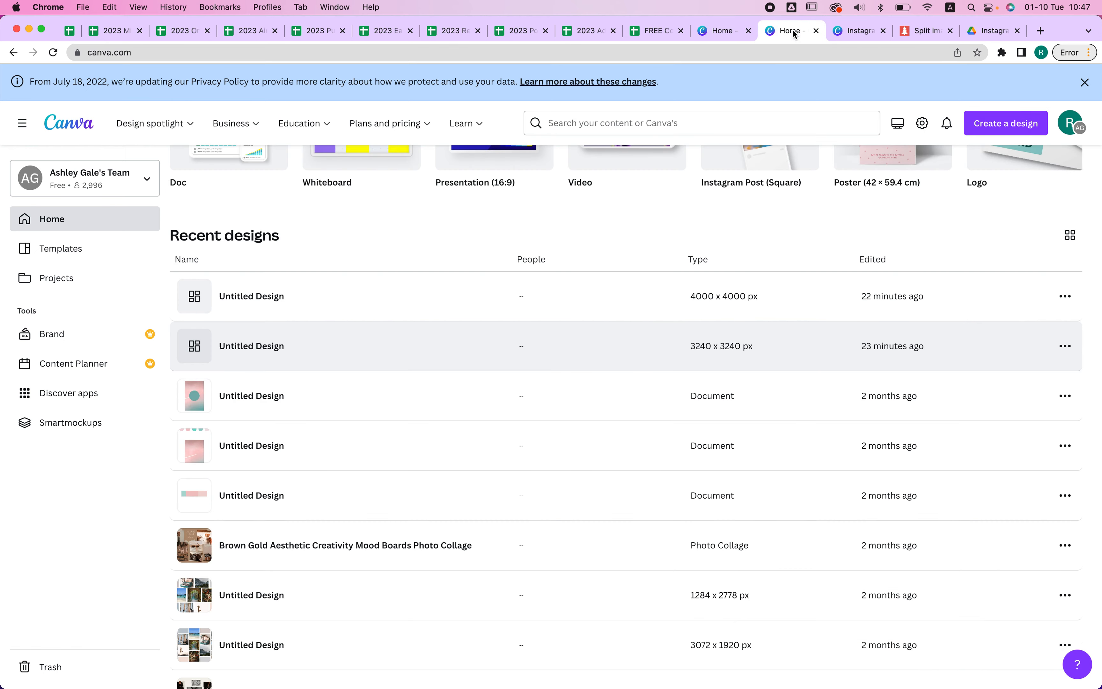
In the Instagram photos design, add a blank page directly after page 1
{"action": "left_click", "coordinate": [840, 32]}
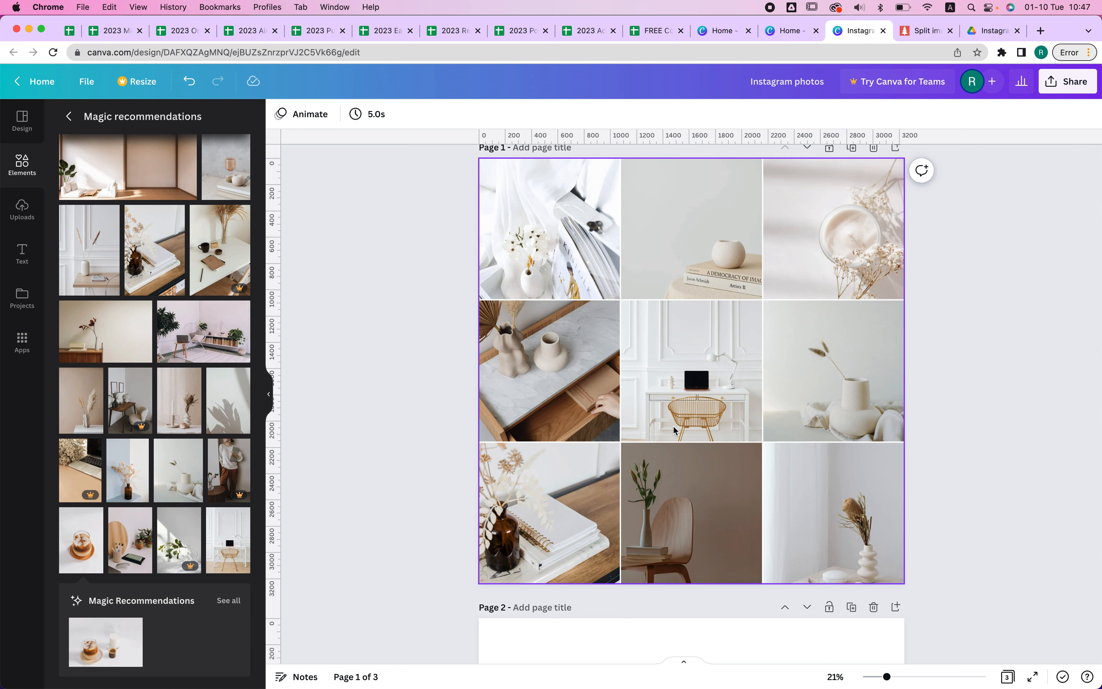
{"action": "scroll", "coordinate": [673, 426], "scroll_direction": "down", "scroll_amount": 5}
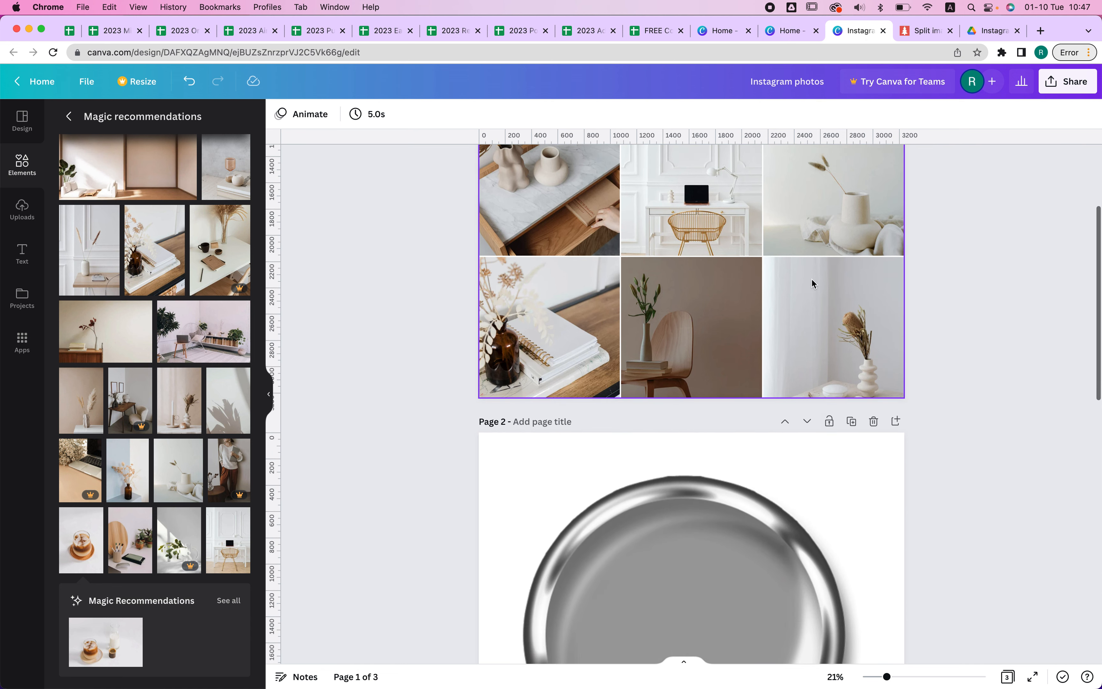
{"action": "scroll", "coordinate": [812, 281], "scroll_direction": "up", "scroll_amount": 6}
{"action": "left_click", "coordinate": [897, 169]}
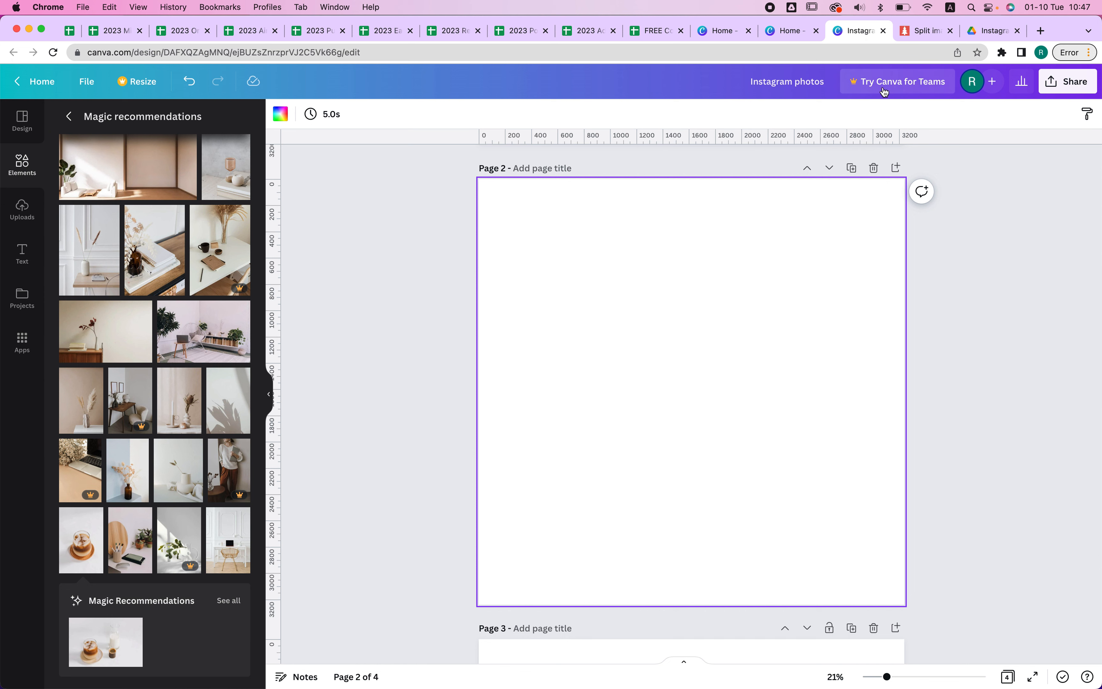
Leave the photo recommendations and search all Canva elements for "grids"
{"action": "left_click", "coordinate": [69, 116]}
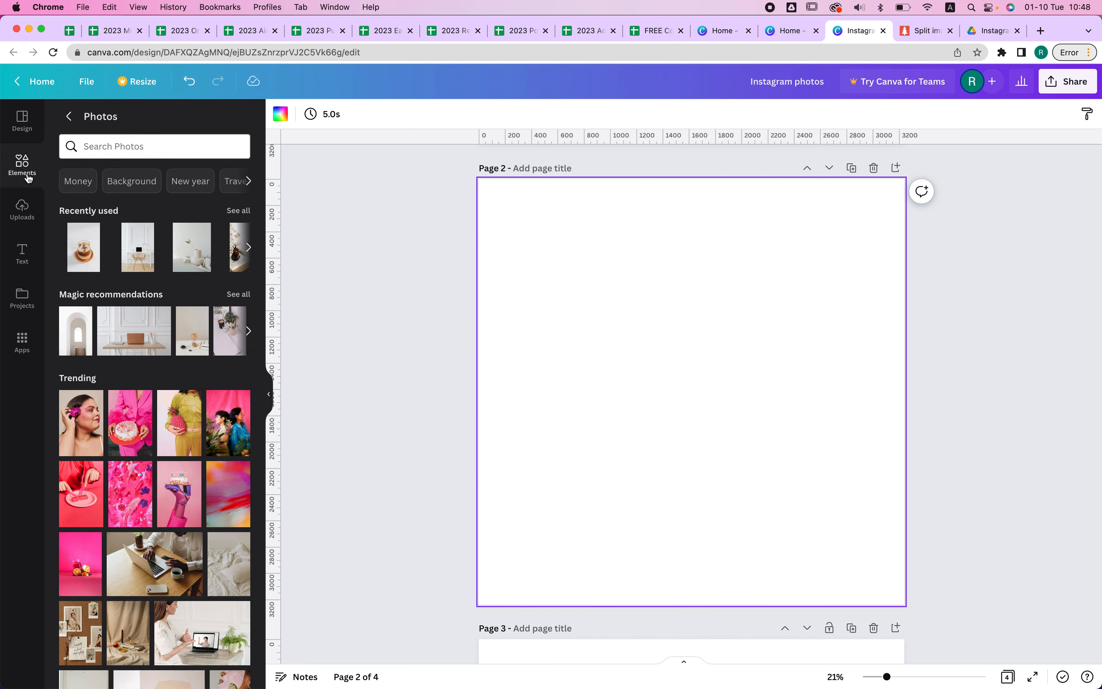
{"action": "scroll", "coordinate": [86, 219], "scroll_direction": "down", "scroll_amount": 5}
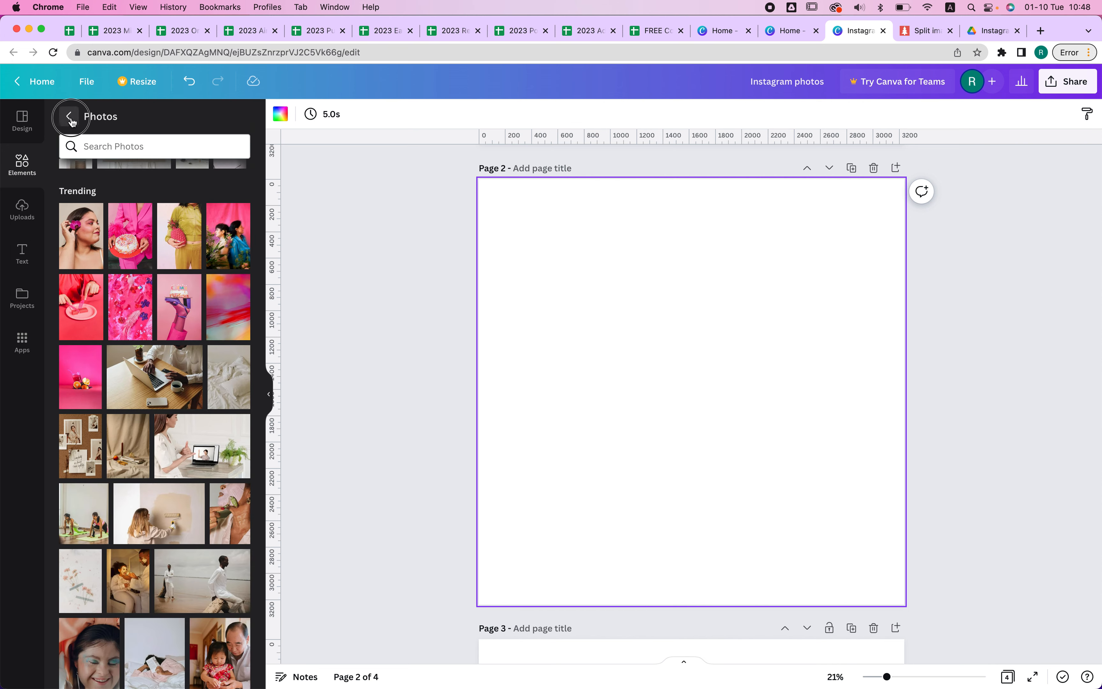
{"action": "left_click", "coordinate": [68, 116]}
{"action": "scroll", "coordinate": [142, 333], "scroll_direction": "down", "scroll_amount": 10}
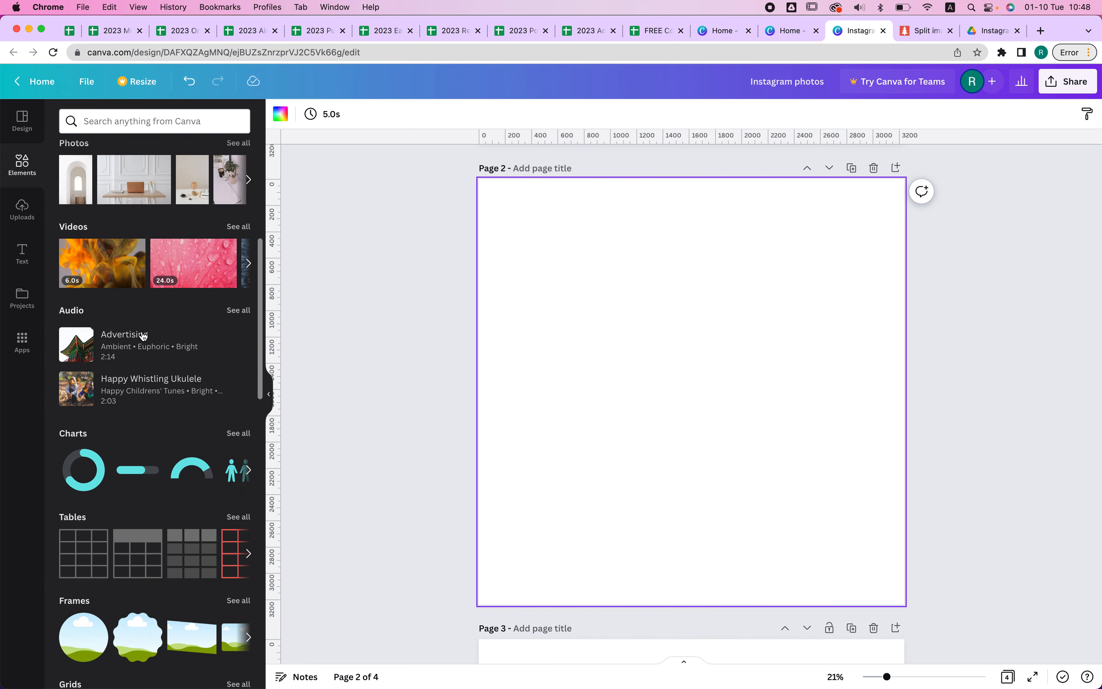
{"action": "scroll", "coordinate": [143, 336], "scroll_direction": "down", "scroll_amount": 1}
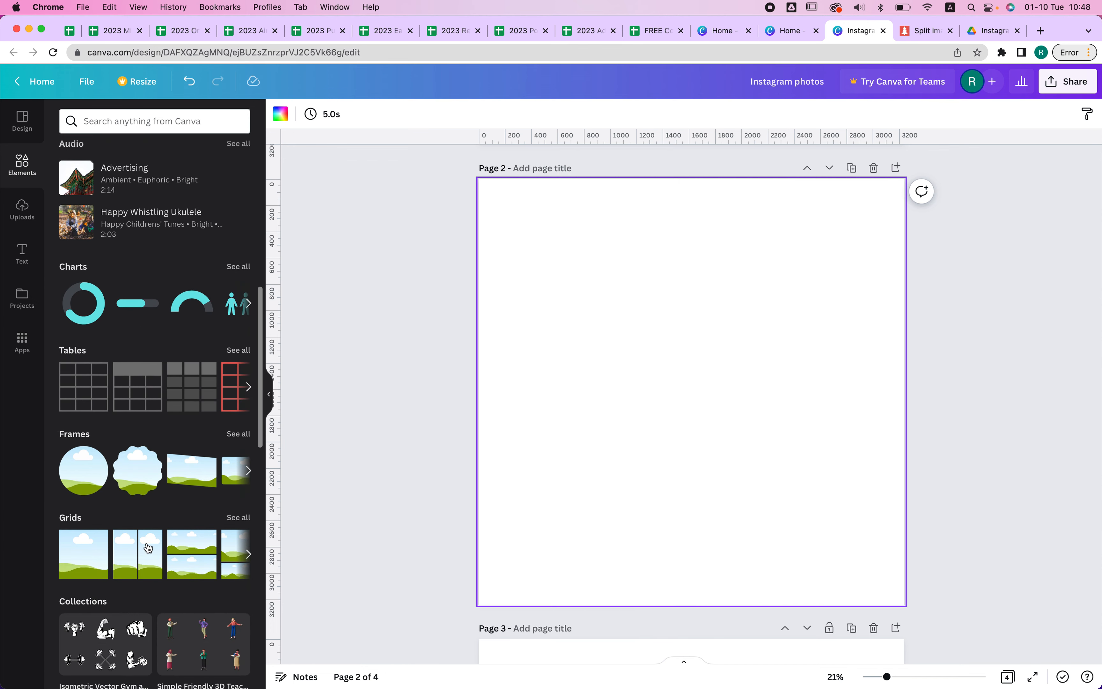
{"action": "left_click", "coordinate": [91, 121]}
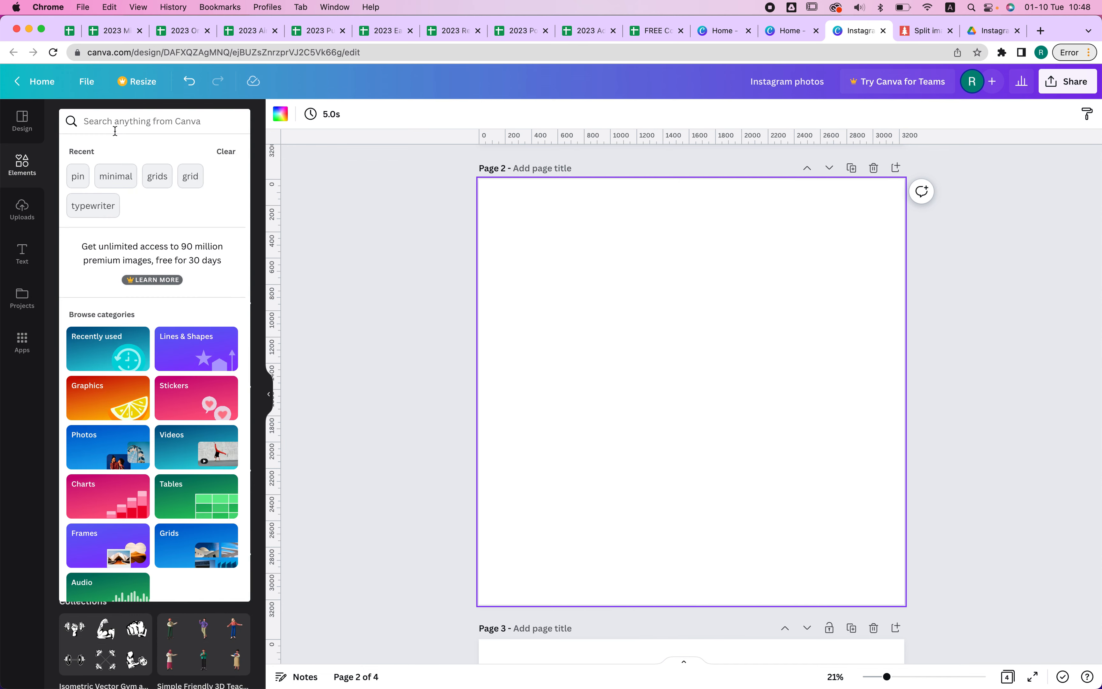
{"action": "type", "text": "grids"}
{"action": "key", "text": "Return"}
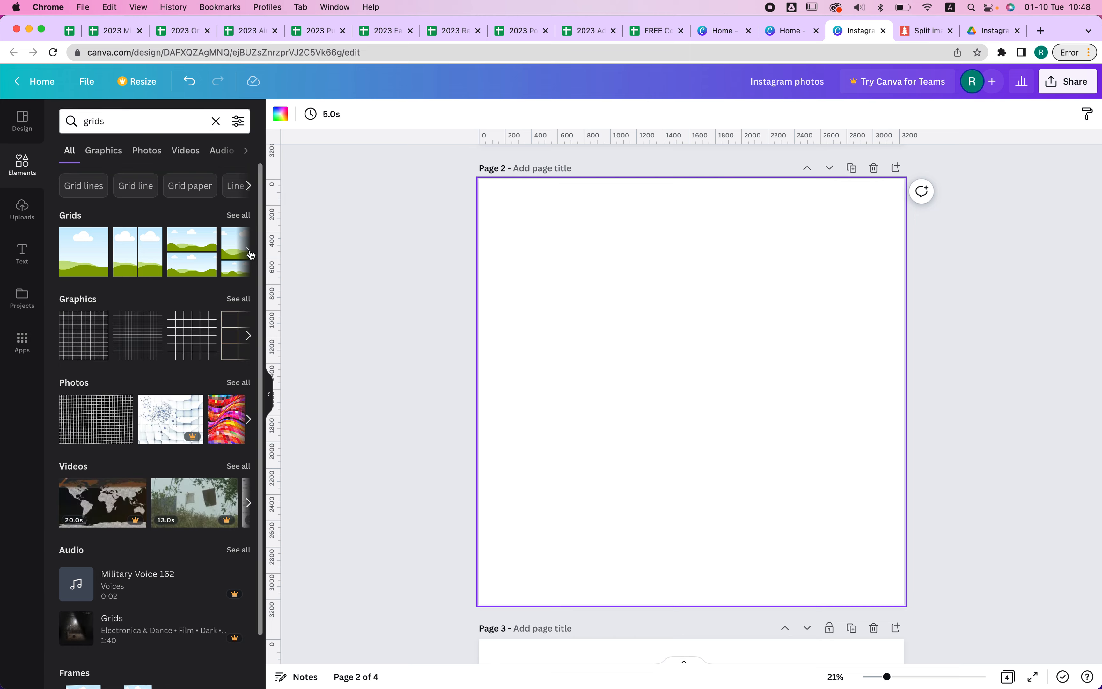
Browse all grid layouts and insert the 3×3 nine-cell grid on the blank page 2
{"action": "left_click", "coordinate": [241, 219]}
{"action": "scroll", "coordinate": [145, 455], "scroll_direction": "down", "scroll_amount": 5}
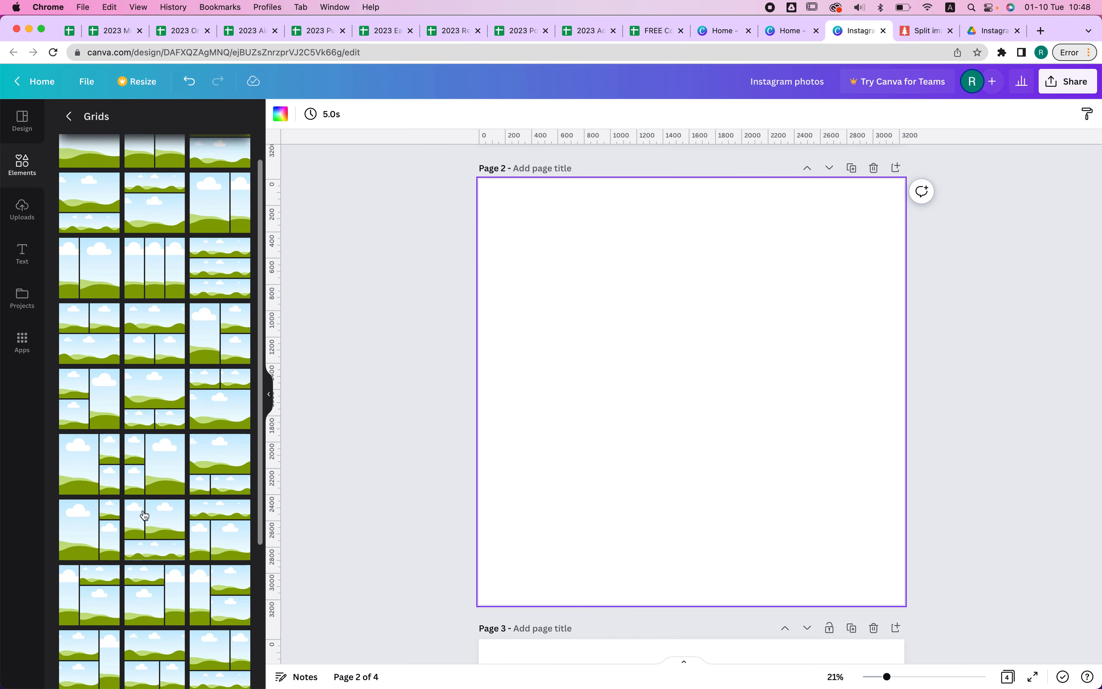
{"action": "scroll", "coordinate": [145, 514], "scroll_direction": "down", "scroll_amount": 8}
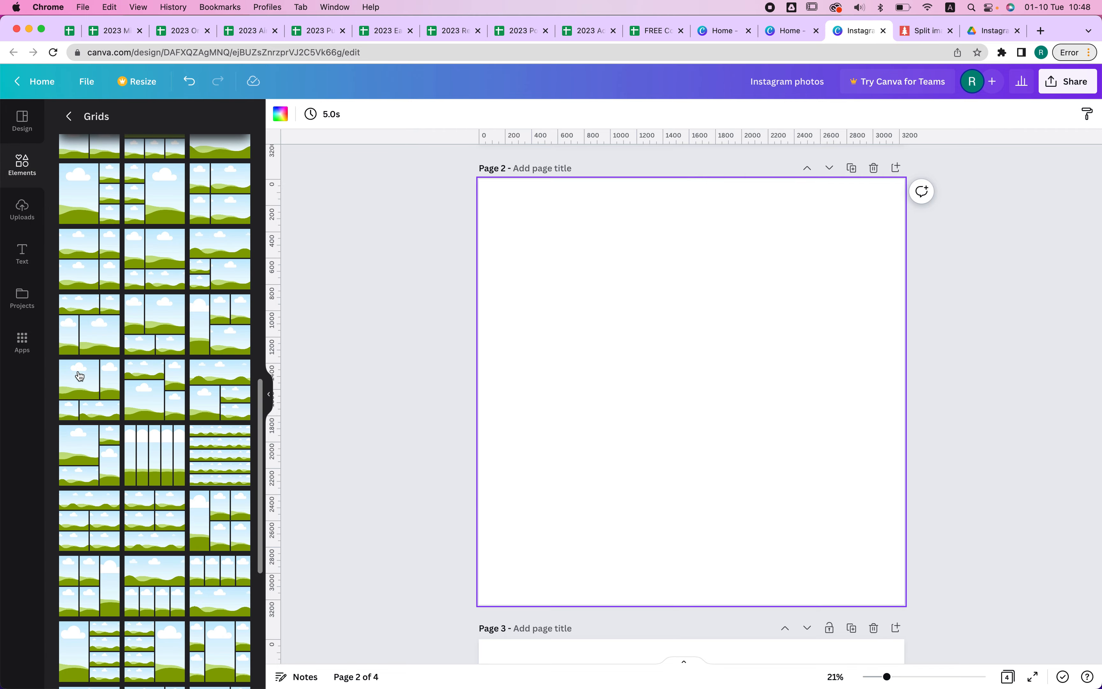
{"action": "scroll", "coordinate": [80, 375], "scroll_direction": "down", "scroll_amount": 1}
{"action": "scroll", "coordinate": [79, 375], "scroll_direction": "down", "scroll_amount": 10}
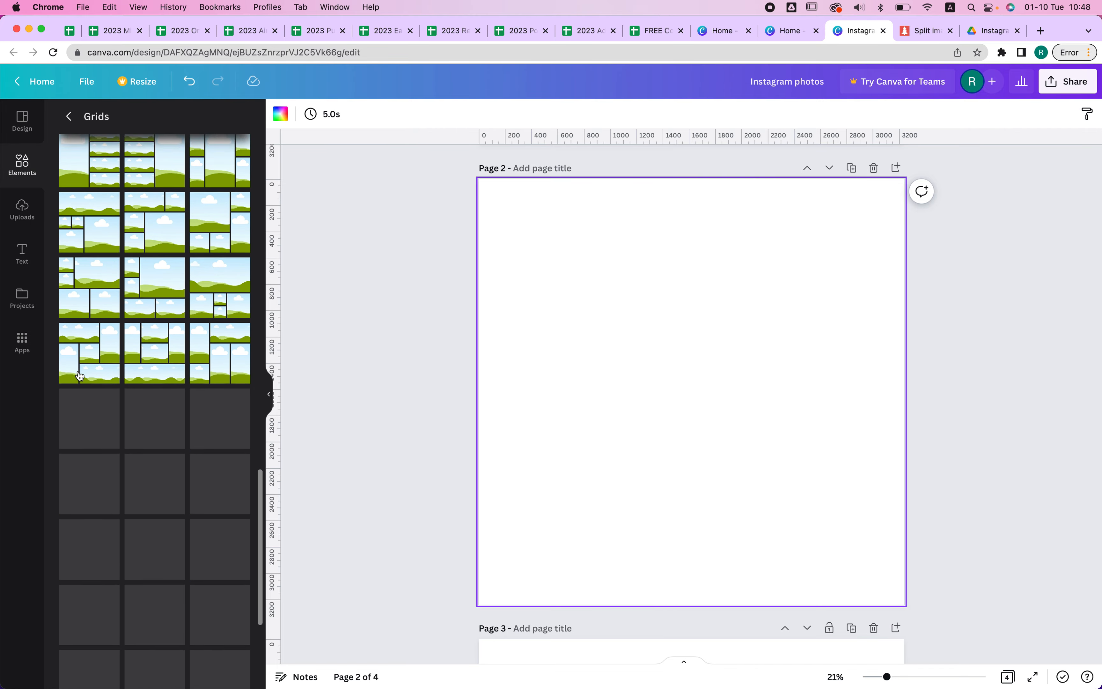
{"action": "scroll", "coordinate": [79, 371], "scroll_direction": "down", "scroll_amount": 1}
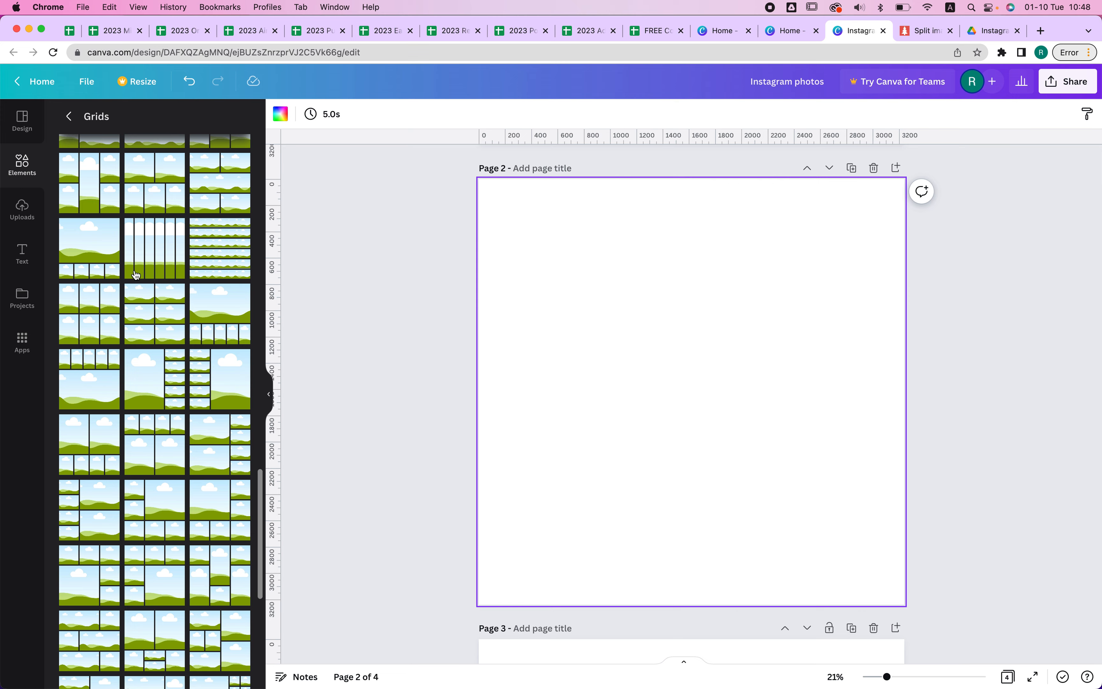
{"action": "scroll", "coordinate": [147, 317], "scroll_direction": "down", "scroll_amount": 10}
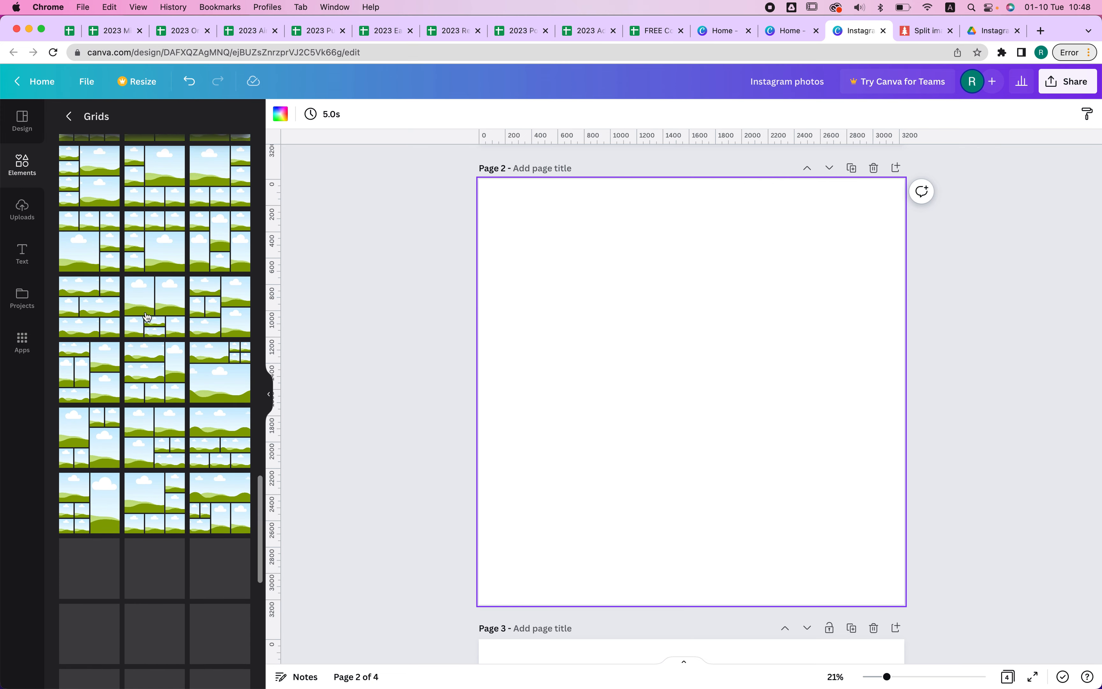
{"action": "scroll", "coordinate": [147, 317], "scroll_direction": "down", "scroll_amount": 5}
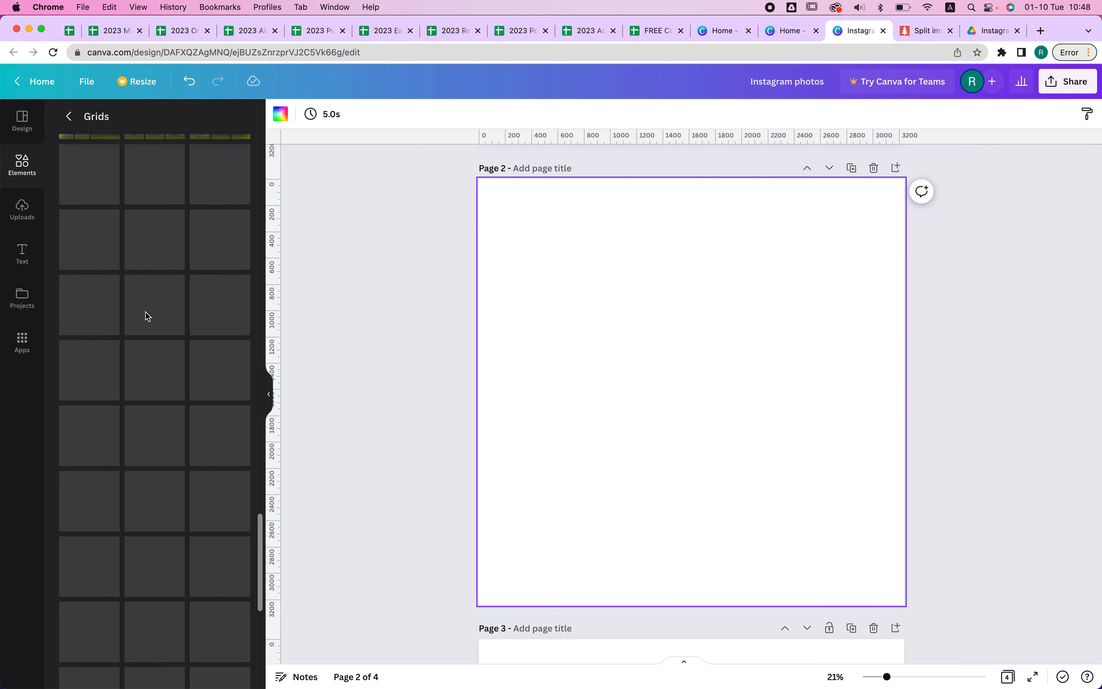
{"action": "scroll", "coordinate": [146, 314], "scroll_direction": "down", "scroll_amount": 2}
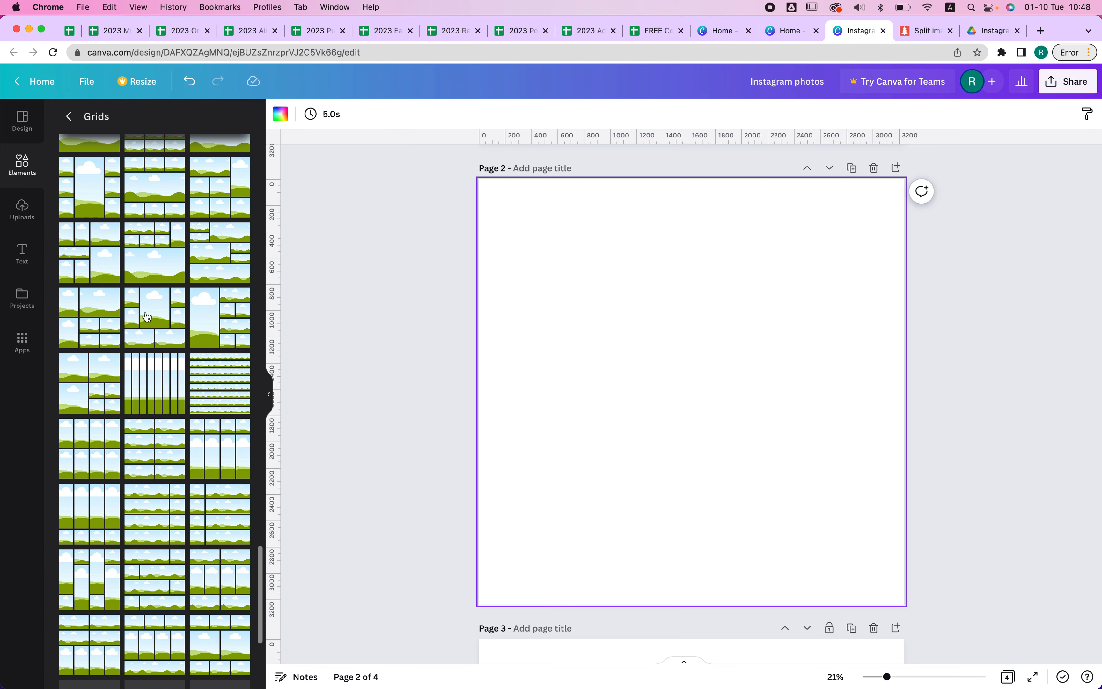
{"action": "scroll", "coordinate": [147, 315], "scroll_direction": "down", "scroll_amount": 8}
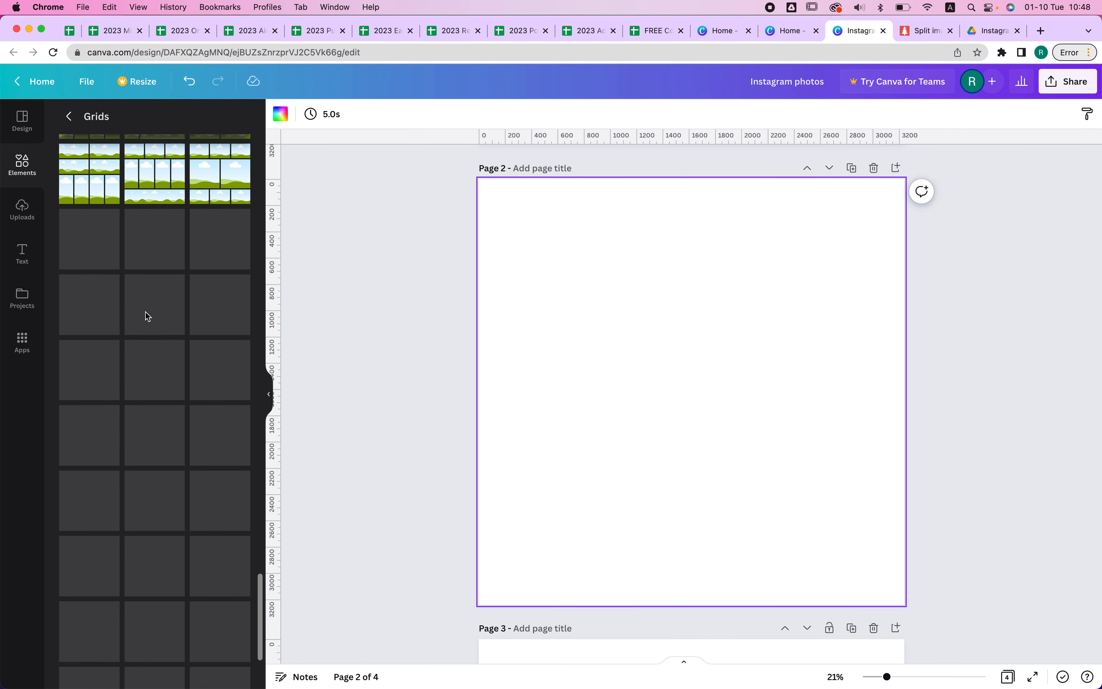
{"action": "scroll", "coordinate": [147, 317], "scroll_direction": "down", "scroll_amount": 2}
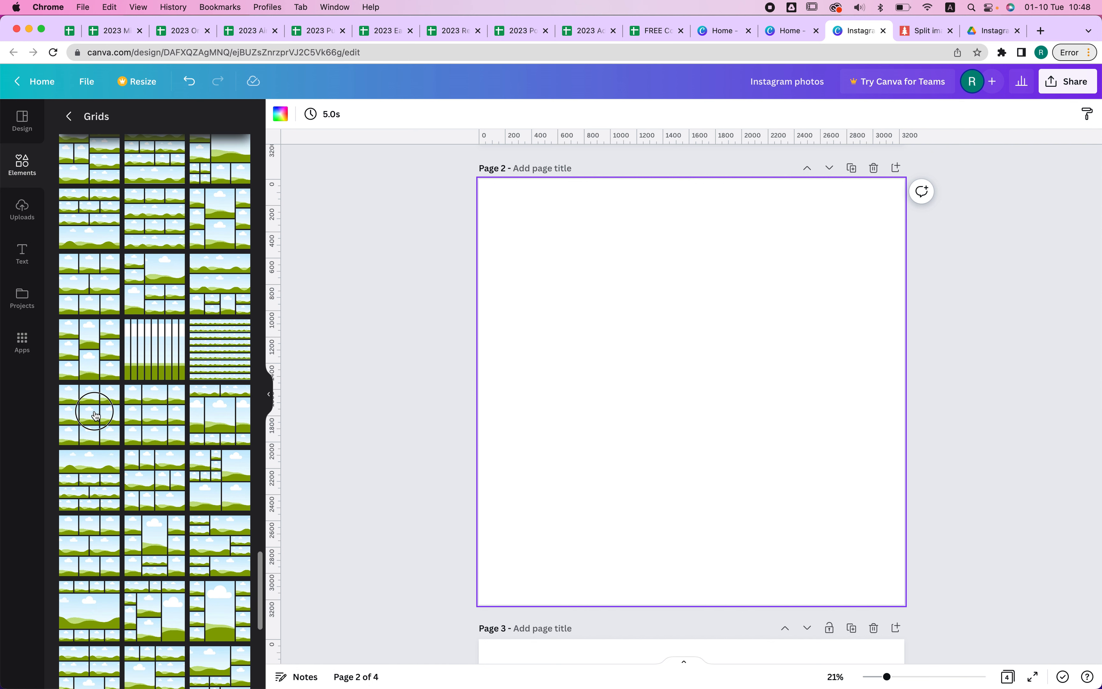
{"action": "left_click", "coordinate": [75, 412]}
Fill the grid with recently used photos: iced coffee in the top-middle cell, desk in the top-left, vase in the middle-left
{"action": "left_click", "coordinate": [22, 164]}
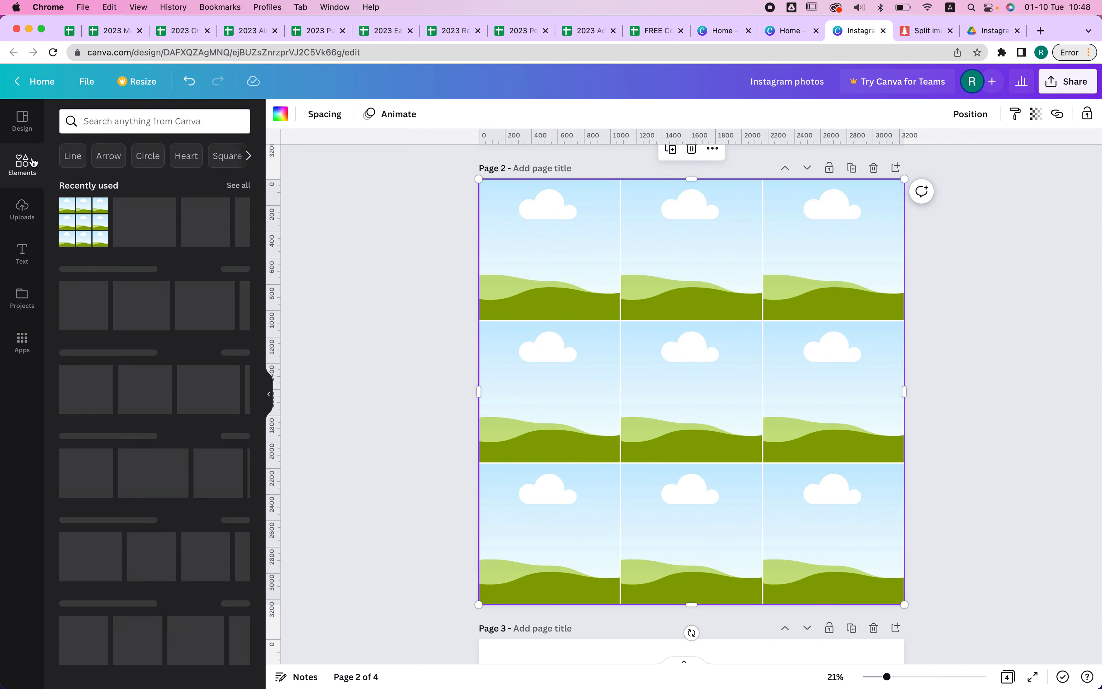
{"action": "left_click_drag", "start_coordinate": [138, 222], "coordinate": [669, 234]}
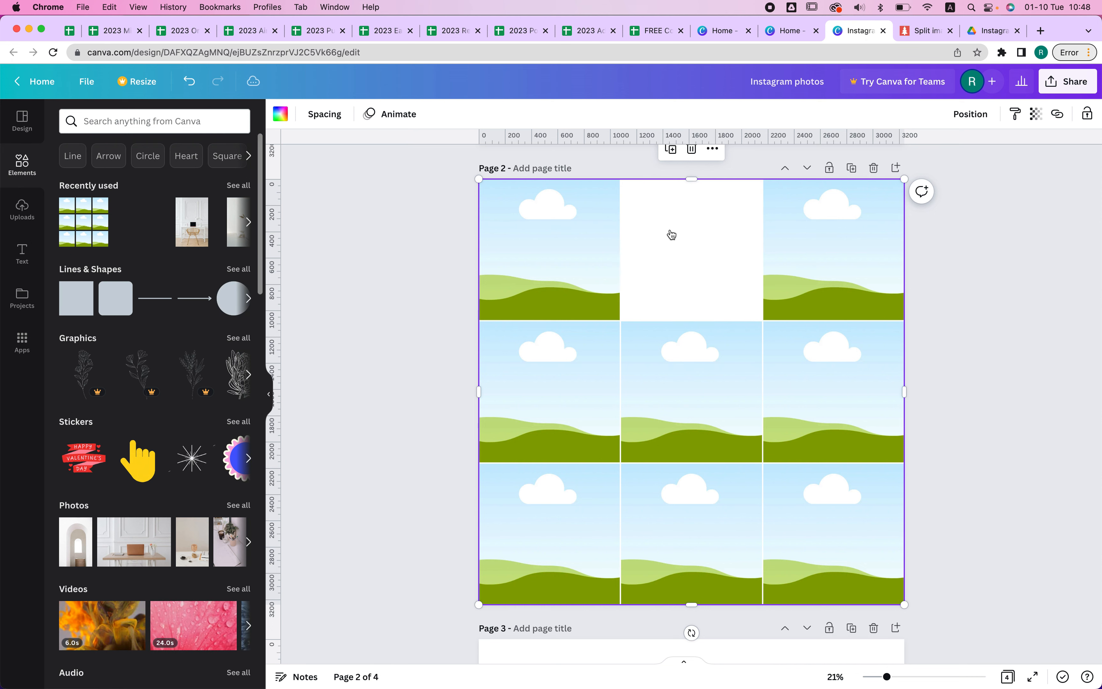
{"action": "left_click_drag", "start_coordinate": [192, 222], "coordinate": [564, 224]}
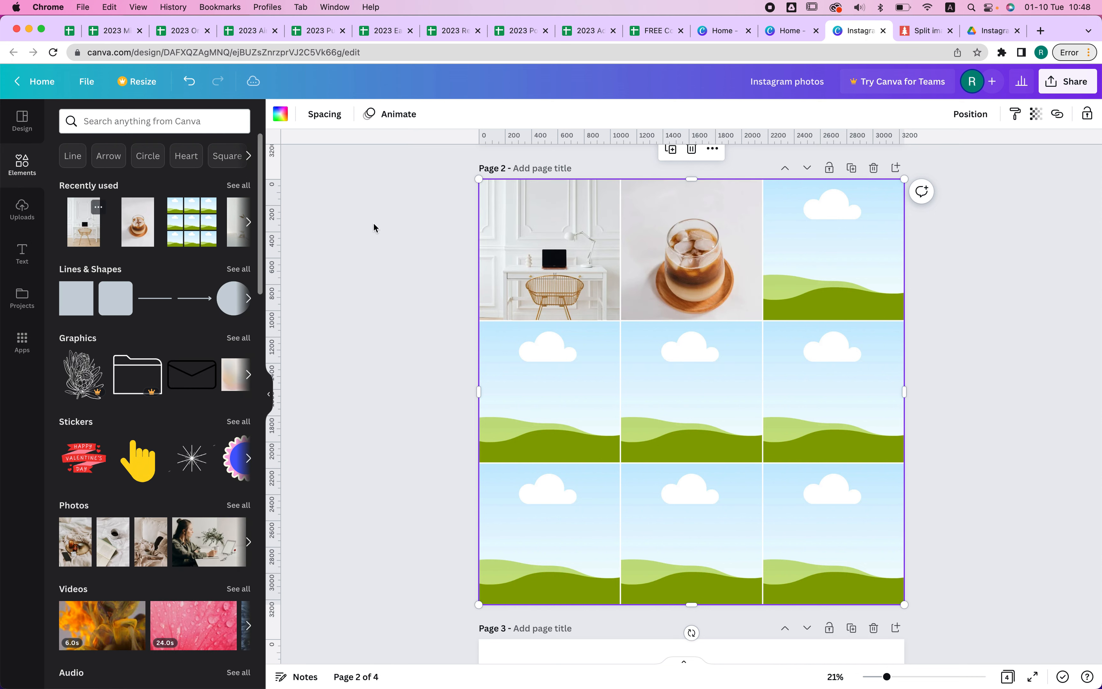
{"action": "left_click_drag", "start_coordinate": [228, 224], "coordinate": [536, 356]}
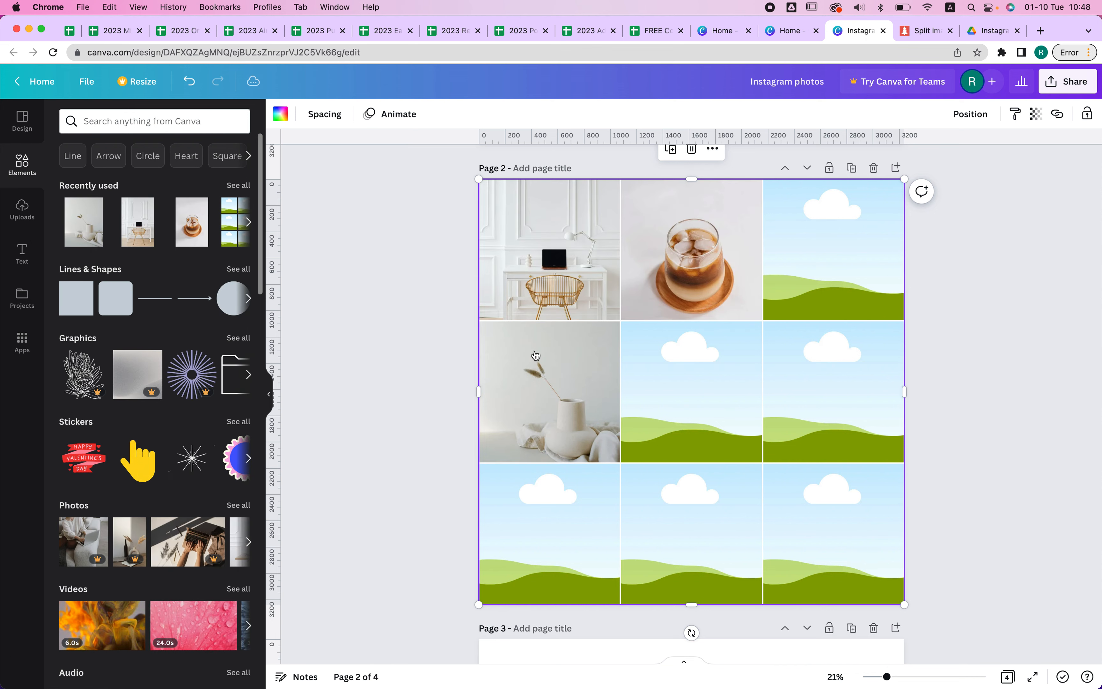
Adjust the vase photo in the middle-left cell to Saturation -47 and Brightness 18
{"action": "left_click", "coordinate": [612, 365]}
{"action": "left_click", "coordinate": [330, 114]}
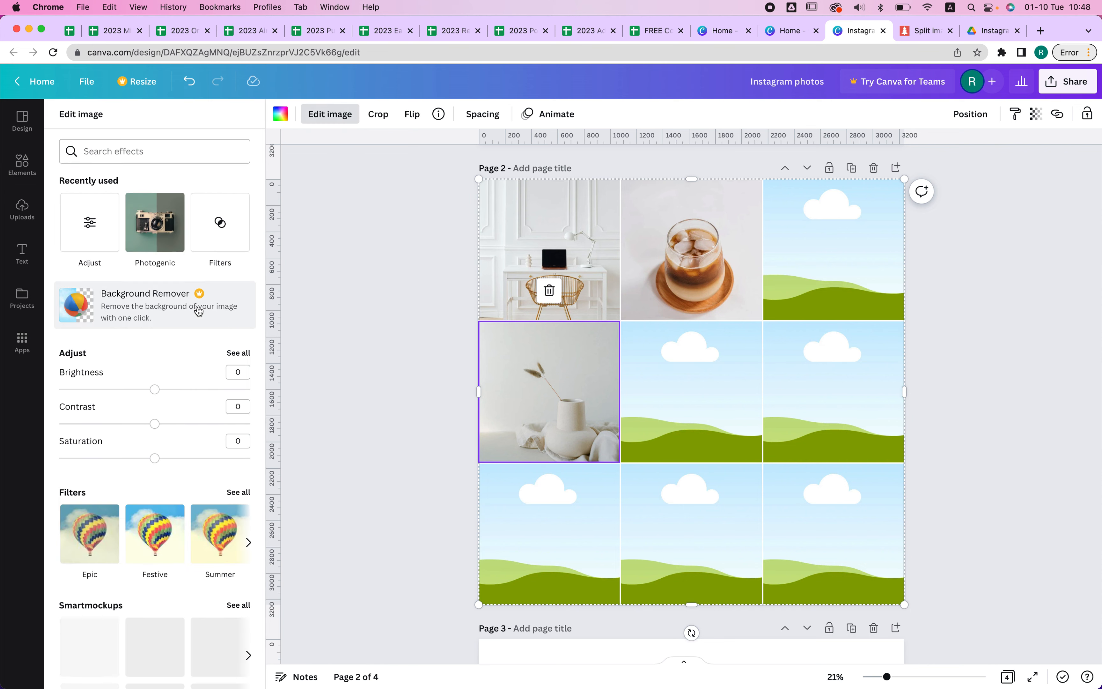
{"action": "left_click", "coordinate": [238, 353]}
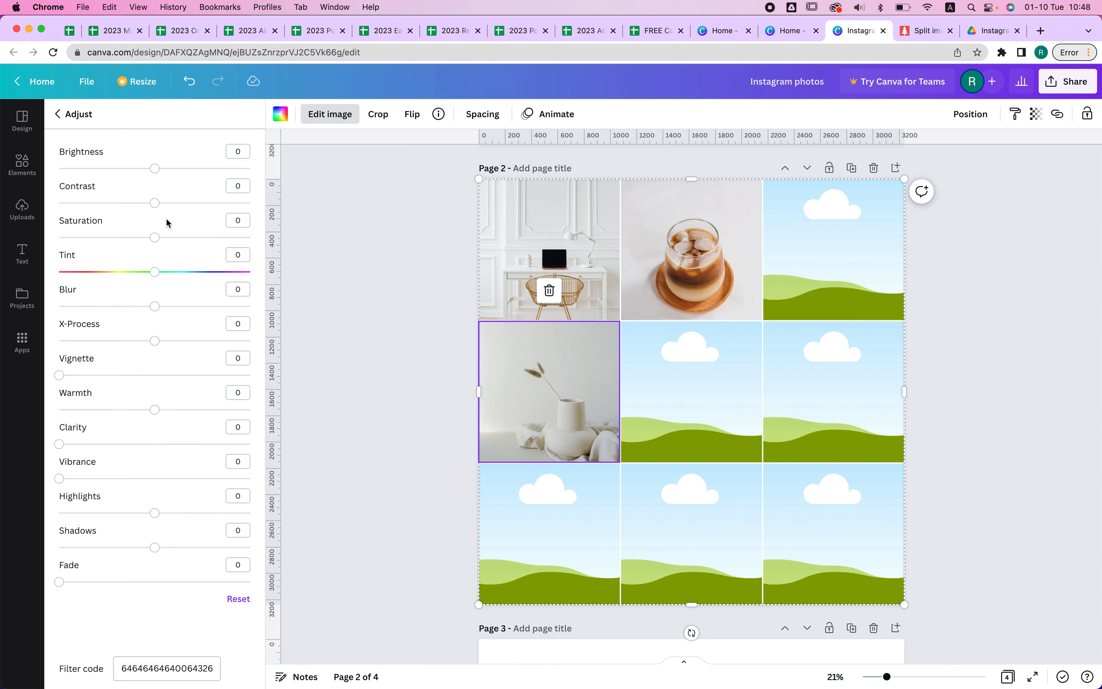
{"action": "left_click_drag", "start_coordinate": [155, 237], "coordinate": [109, 237]}
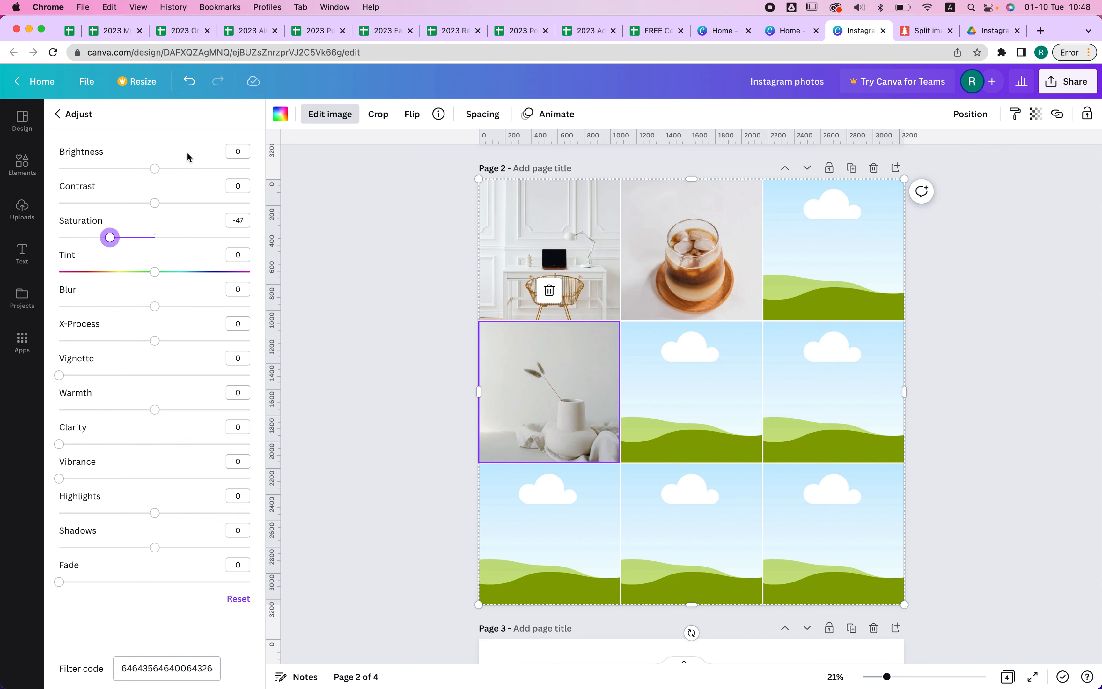
{"action": "left_click", "coordinate": [188, 169]}
{"action": "left_click_drag", "start_coordinate": [187, 169], "coordinate": [171, 168]}
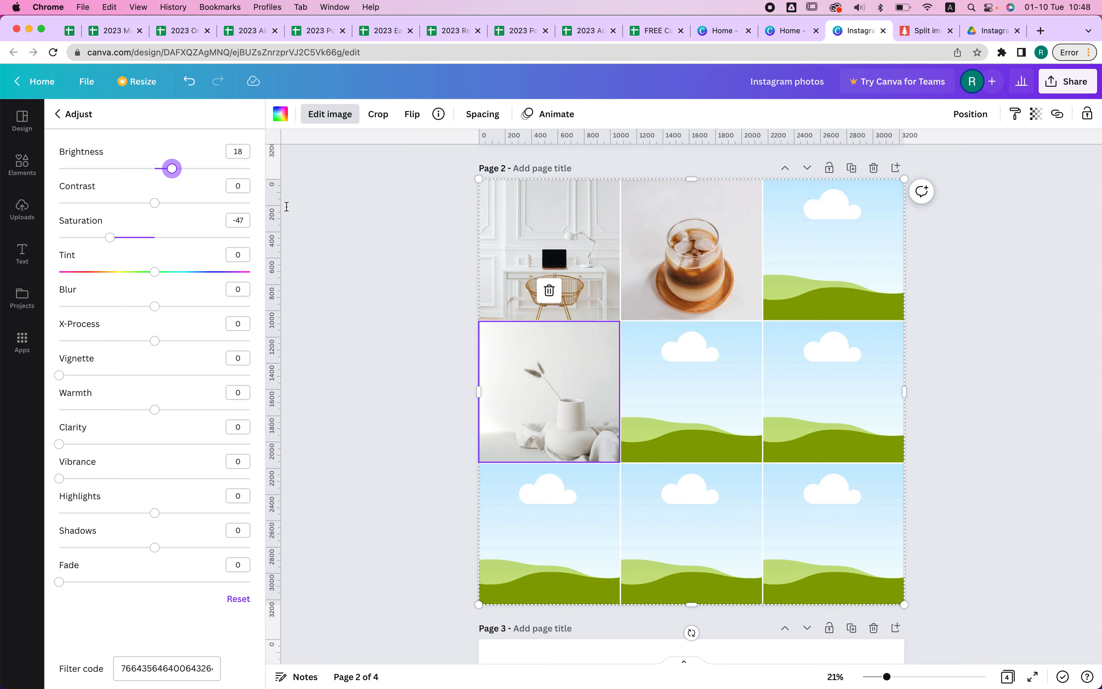
{"action": "left_click", "coordinate": [457, 322]}
{"action": "left_click", "coordinate": [450, 344]}
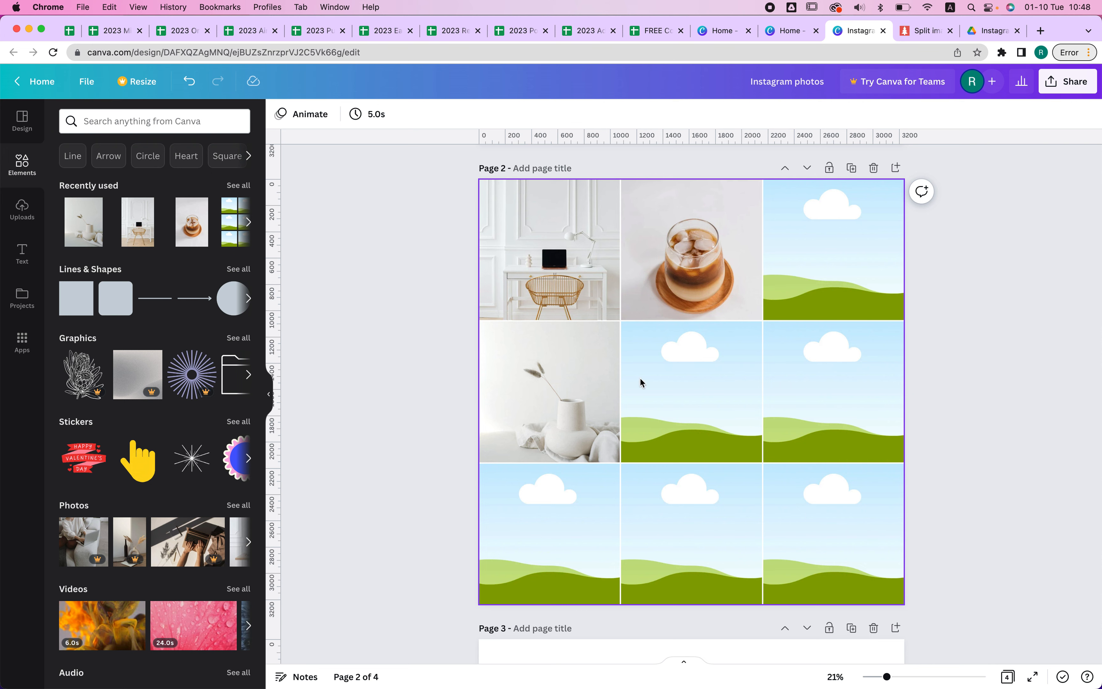
Slightly increase the brightness of the iced coffee photo in the top-middle cell
{"action": "left_click", "coordinate": [688, 277]}
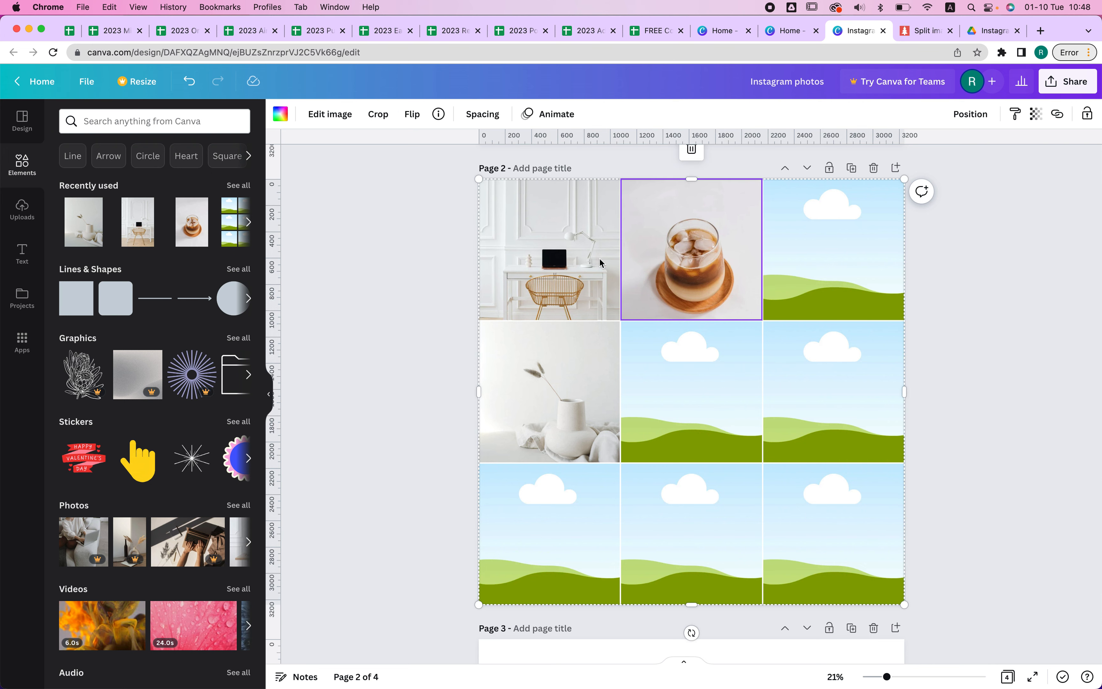
{"action": "left_click", "coordinate": [330, 114]}
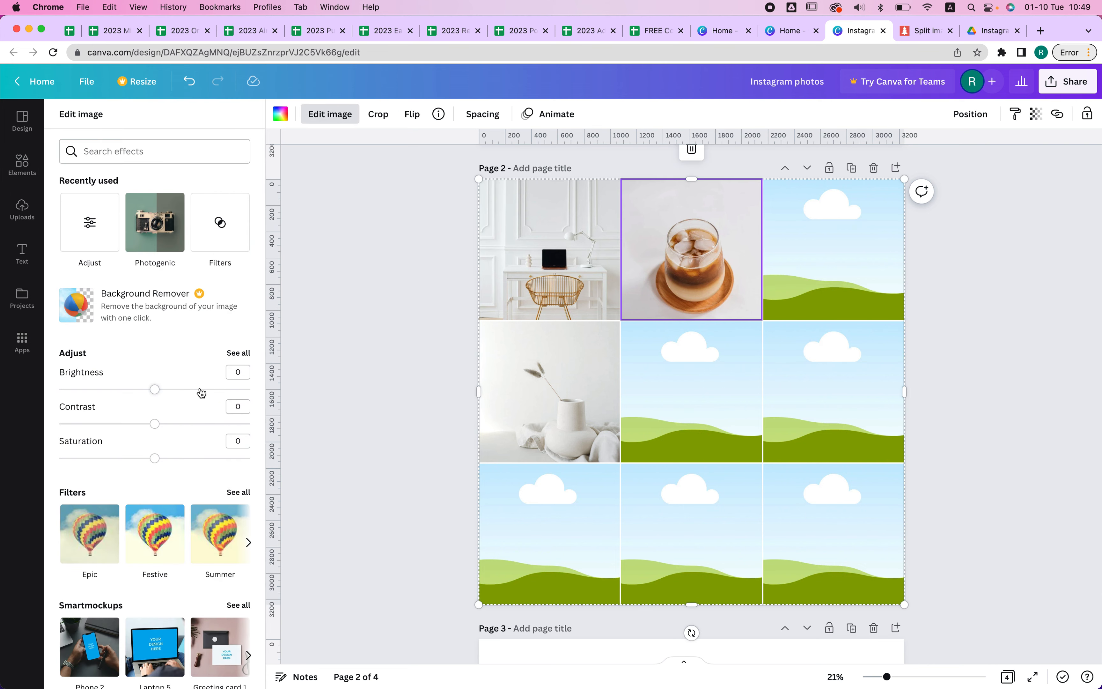
{"action": "left_click_drag", "start_coordinate": [157, 389], "coordinate": [165, 391]}
{"action": "left_click", "coordinate": [399, 241]}
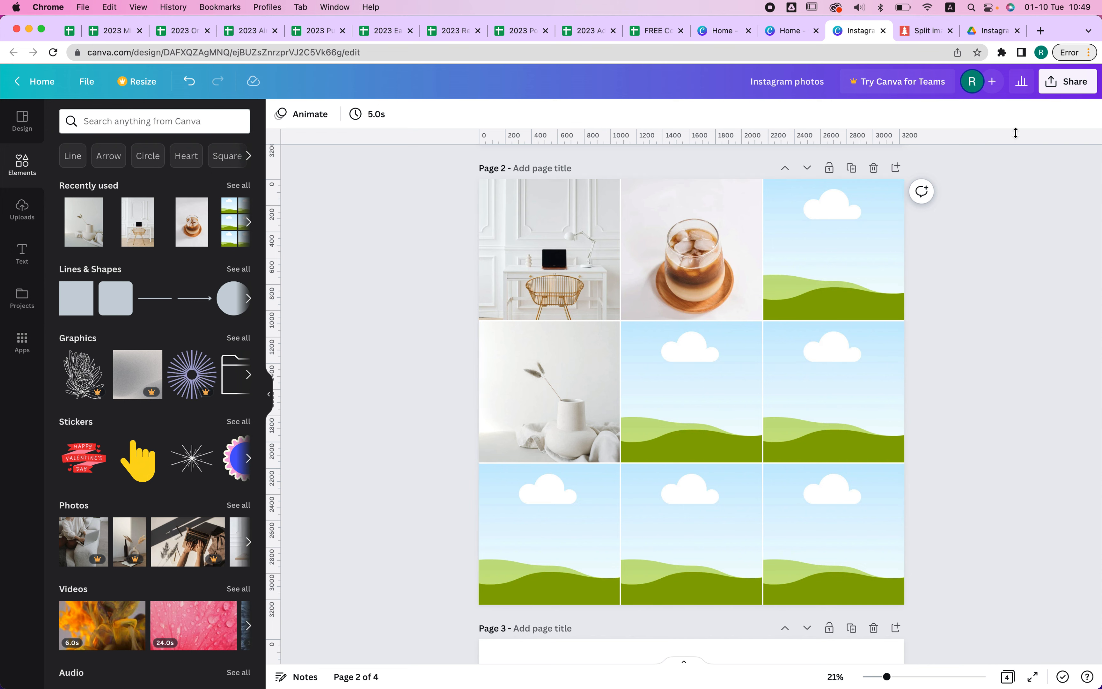
Set the design's PNG download to include only page 2 instead of all pages
{"action": "left_click", "coordinate": [1067, 81]}
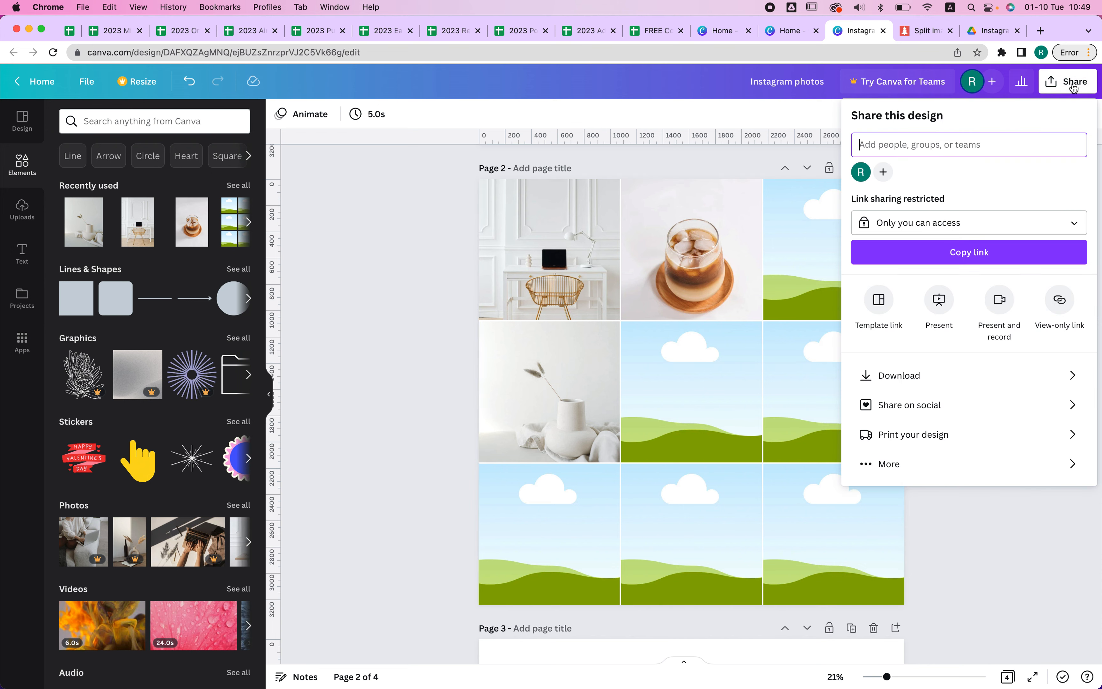
{"action": "left_click", "coordinate": [910, 383]}
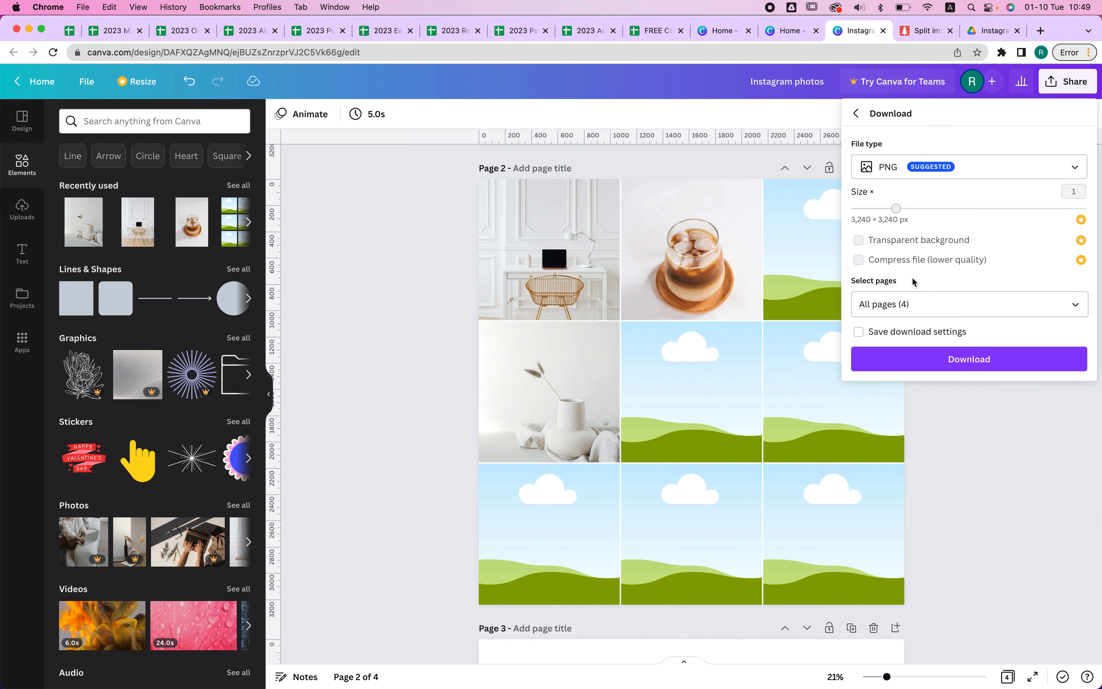
{"action": "left_click", "coordinate": [1075, 309]}
{"action": "left_click", "coordinate": [1073, 340]}
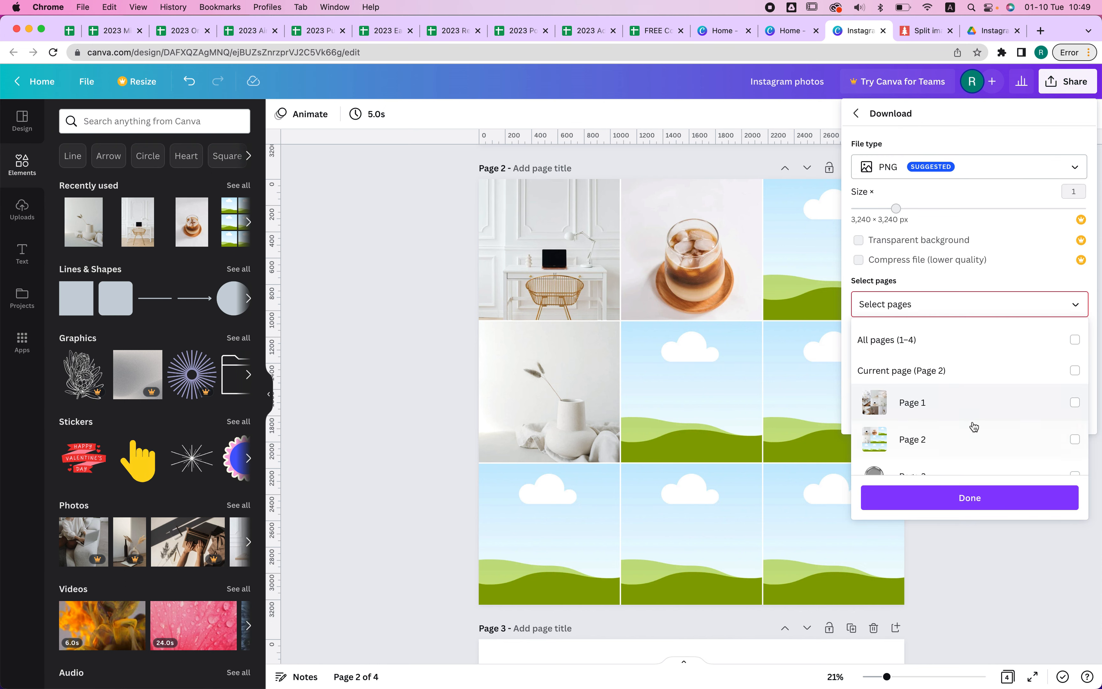
{"action": "left_click", "coordinate": [958, 436]}
{"action": "left_click", "coordinate": [938, 498]}
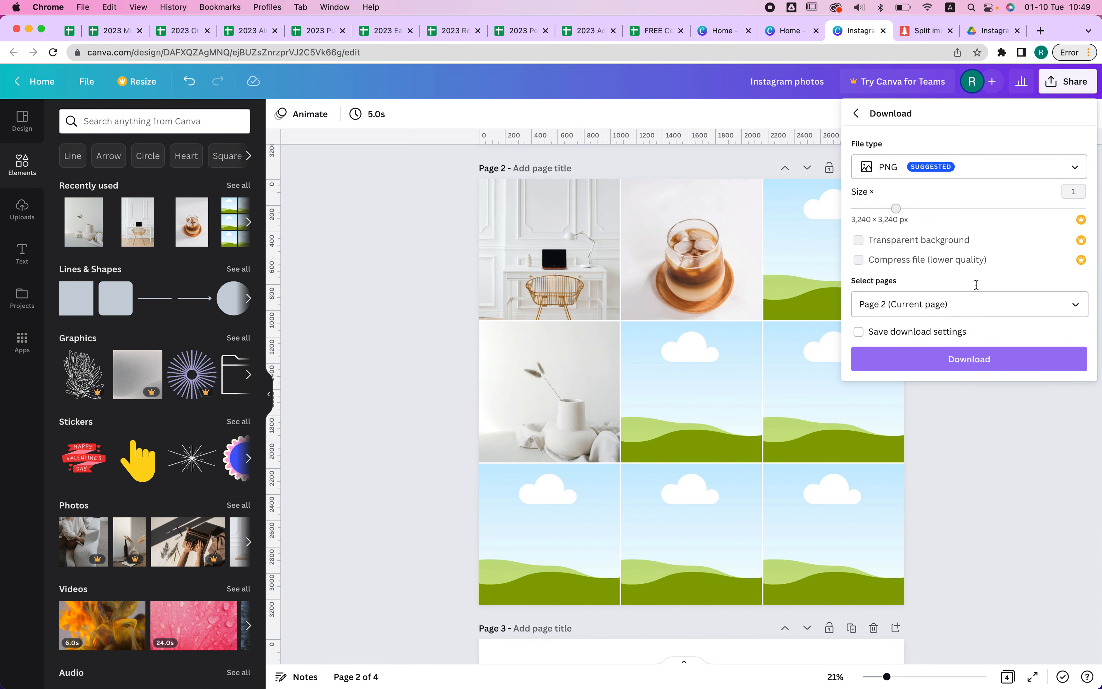
Review the PineTools 3×3 image split settings and the split pieces uploaded to the Instagram photos folder in Google Drive
{"action": "left_click", "coordinate": [925, 30]}
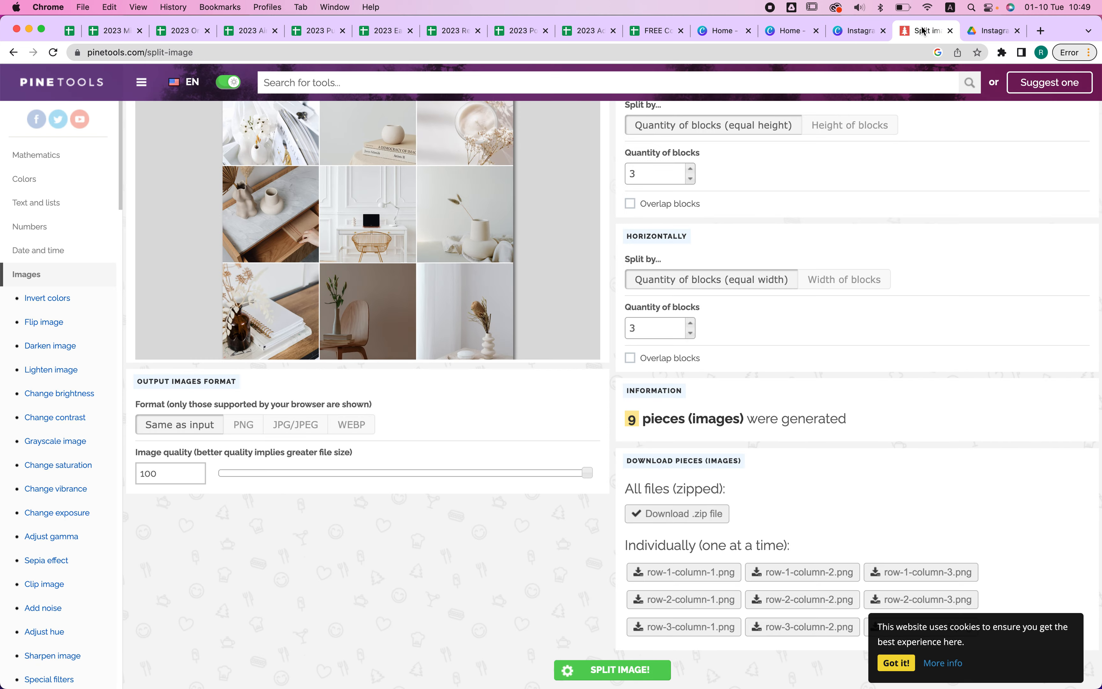
{"action": "scroll", "coordinate": [516, 206], "scroll_direction": "up", "scroll_amount": 6}
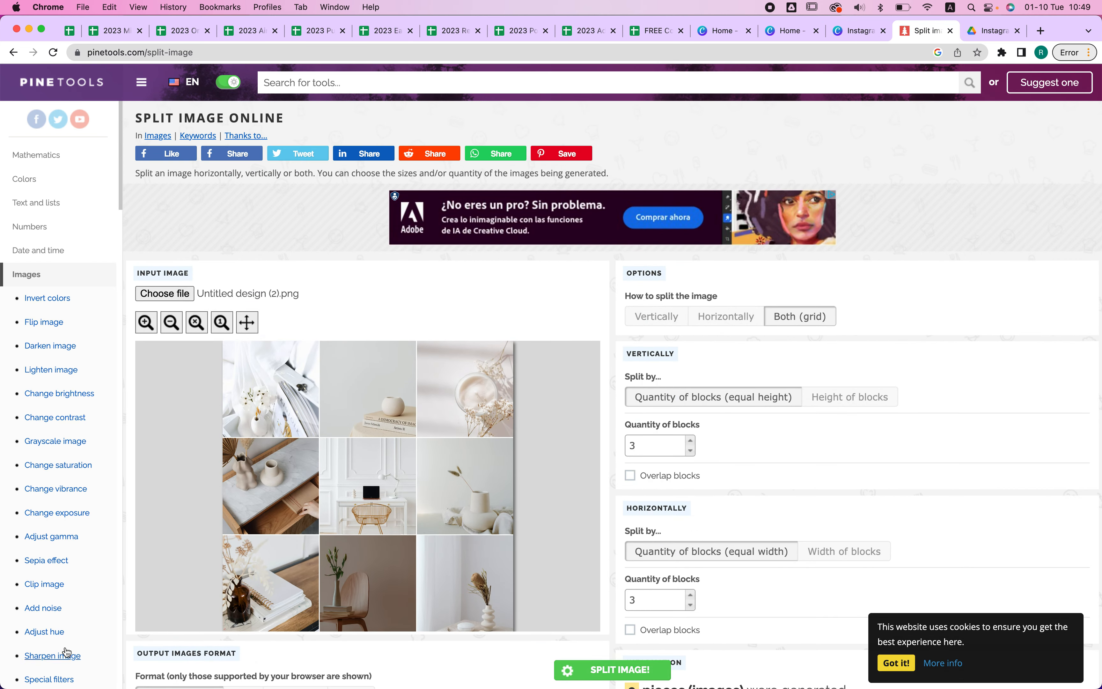
{"action": "scroll", "coordinate": [510, 344], "scroll_direction": "down", "scroll_amount": 3}
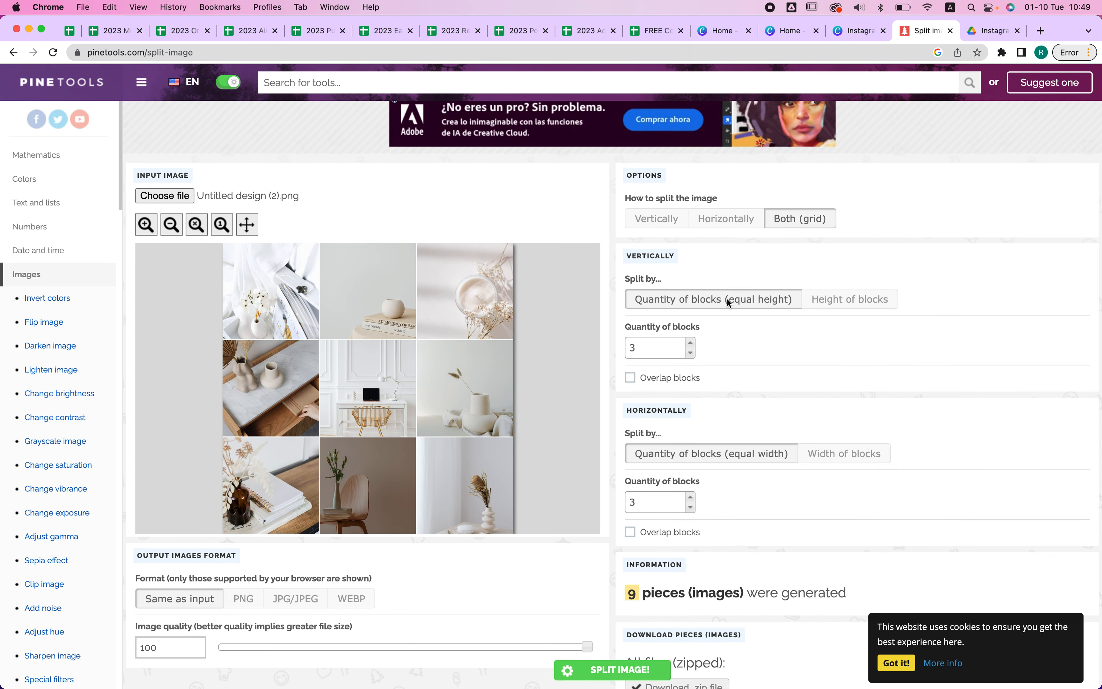
{"action": "scroll", "coordinate": [763, 518], "scroll_direction": "down", "scroll_amount": 5}
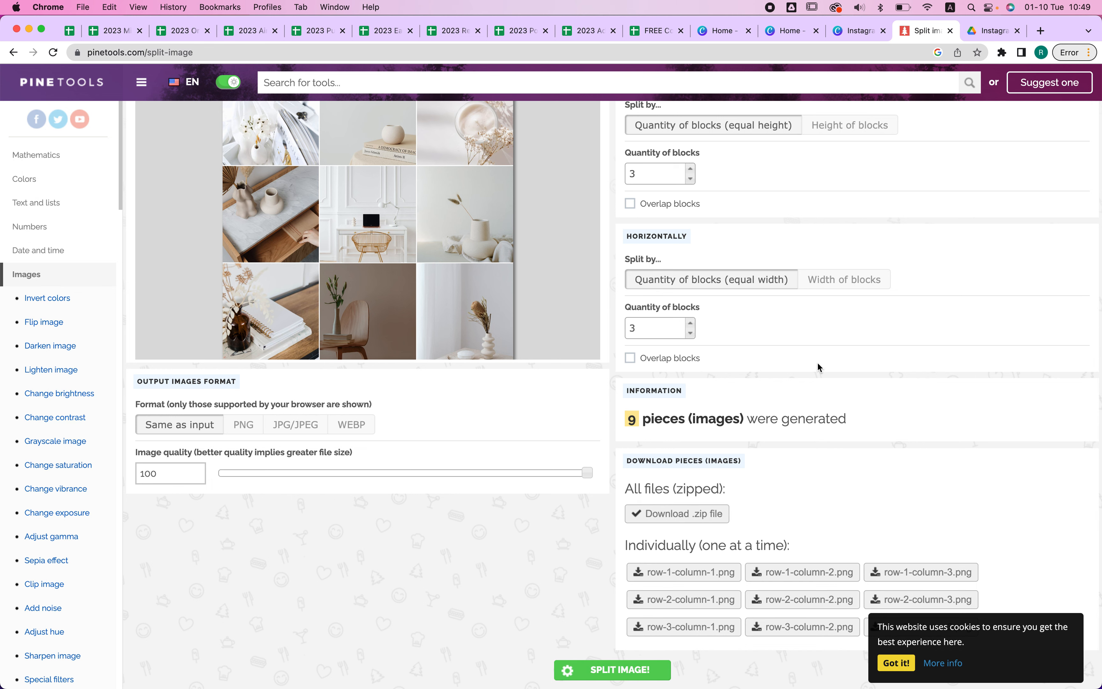
{"action": "left_click", "coordinate": [991, 35]}
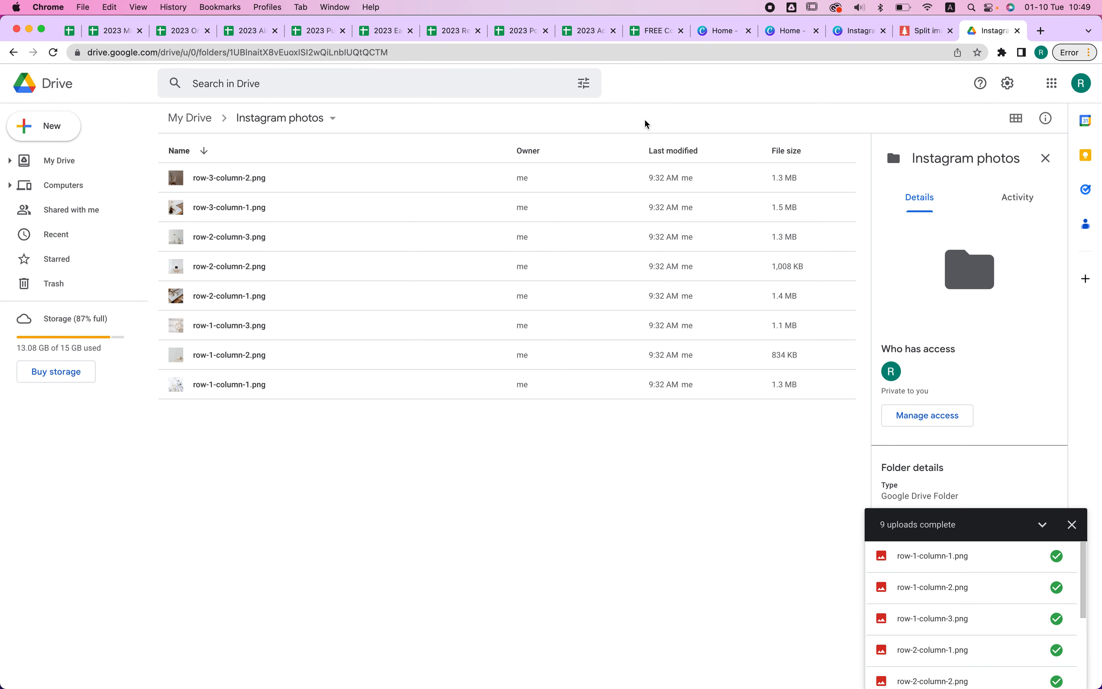
Switch to the FREE Content Planner and replace the image in cell C17 of JAN feed with last week's row-3-column-3.png from Google Drive
{"action": "left_click", "coordinate": [652, 35]}
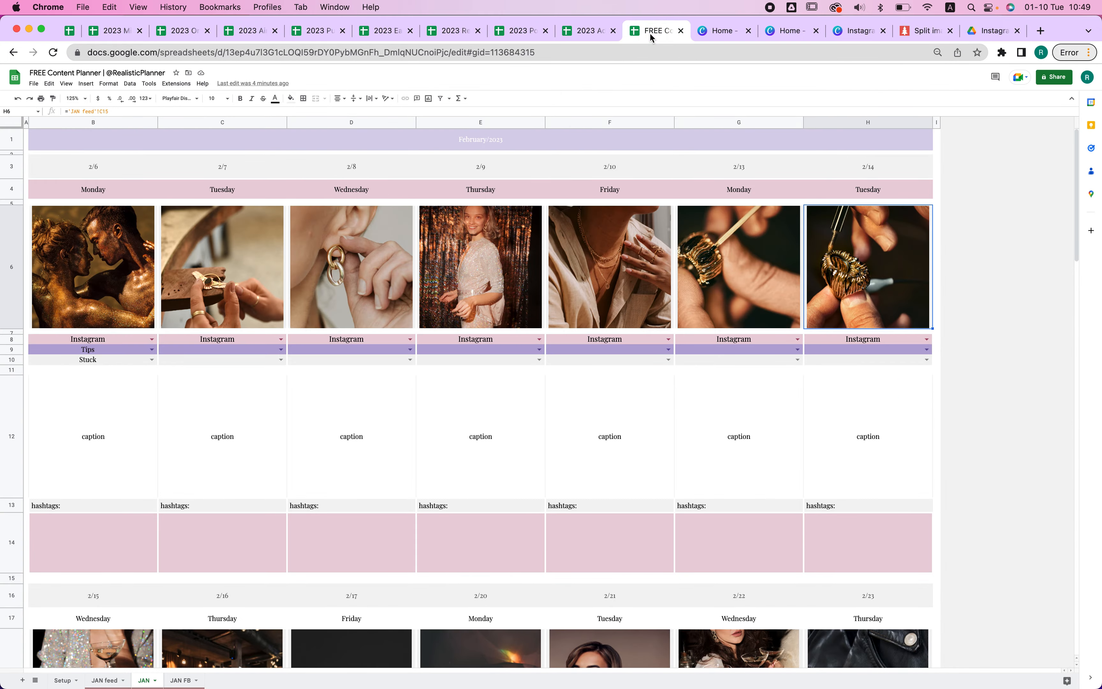
{"action": "left_click", "coordinate": [104, 680]}
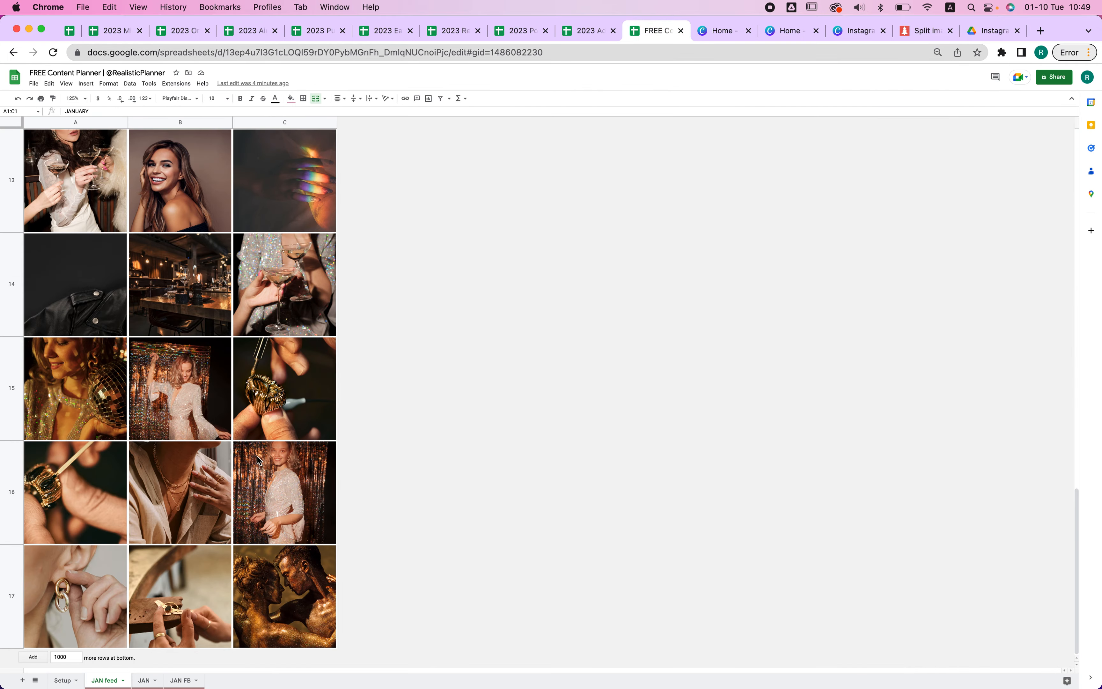
{"action": "scroll", "coordinate": [287, 262], "scroll_direction": "up", "scroll_amount": 20}
{"action": "scroll", "coordinate": [283, 255], "scroll_direction": "down", "scroll_amount": 20}
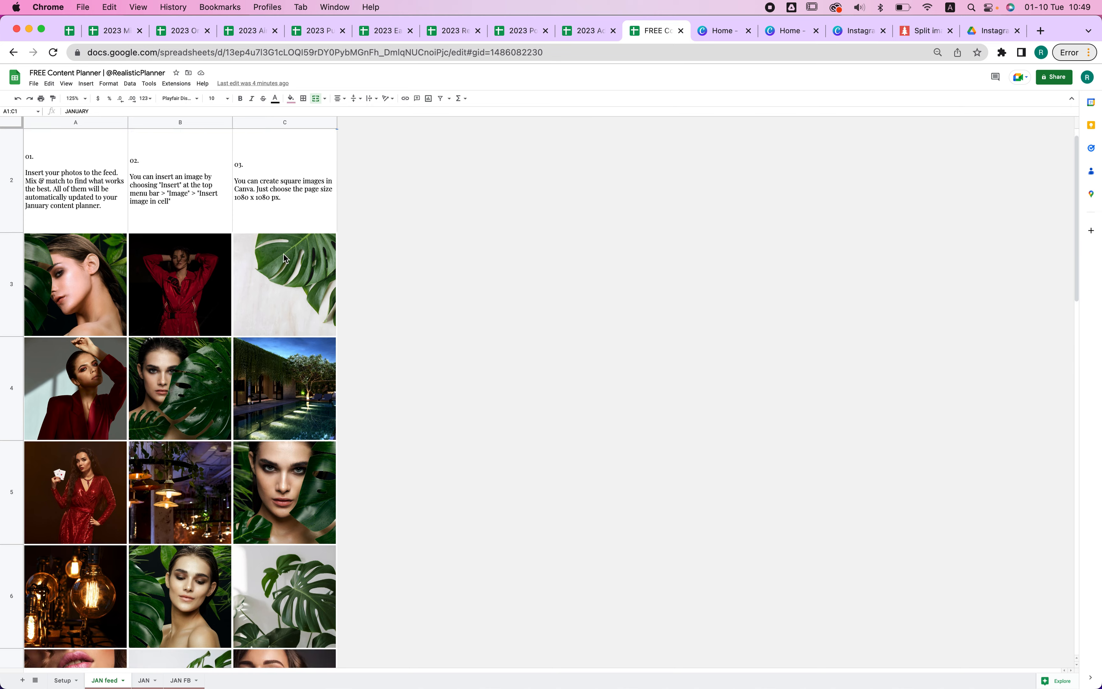
{"action": "left_click", "coordinate": [283, 587]}
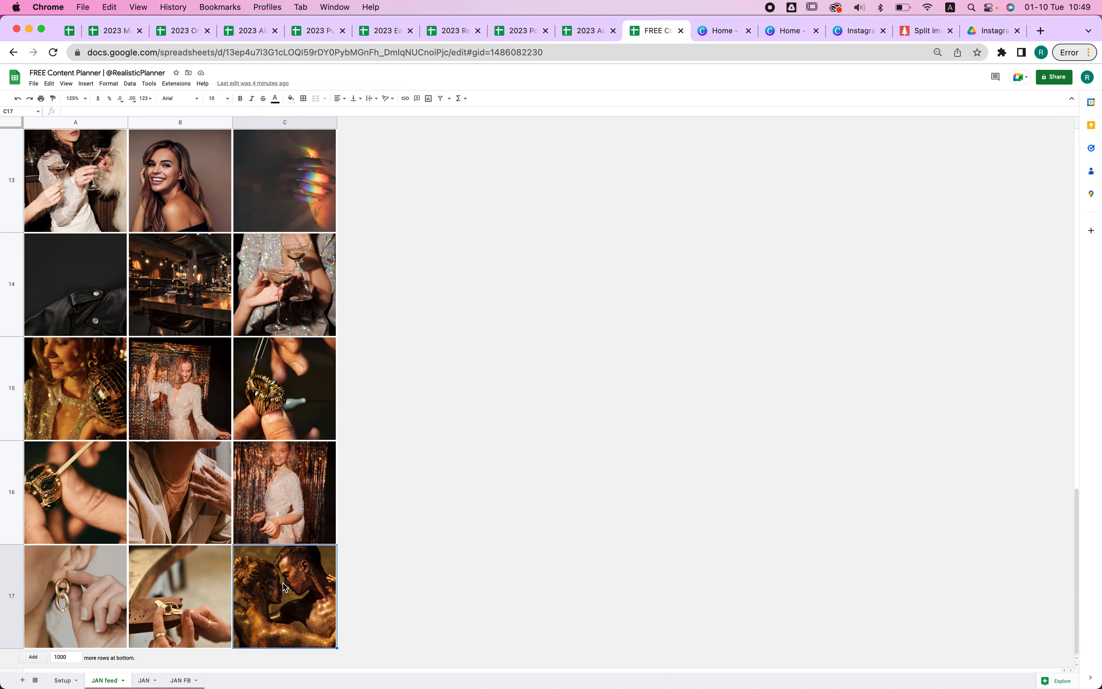
{"action": "left_click", "coordinate": [86, 83]}
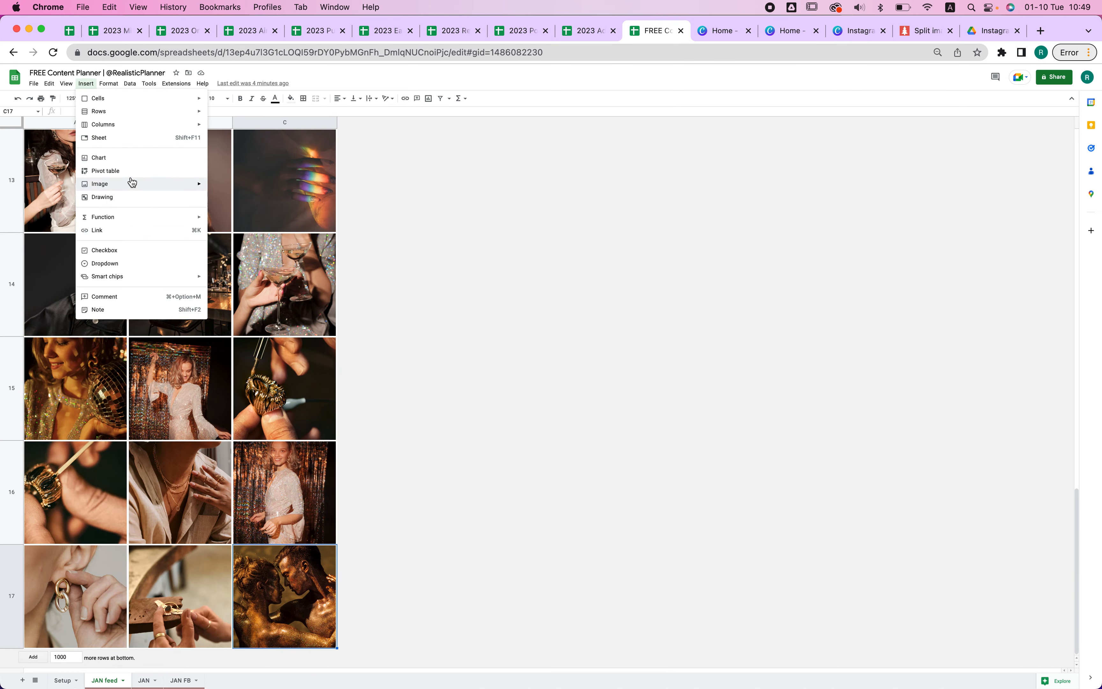
{"action": "mouse_move", "coordinate": [133, 185]}
{"action": "left_click", "coordinate": [249, 187]}
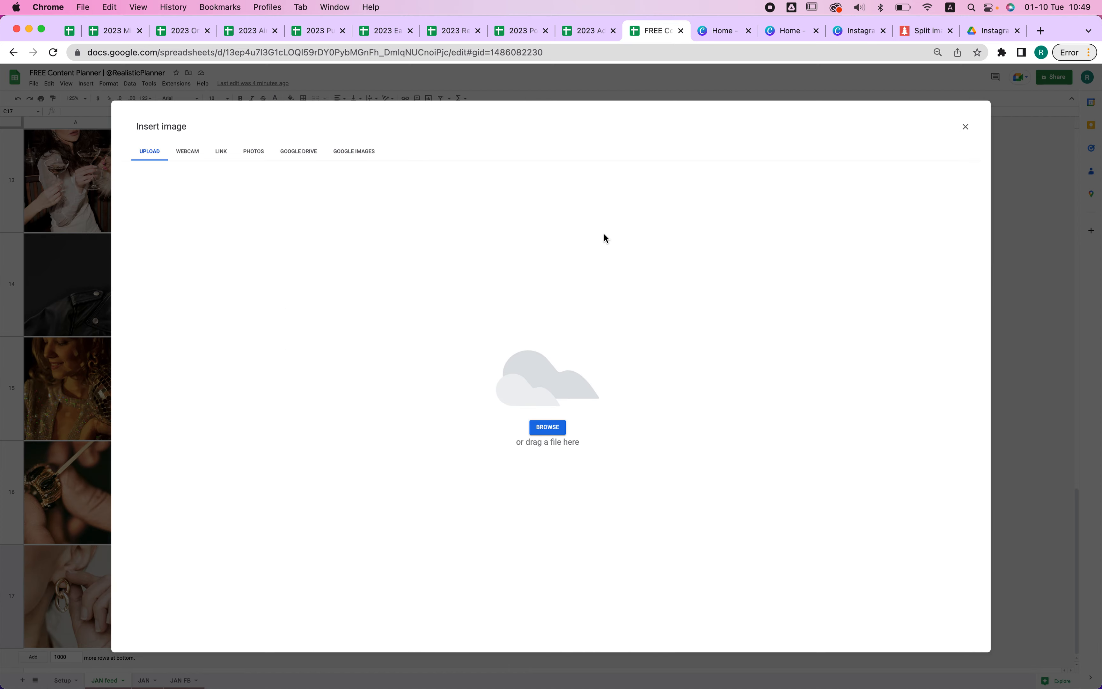
{"action": "left_click", "coordinate": [300, 157]}
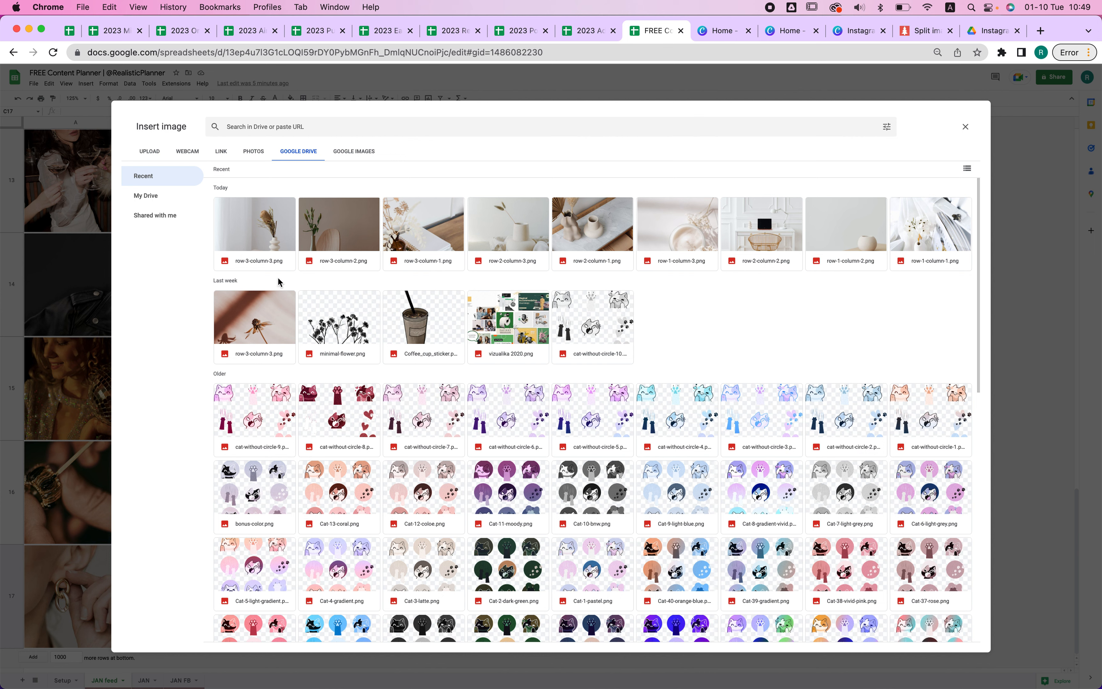
{"action": "left_click", "coordinate": [251, 319]}
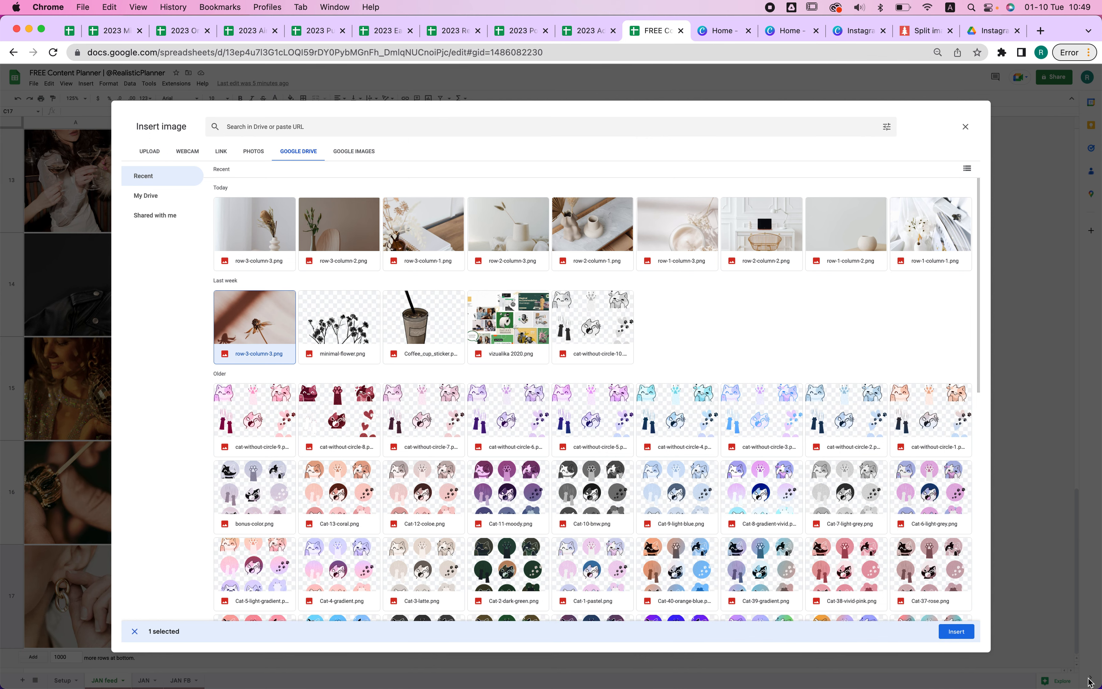
{"action": "left_click", "coordinate": [948, 636]}
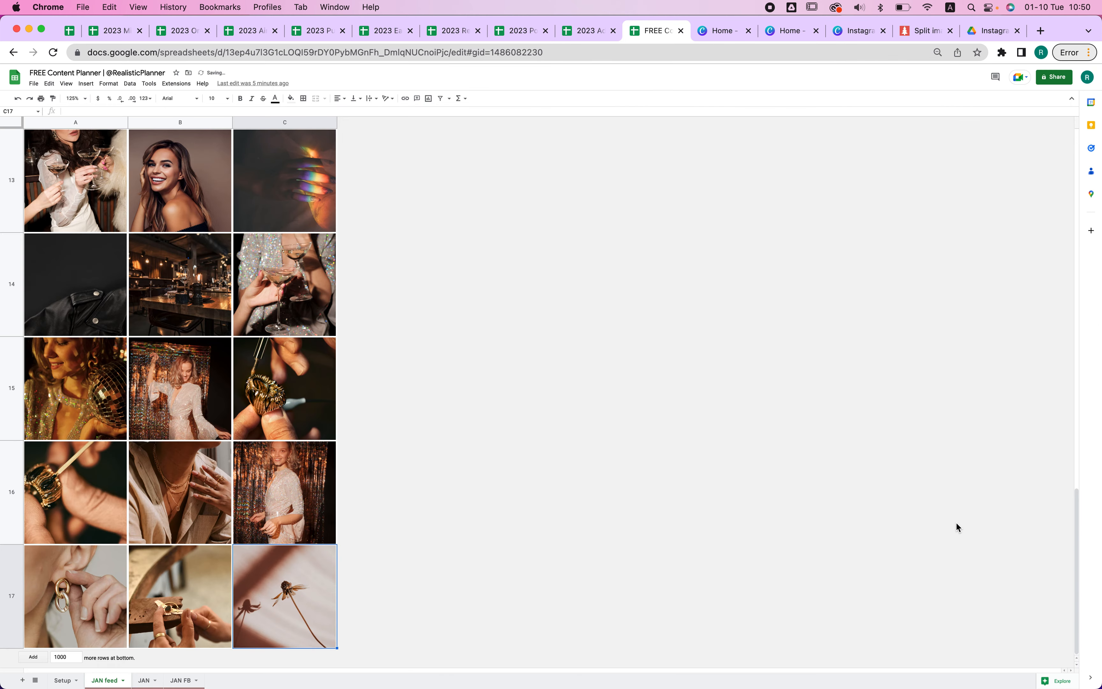
Check the 2/6 image on the JAN and JAN FB sheets, and compare its status options with the Process list in Setup
{"action": "left_click", "coordinate": [144, 679]}
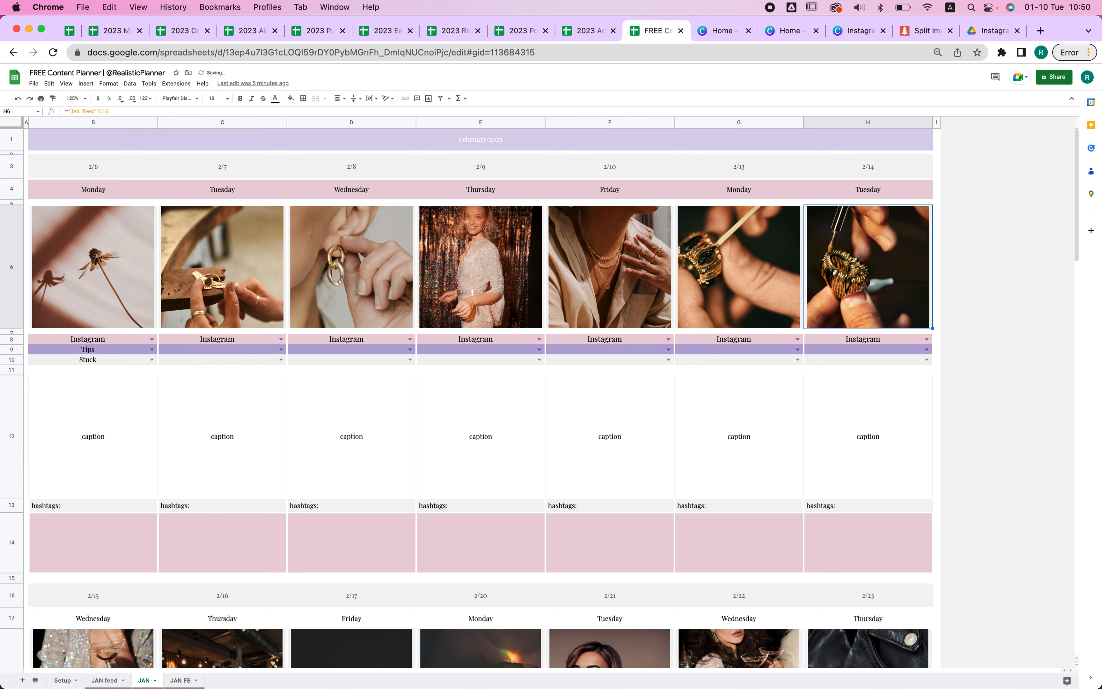
{"action": "left_click", "coordinate": [204, 683]}
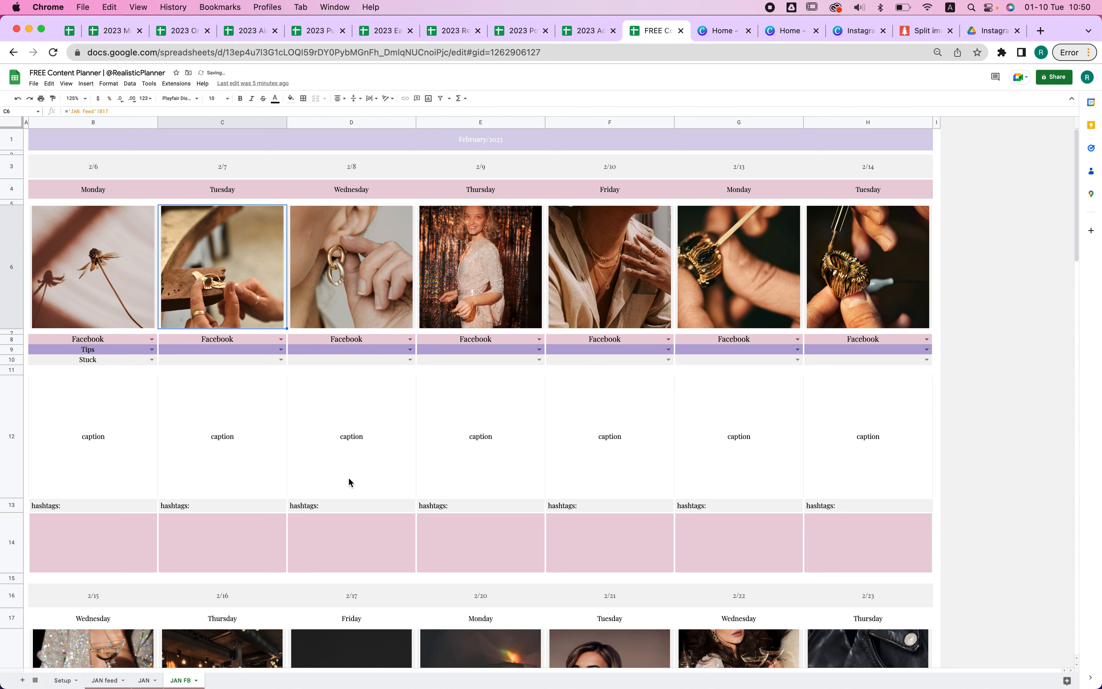
{"action": "left_click", "coordinate": [152, 360]}
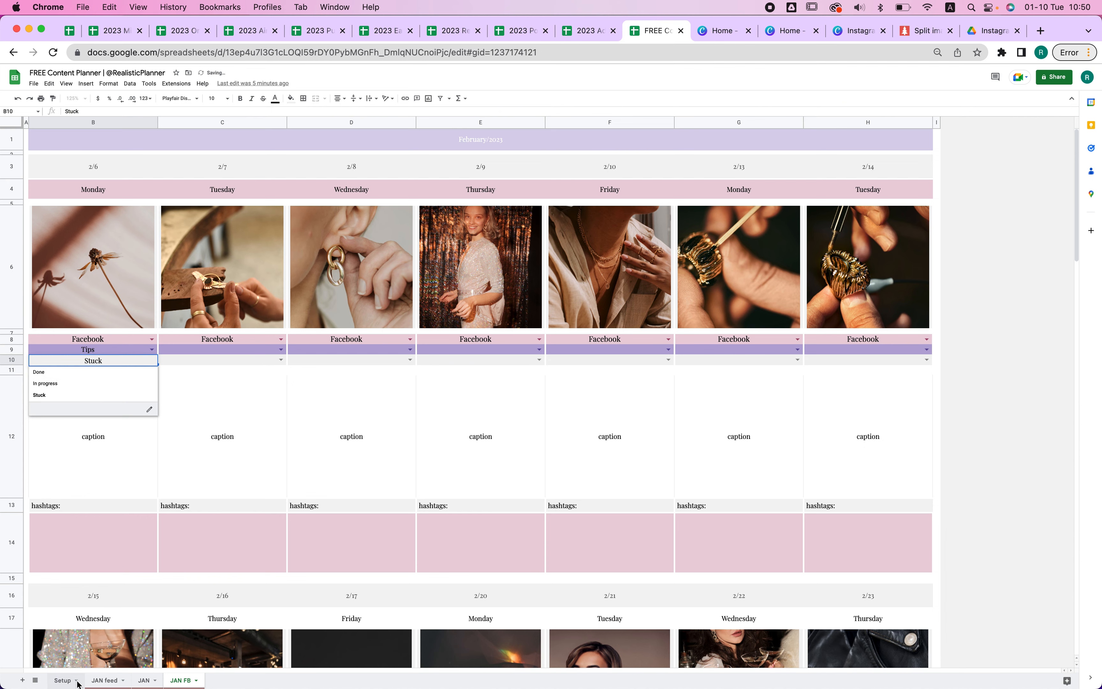
{"action": "left_click", "coordinate": [73, 679]}
{"action": "left_click", "coordinate": [506, 343]}
{"action": "left_click", "coordinate": [490, 378]}
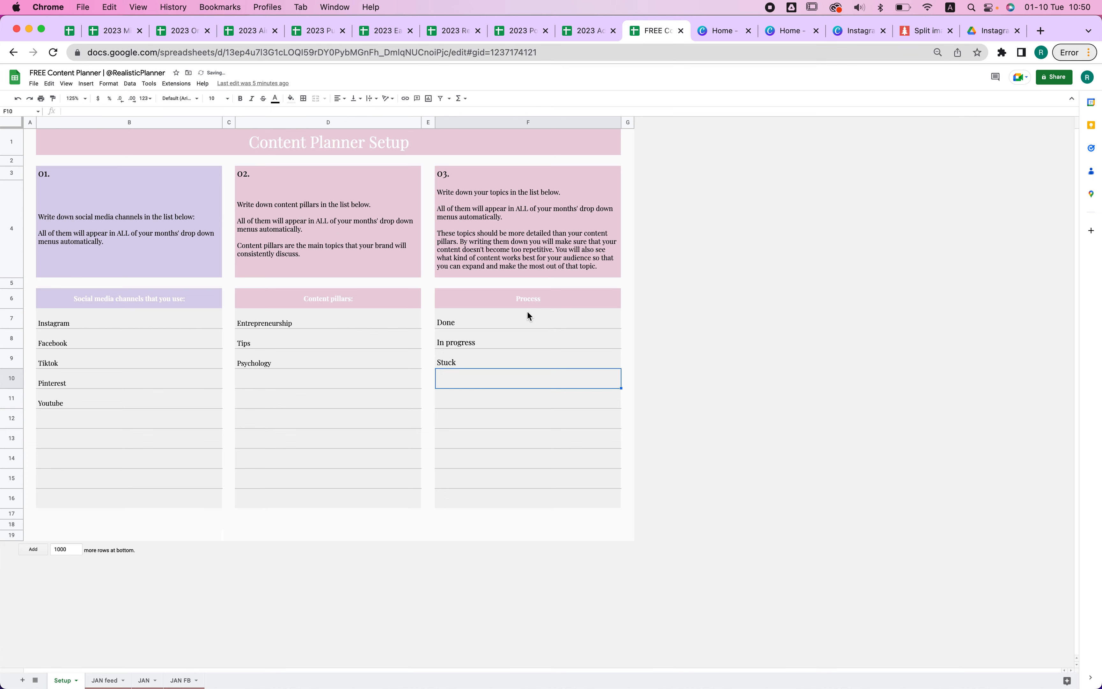
{"action": "left_click", "coordinate": [183, 679]}
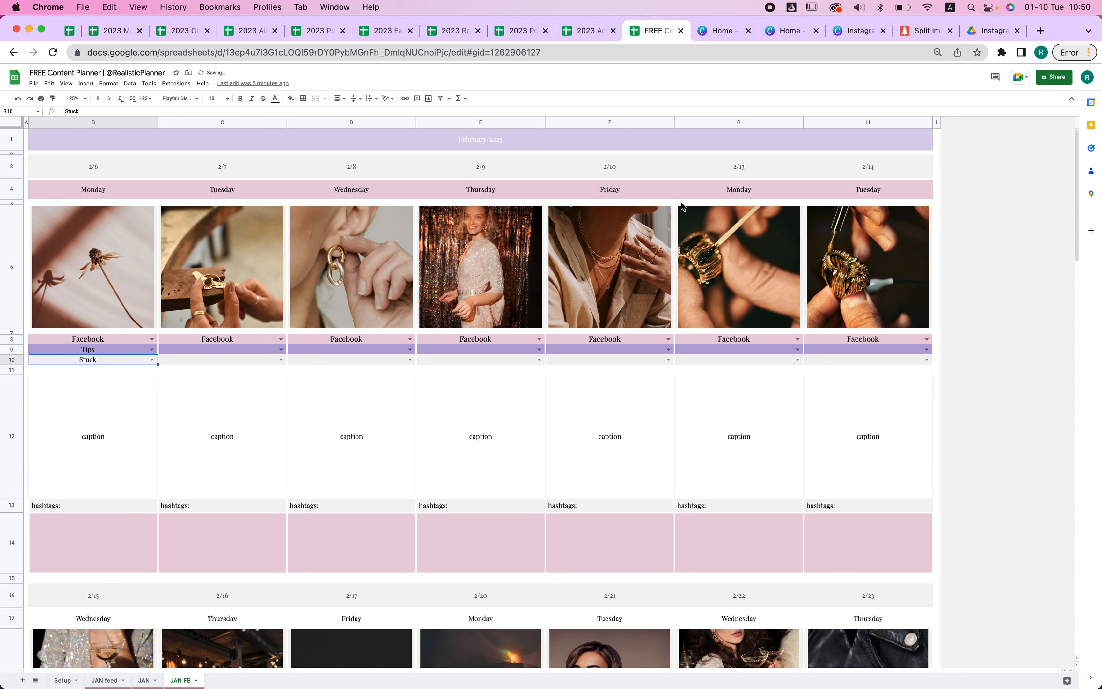
Switch to the untitled planner spreadsheet and create a new blank spreadsheet from it
{"action": "left_click", "coordinate": [73, 31]}
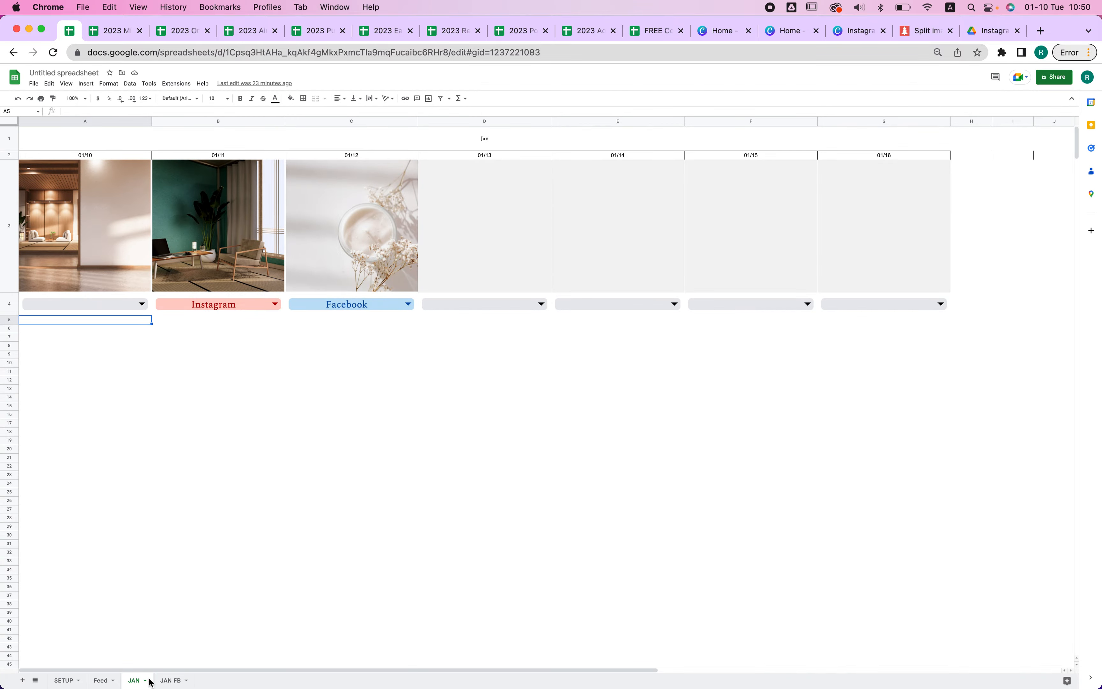
{"action": "left_click", "coordinate": [34, 84]}
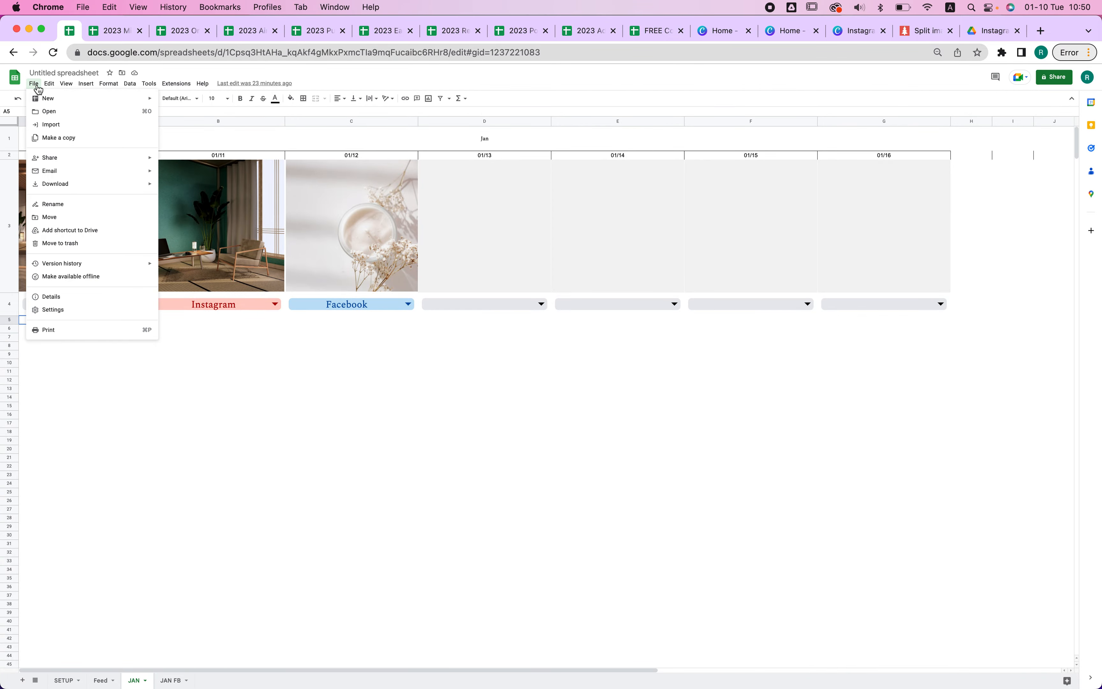
{"action": "mouse_move", "coordinate": [68, 99]}
{"action": "left_click", "coordinate": [226, 99]}
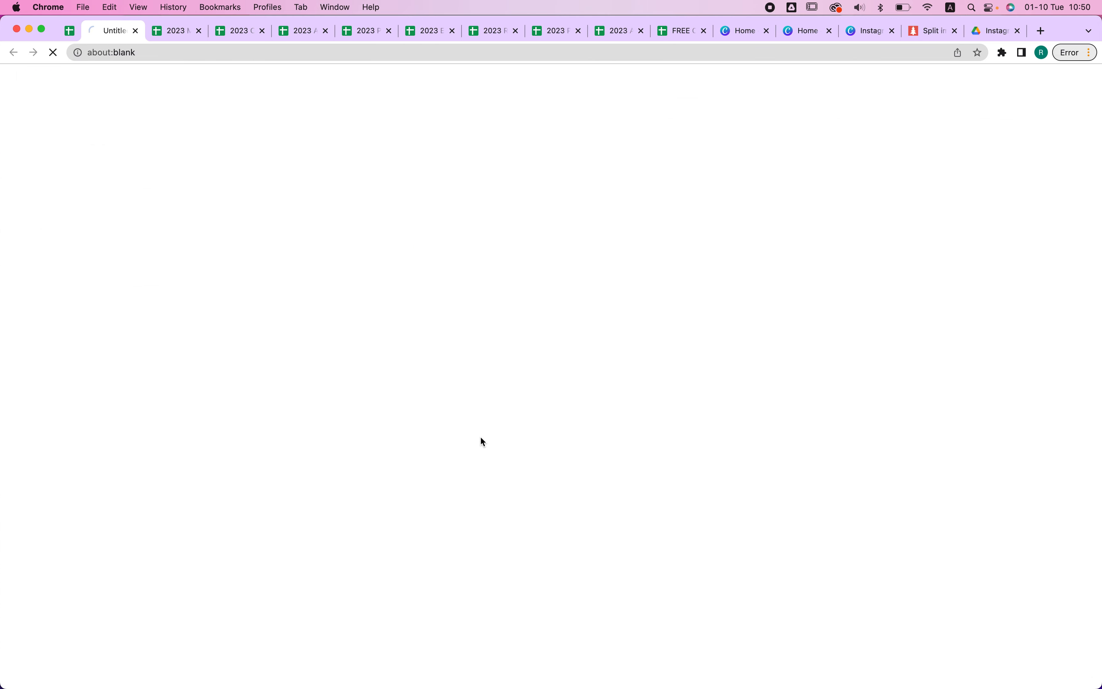
Resize columns A to C and rows 1 to 27 evenly into large, nearly square cells
{"action": "left_click_drag", "start_coordinate": [40, 119], "coordinate": [285, 121]}
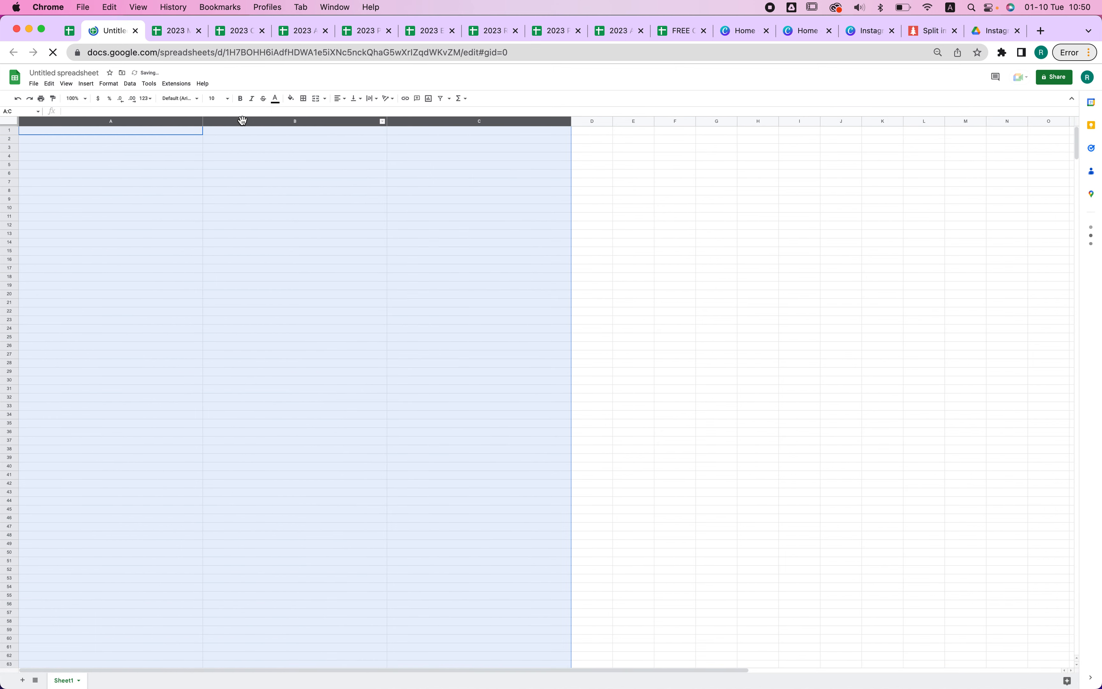
{"action": "left_click_drag", "start_coordinate": [7, 131], "coordinate": [10, 492]}
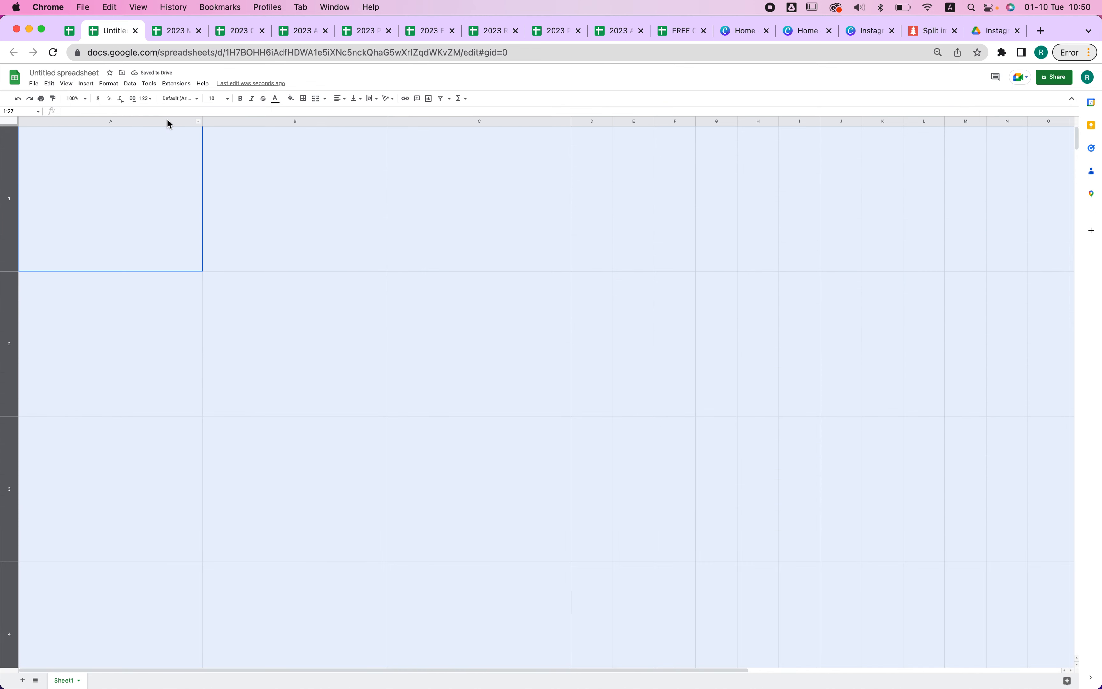
{"action": "left_click_drag", "start_coordinate": [167, 121], "coordinate": [523, 119]}
Delete columns D through Z so the sheet keeps only three columns
{"action": "left_click", "coordinate": [451, 122]}
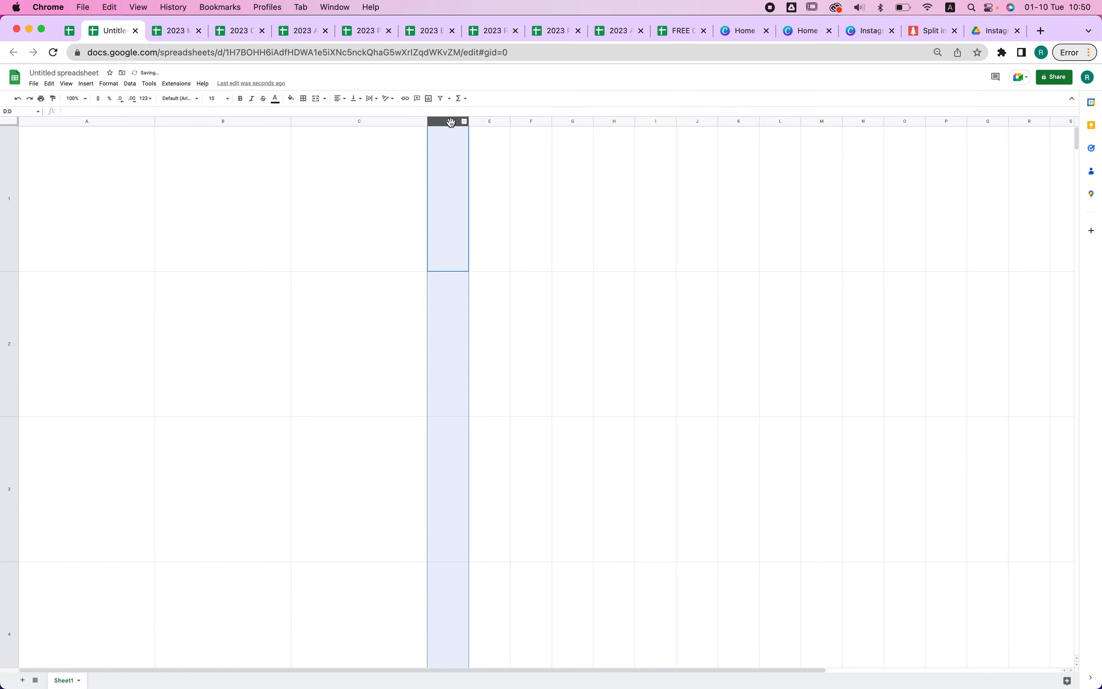
{"action": "scroll", "coordinate": [795, 179], "scroll_direction": "right", "scroll_amount": 5}
{"action": "left_click", "coordinate": [970, 124], "text": "shift"}
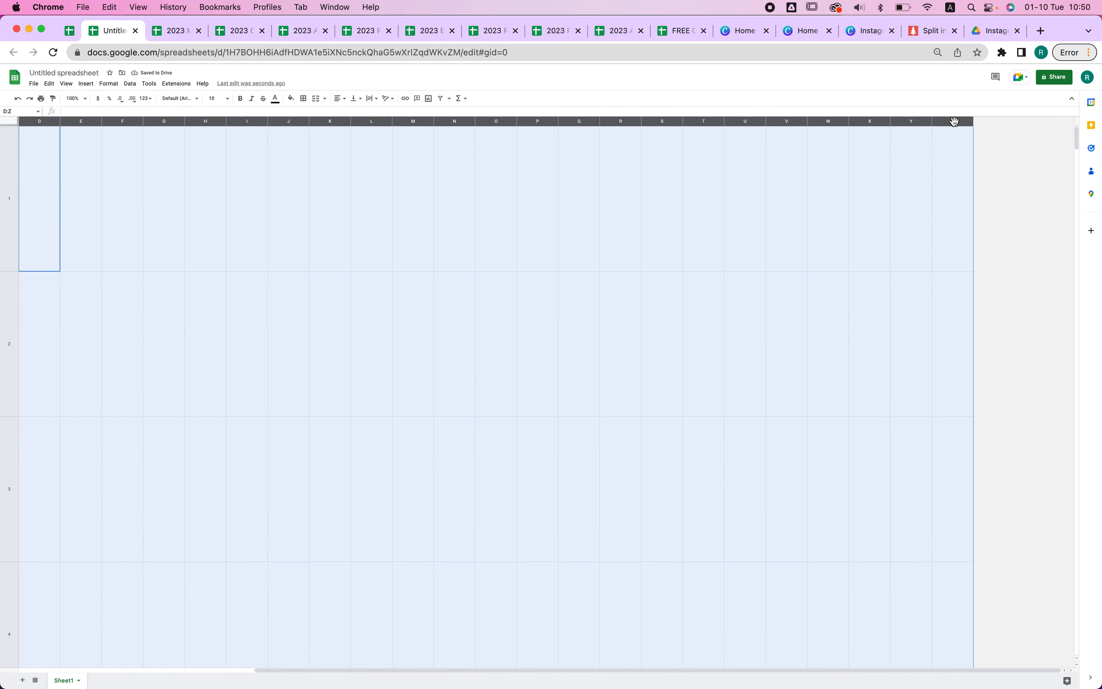
{"action": "right_click", "coordinate": [971, 124]}
{"action": "left_click", "coordinate": [1002, 217]}
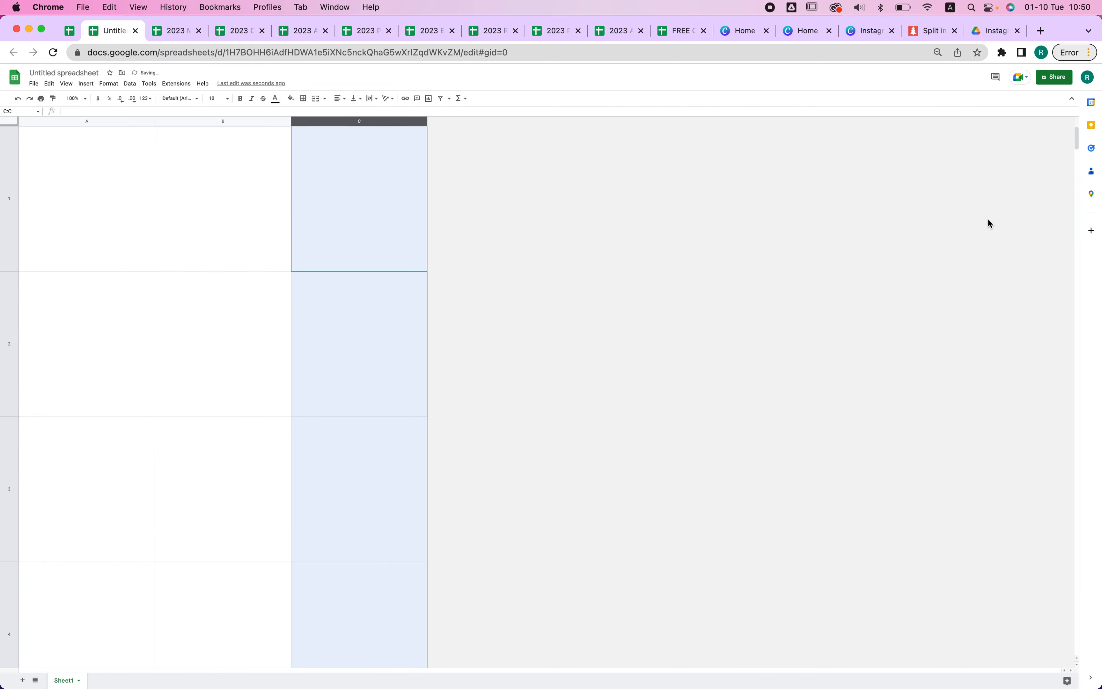
Insert last week's row-3-column-3.png from Google Drive as an in-cell image in A1
{"action": "left_click", "coordinate": [120, 196]}
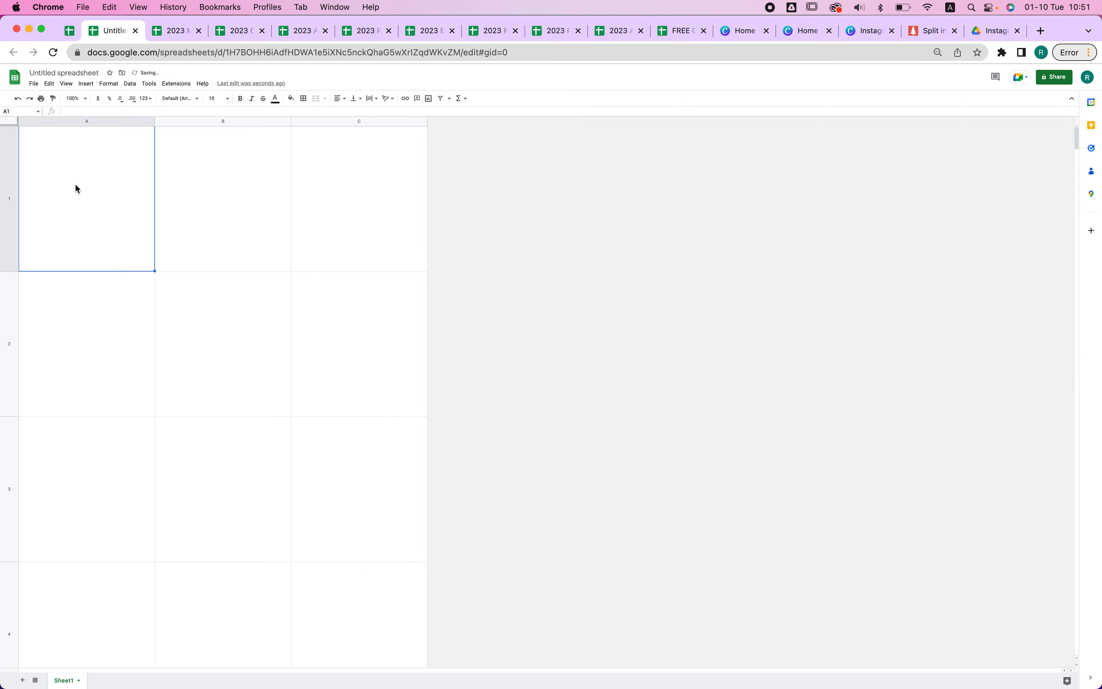
{"action": "left_click", "coordinate": [86, 84]}
{"action": "mouse_move", "coordinate": [131, 220]}
{"action": "mouse_move", "coordinate": [123, 185]}
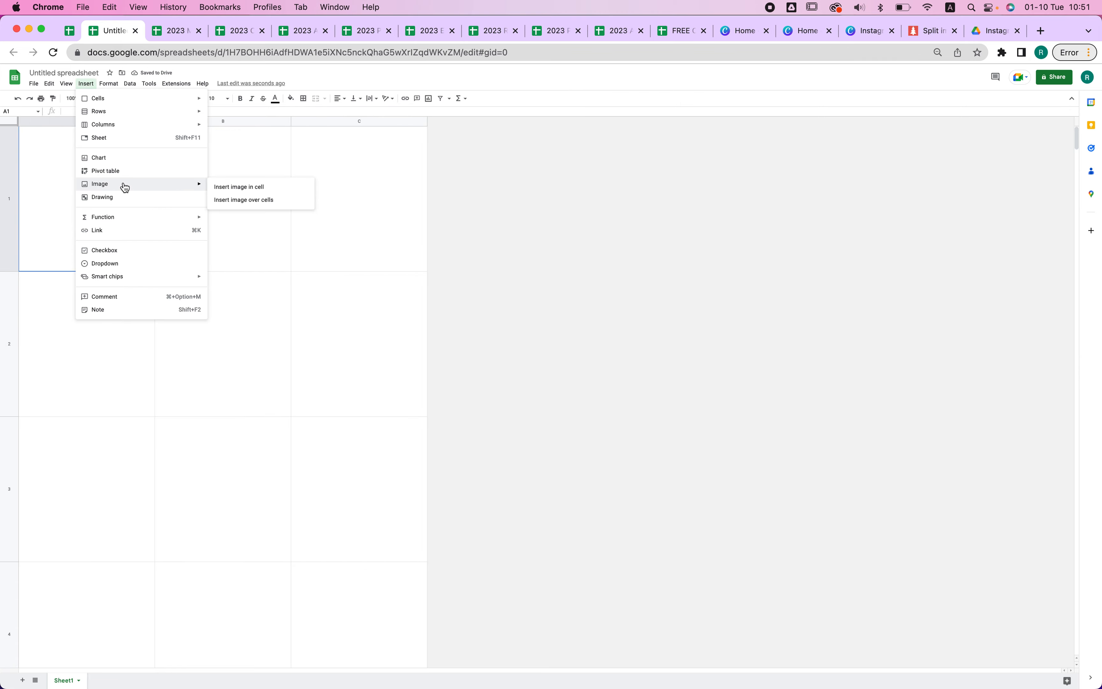
{"action": "left_click", "coordinate": [261, 191]}
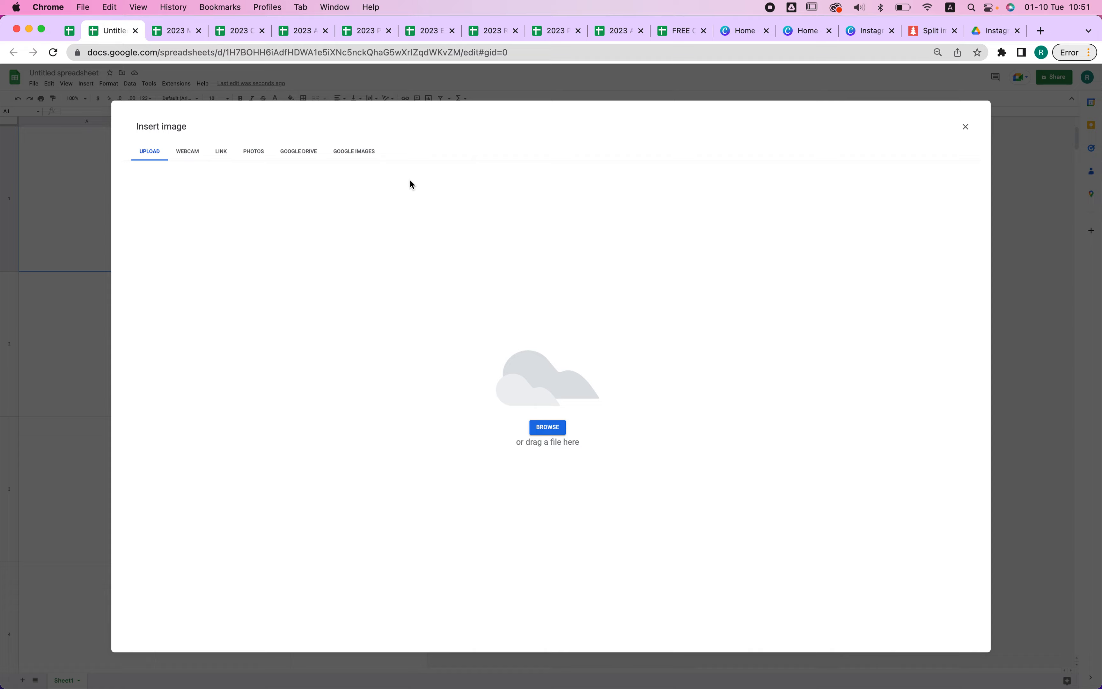
{"action": "left_click", "coordinate": [297, 151]}
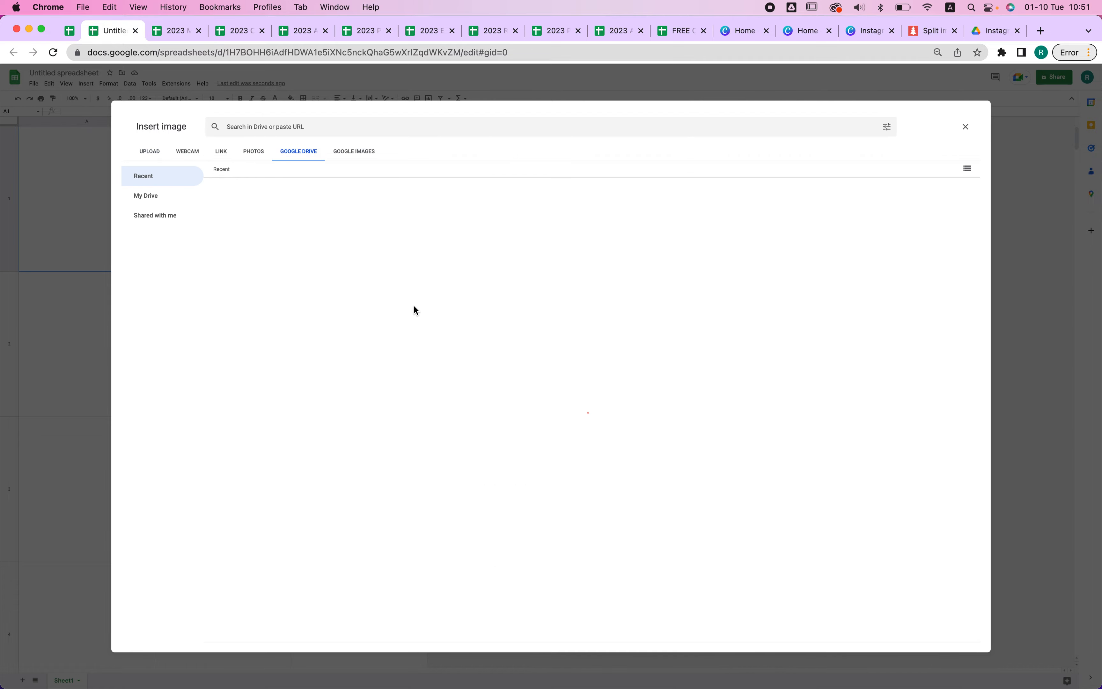
{"action": "left_click", "coordinate": [269, 318]}
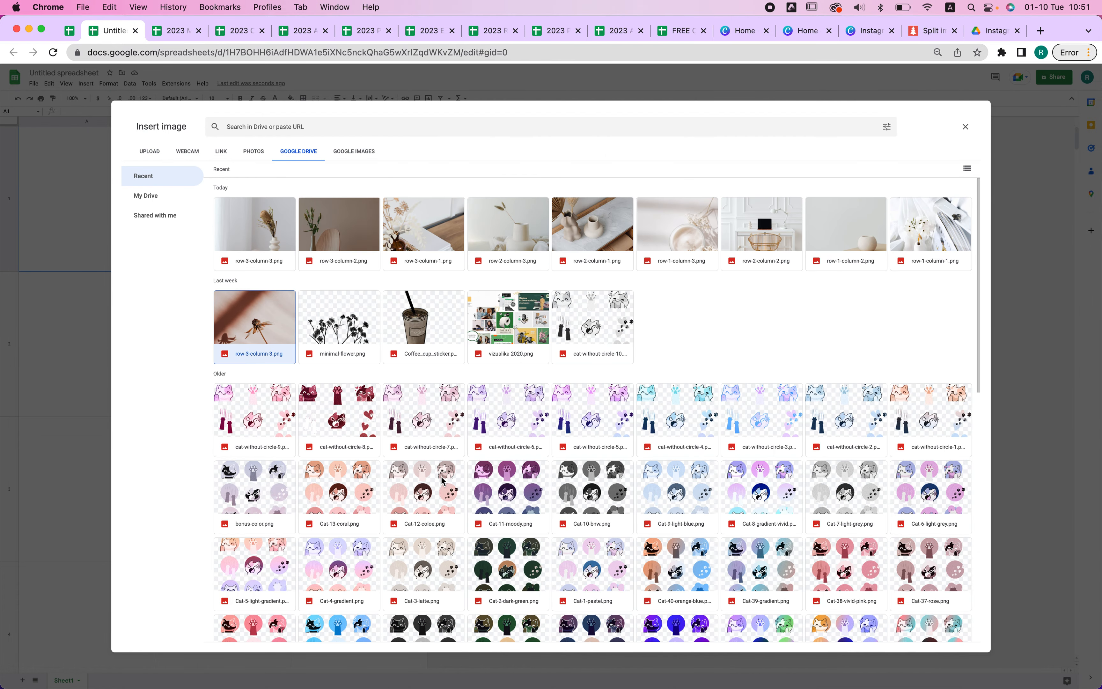
{"action": "left_click", "coordinate": [956, 633]}
Insert row-1-column-1.png from Google Drive as an in-cell image in B1
{"action": "left_click", "coordinate": [239, 228]}
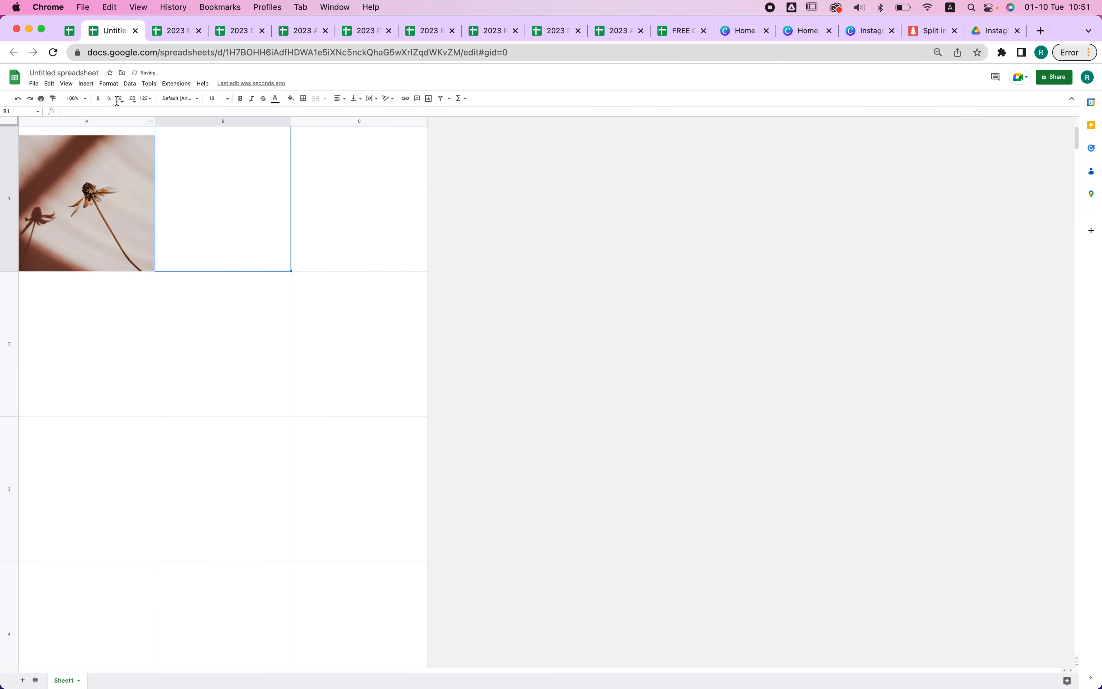
{"action": "left_click", "coordinate": [86, 84]}
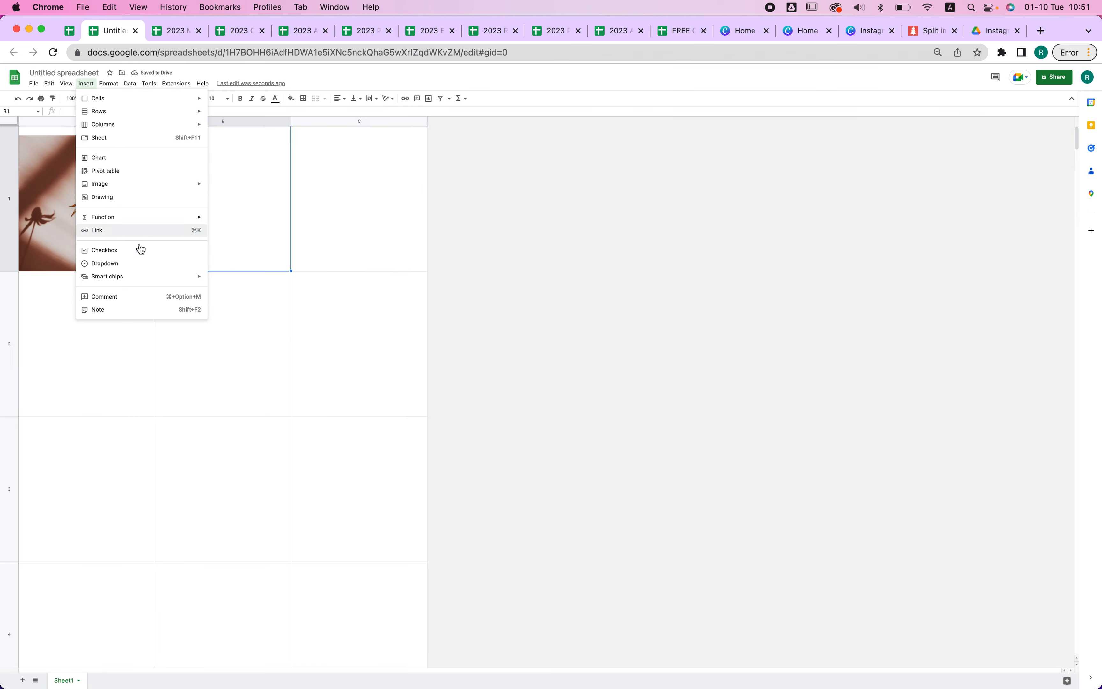
{"action": "mouse_move", "coordinate": [128, 185]}
{"action": "left_click", "coordinate": [253, 187]}
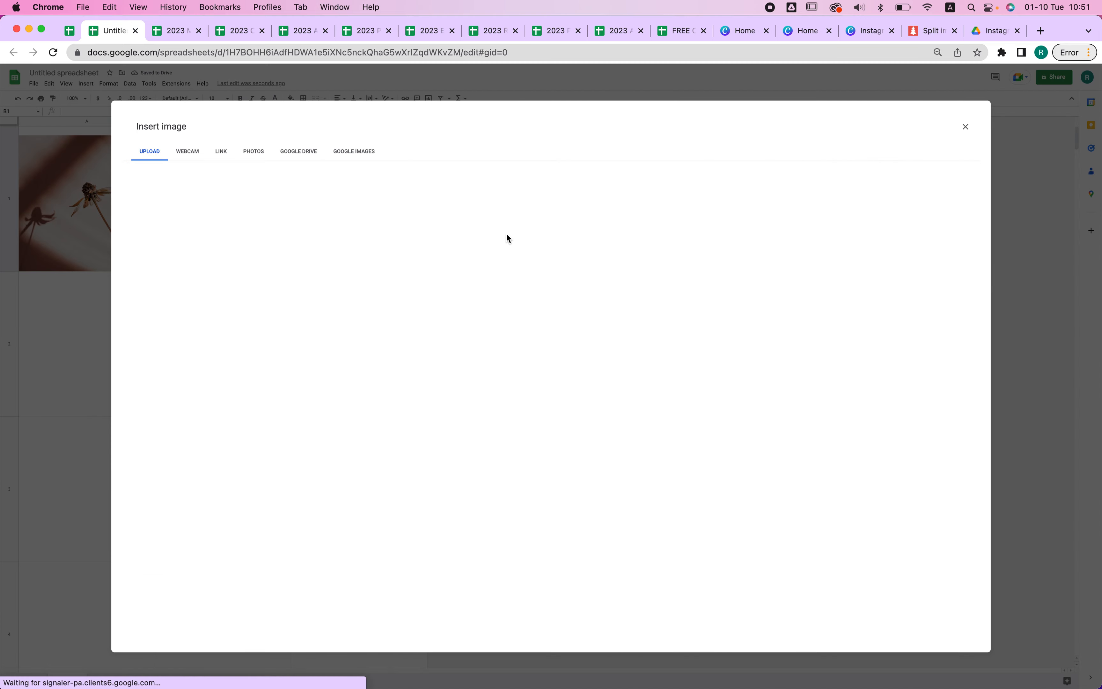
{"action": "left_click", "coordinate": [299, 151]}
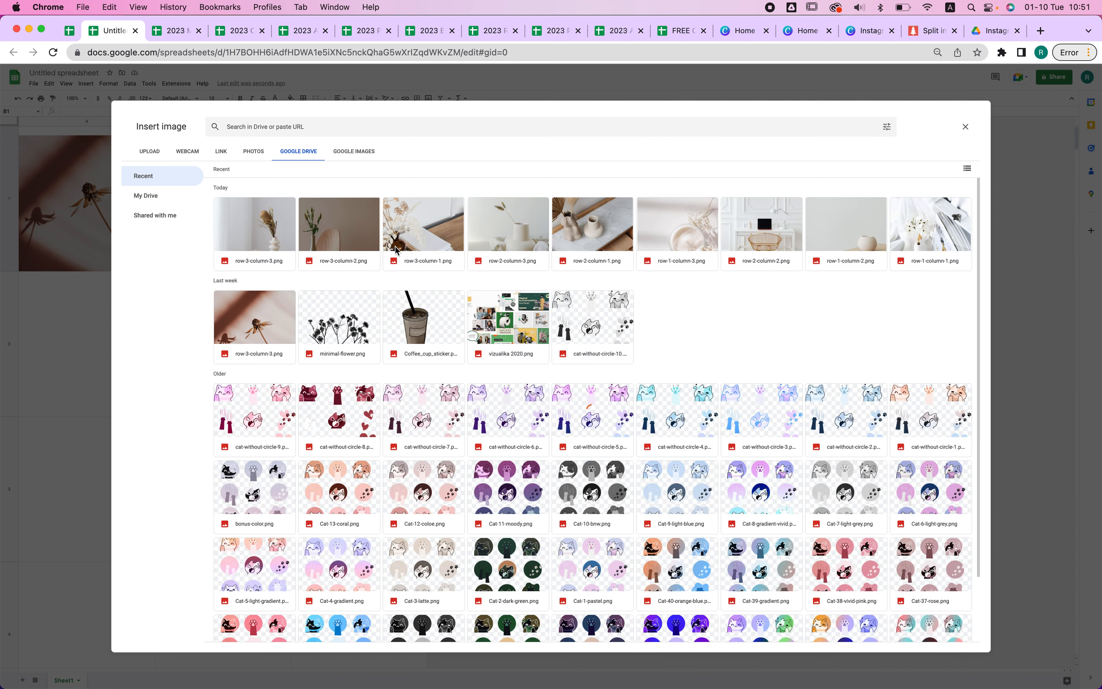
{"action": "left_click", "coordinate": [939, 237]}
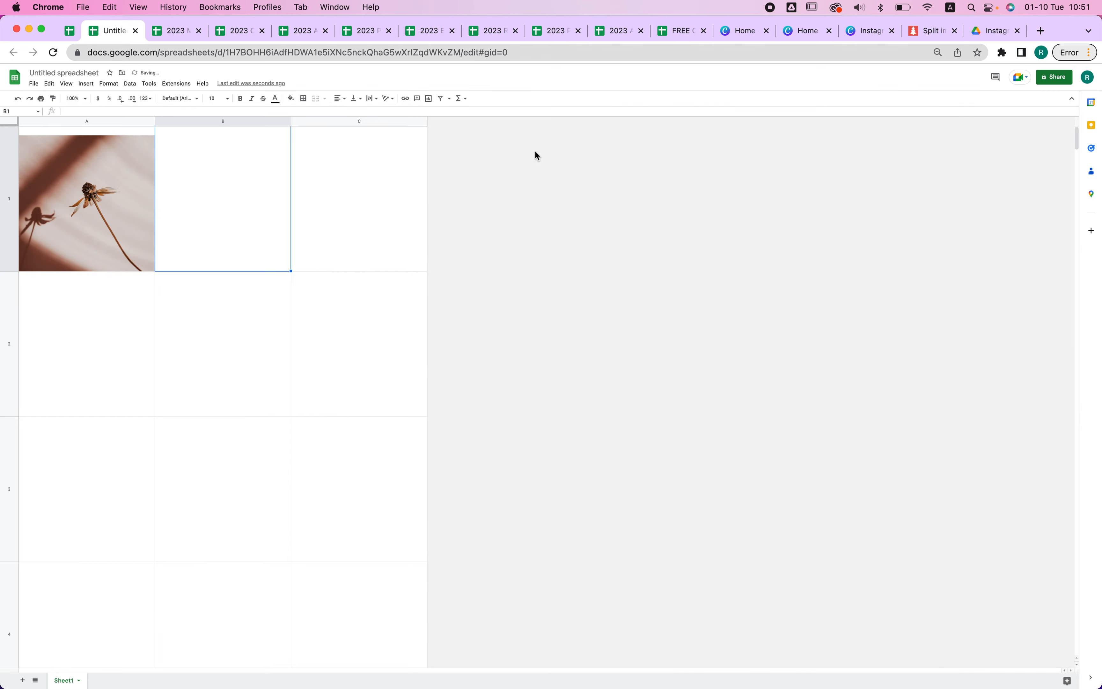
Insert row-1-column-2.png from Google Drive as an in-cell image in C1
{"action": "left_click", "coordinate": [353, 238]}
{"action": "left_click", "coordinate": [86, 83]}
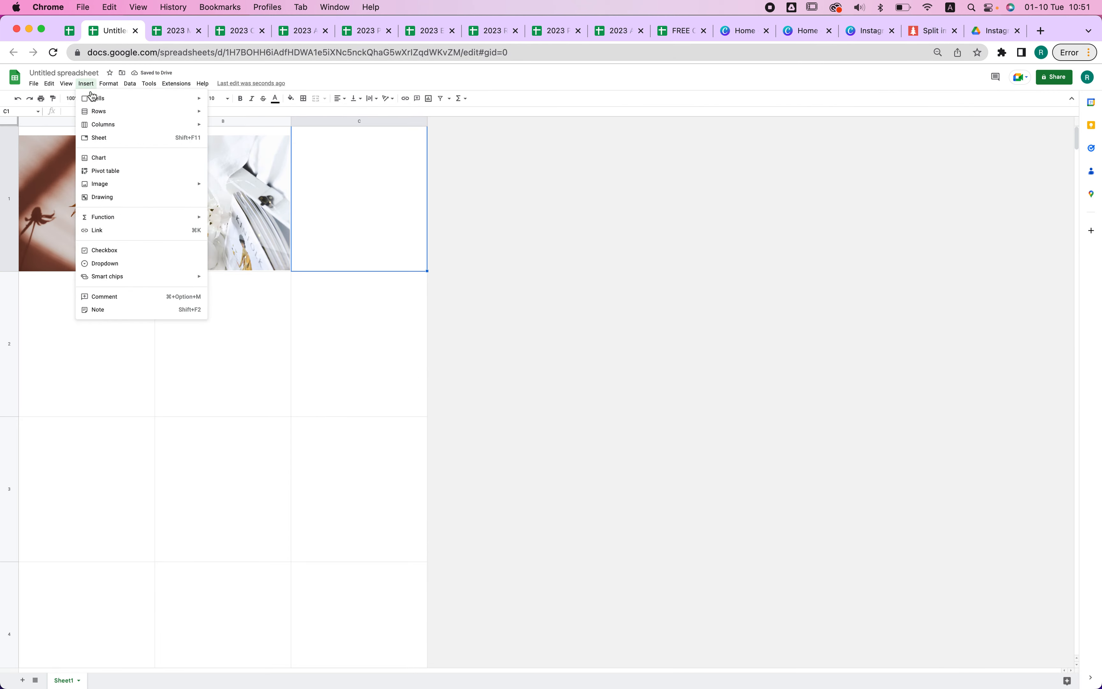
{"action": "mouse_move", "coordinate": [119, 184]}
{"action": "left_click", "coordinate": [277, 187]}
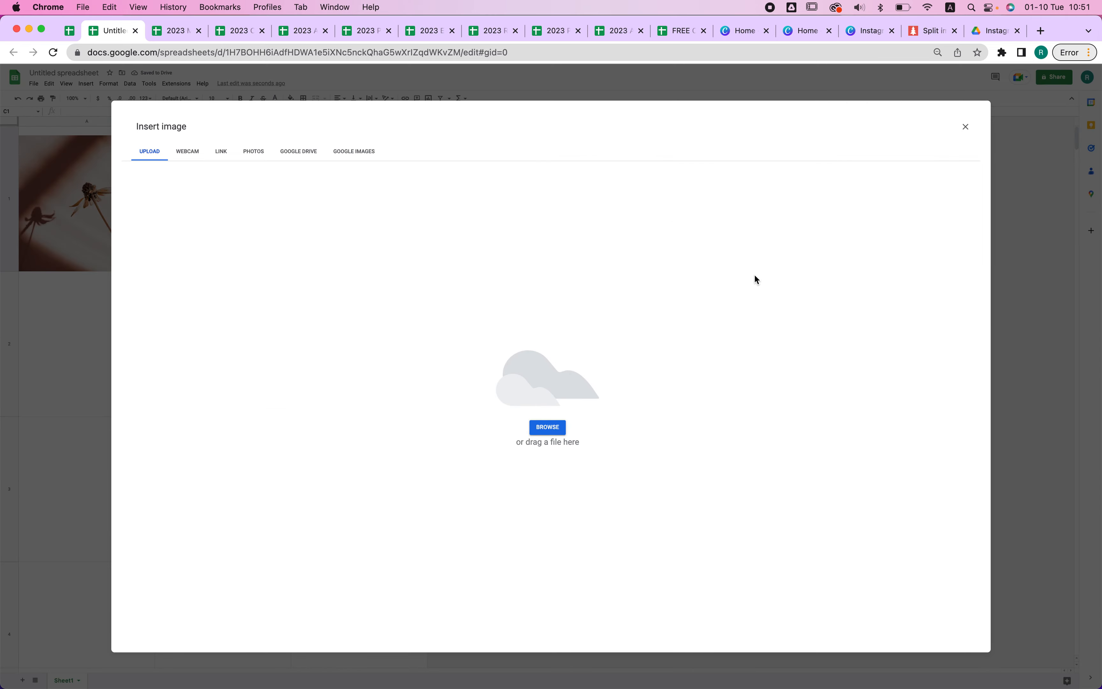
{"action": "left_click", "coordinate": [301, 151]}
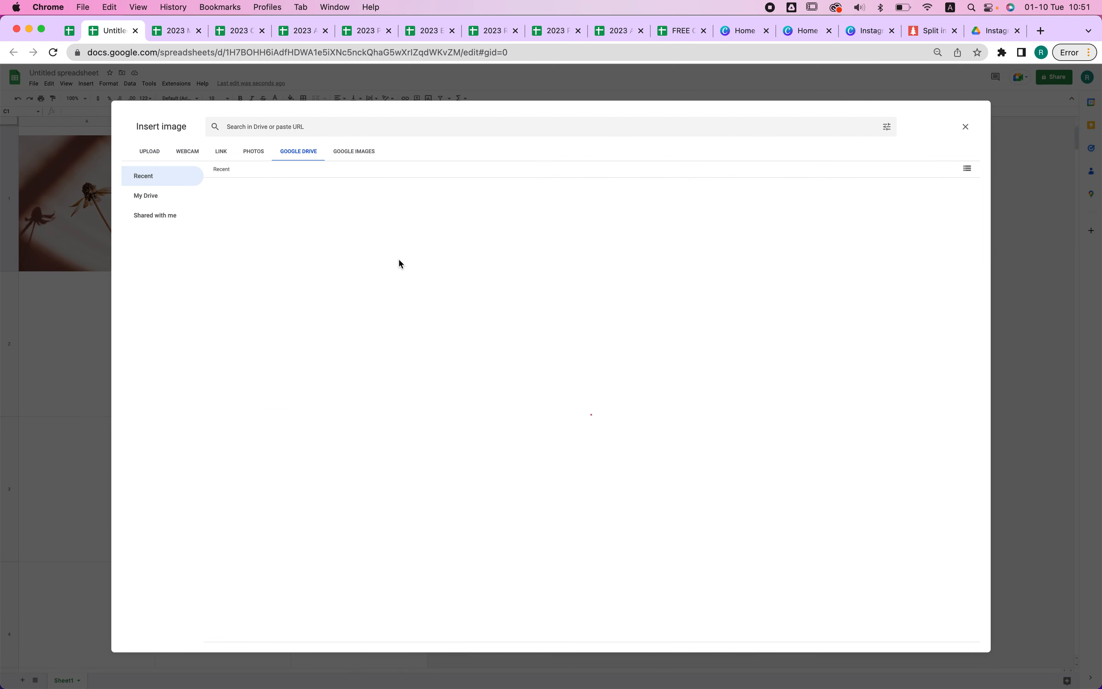
{"action": "left_click", "coordinate": [862, 227]}
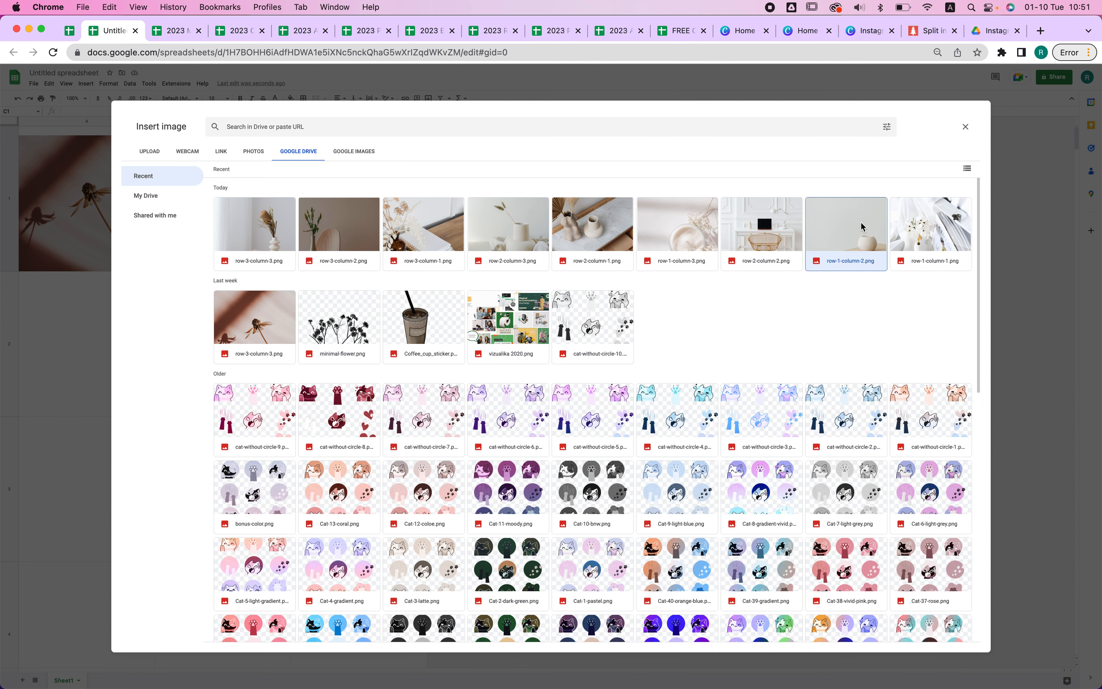
{"action": "double_click", "coordinate": [861, 224]}
Reduce the height of rows 1 to 18 slightly so the cells fit the square images
{"action": "left_click_drag", "start_coordinate": [7, 142], "coordinate": [2, 629]}
{"action": "scroll", "coordinate": [101, 292], "scroll_direction": "up", "scroll_amount": 15}
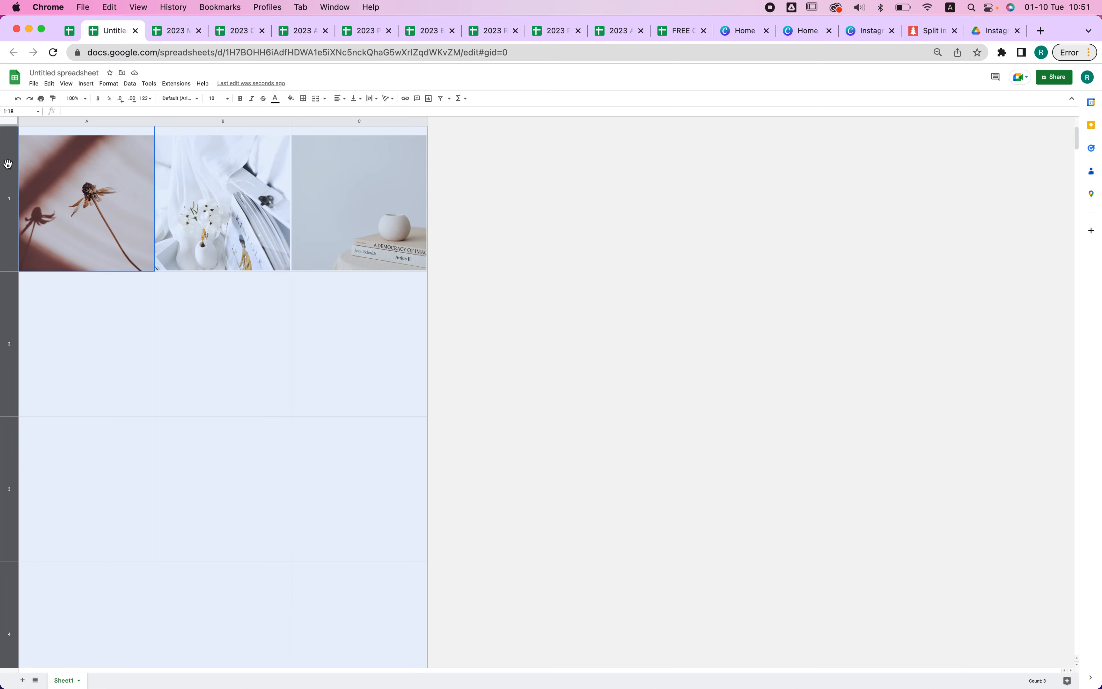
{"action": "left_click_drag", "start_coordinate": [7, 269], "coordinate": [7, 260]}
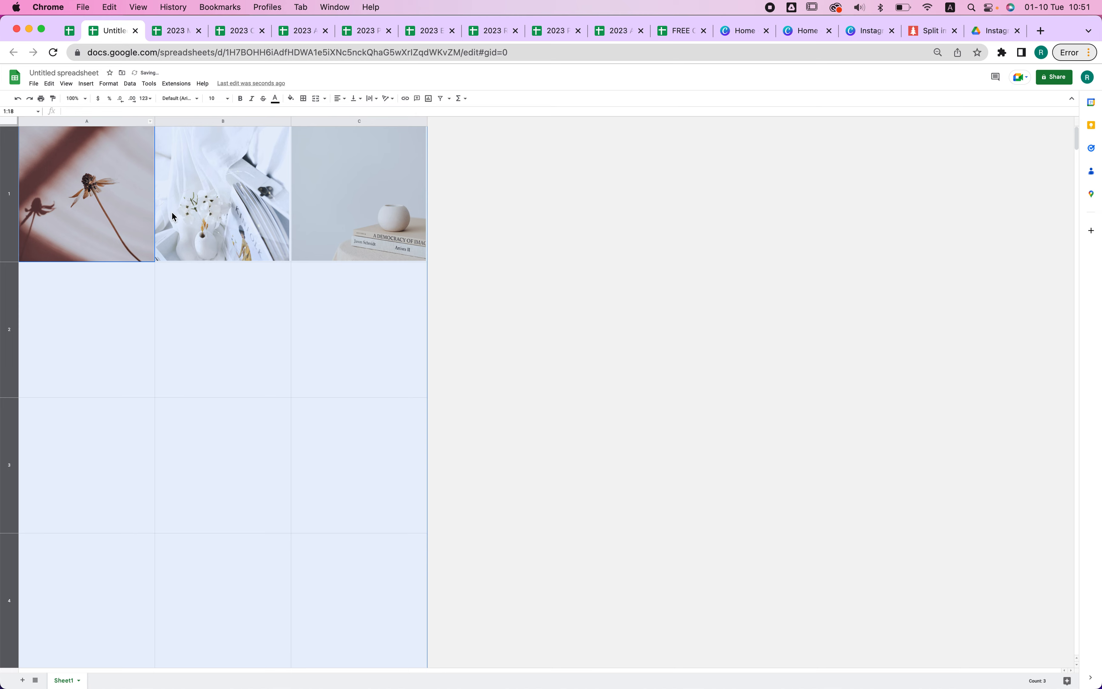
{"action": "left_click", "coordinate": [422, 225]}
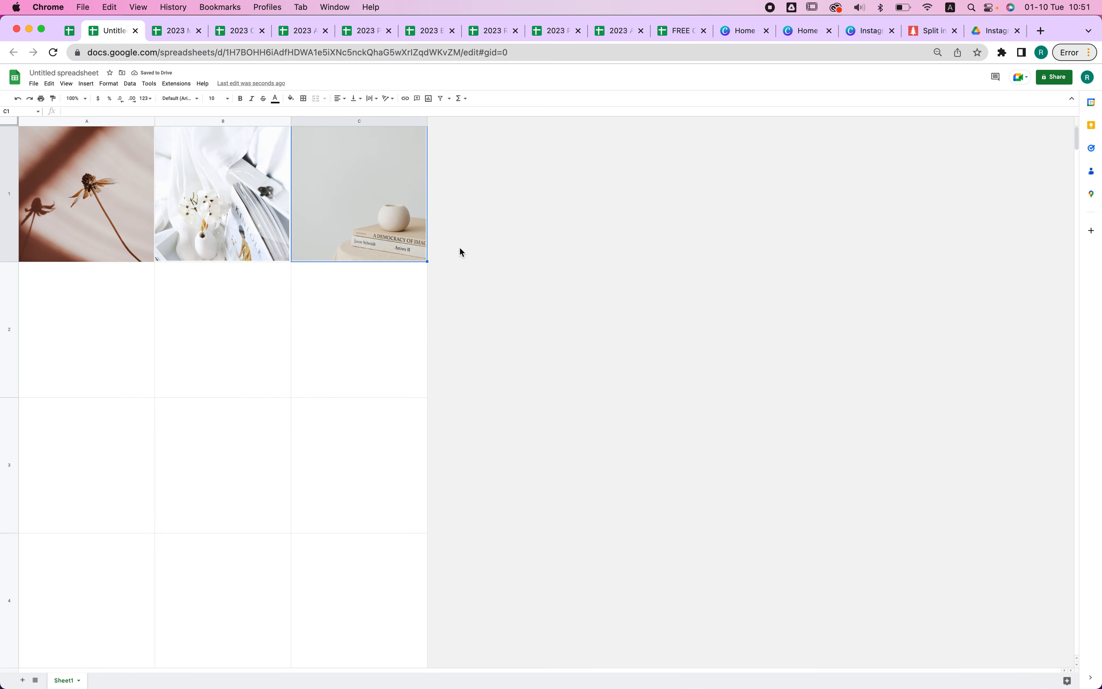
Insert one row above the image row and merge its cells A1:C1
{"action": "left_click", "coordinate": [7, 139]}
{"action": "right_click", "coordinate": [9, 138]}
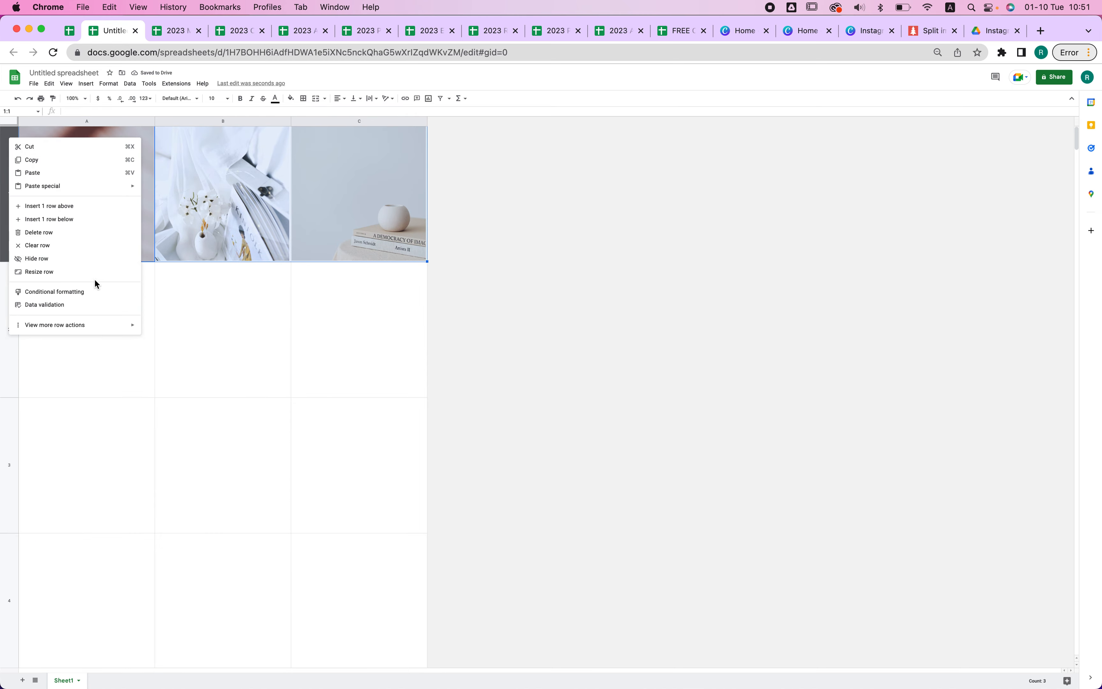
{"action": "left_click", "coordinate": [58, 207]}
{"action": "left_click_drag", "start_coordinate": [89, 153], "coordinate": [315, 146]}
{"action": "left_click", "coordinate": [319, 102]}
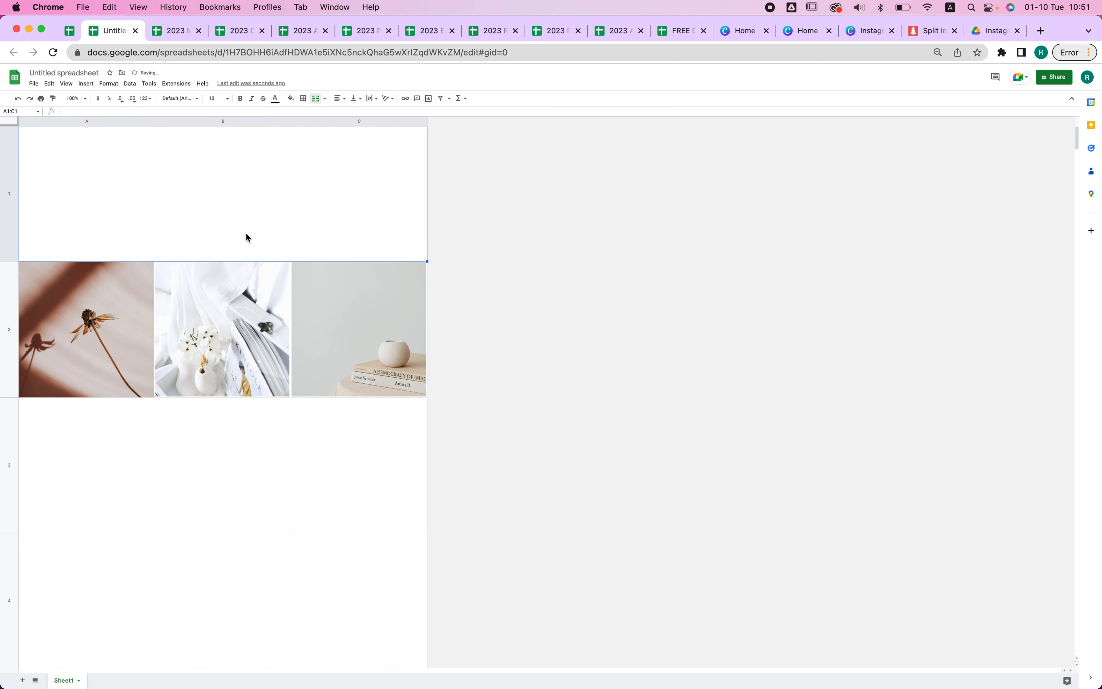
Enter "January" in the merged cell and set its font to Spectral, size 12
{"action": "type", "text": "Januar"}
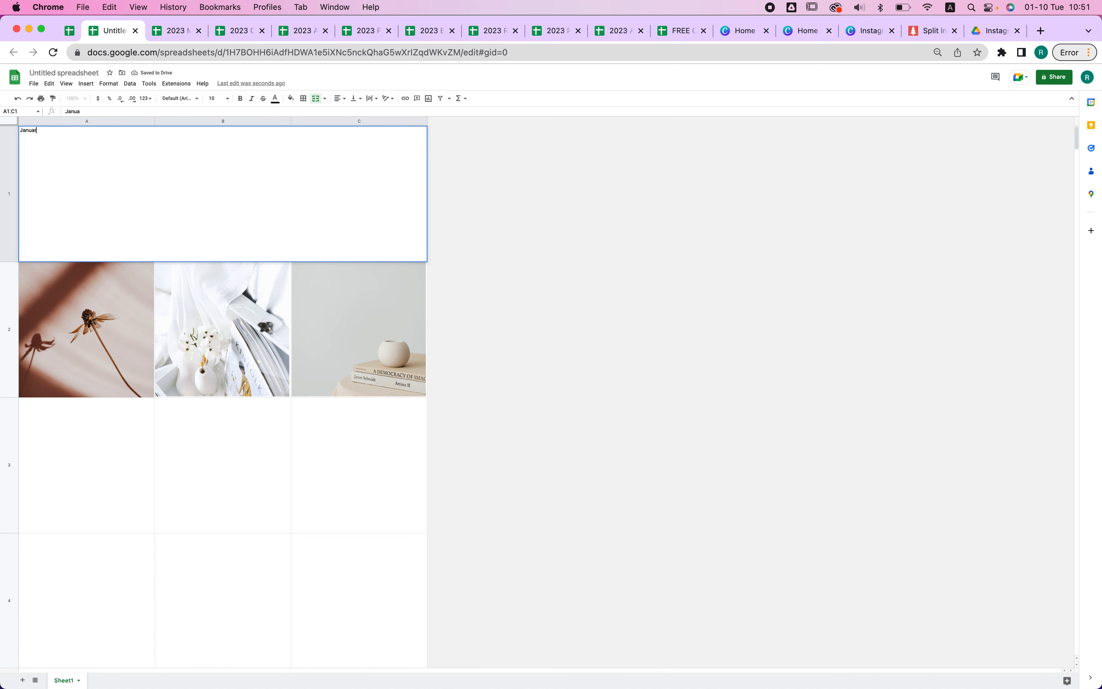
{"action": "type", "text": "y"}
{"action": "key", "text": "Return"}
{"action": "left_click", "coordinate": [261, 159]}
{"action": "left_click", "coordinate": [180, 98]}
{"action": "left_click", "coordinate": [193, 178]}
{"action": "left_click", "coordinate": [226, 99]}
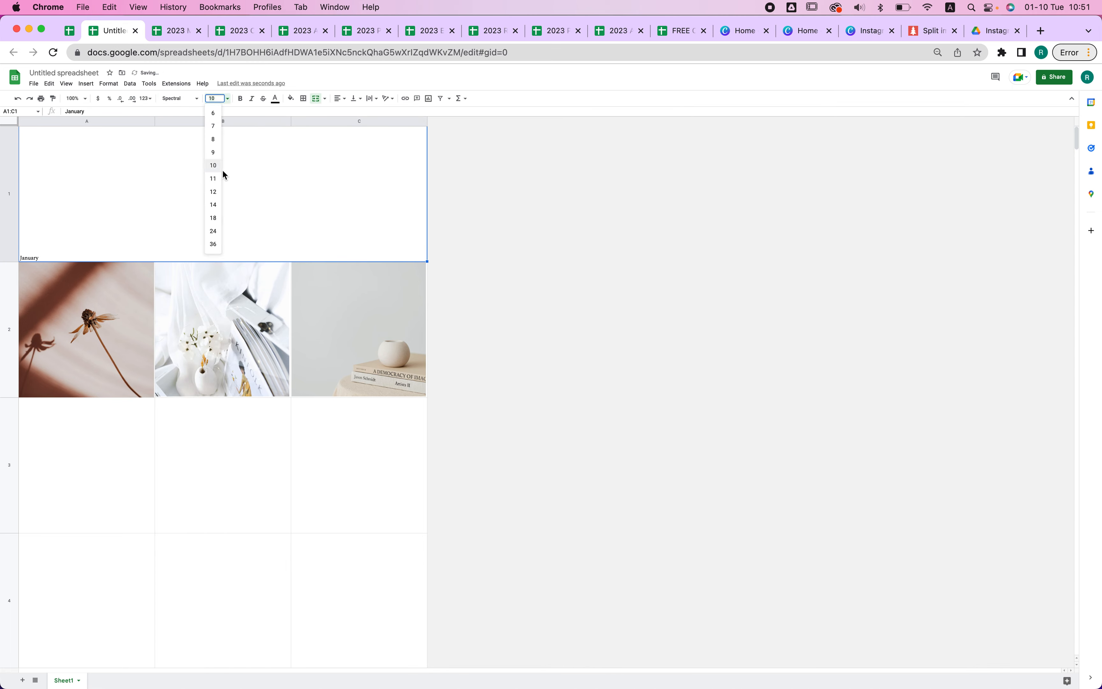
{"action": "left_click", "coordinate": [214, 192]}
Centre the January heading horizontally and vertically, and shrink row 1 to a shallow header row
{"action": "left_click", "coordinate": [340, 99]}
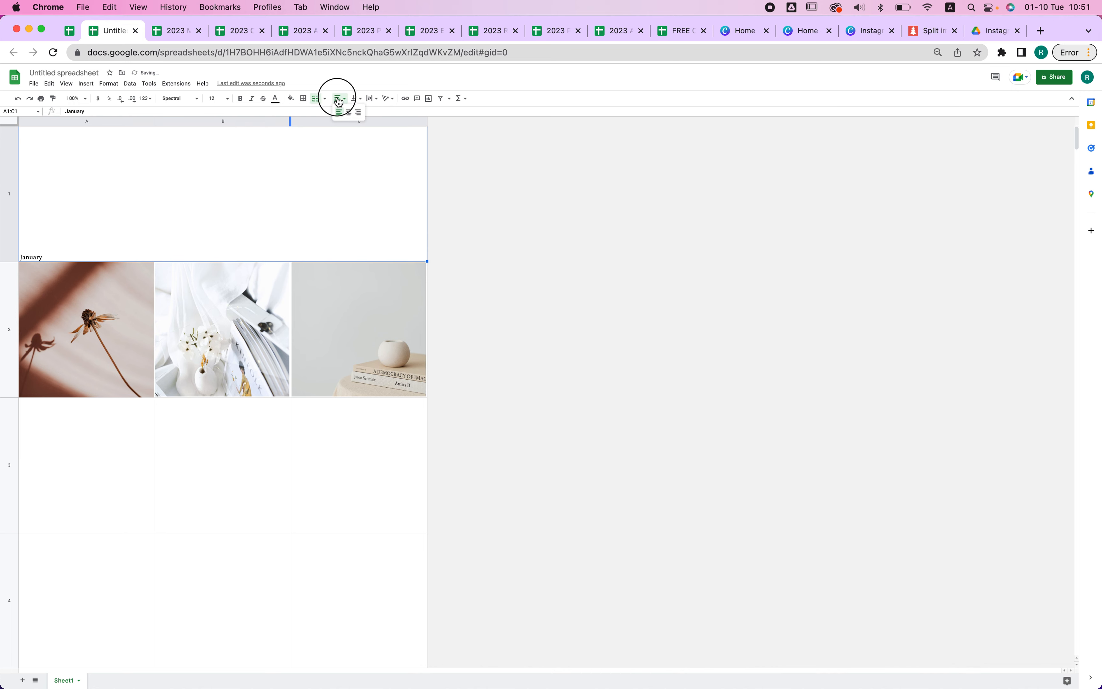
{"action": "left_click", "coordinate": [353, 111]}
{"action": "left_click", "coordinate": [356, 99]}
{"action": "left_click", "coordinate": [357, 112]}
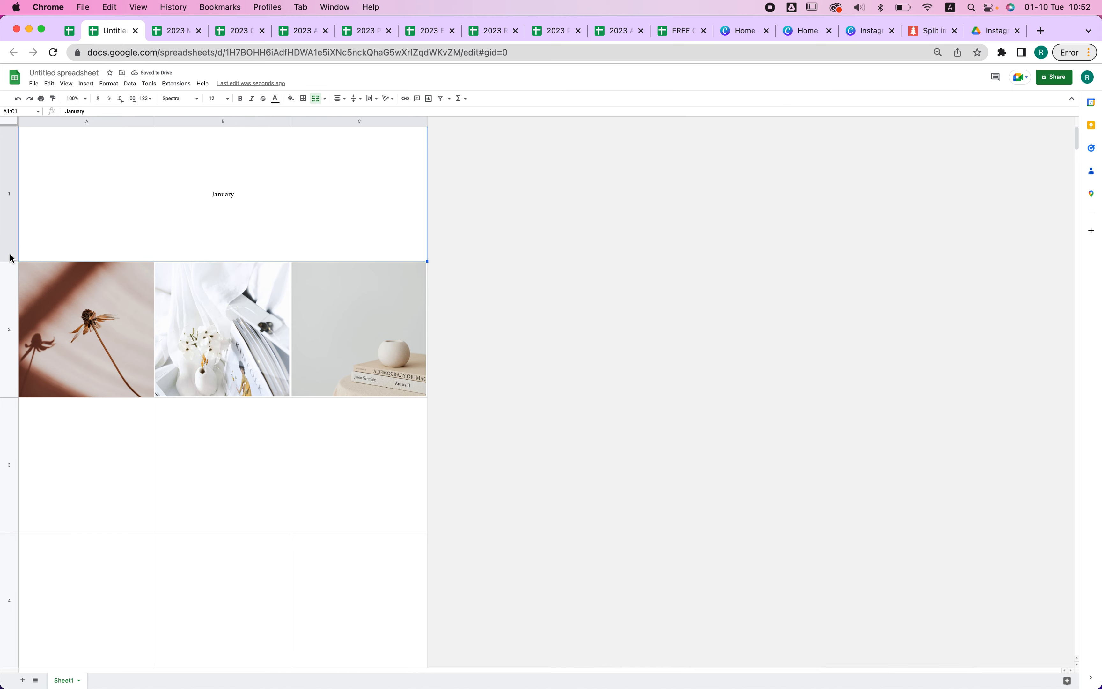
{"action": "left_click_drag", "start_coordinate": [7, 262], "coordinate": [10, 168]}
{"action": "left_click", "coordinate": [657, 330]}
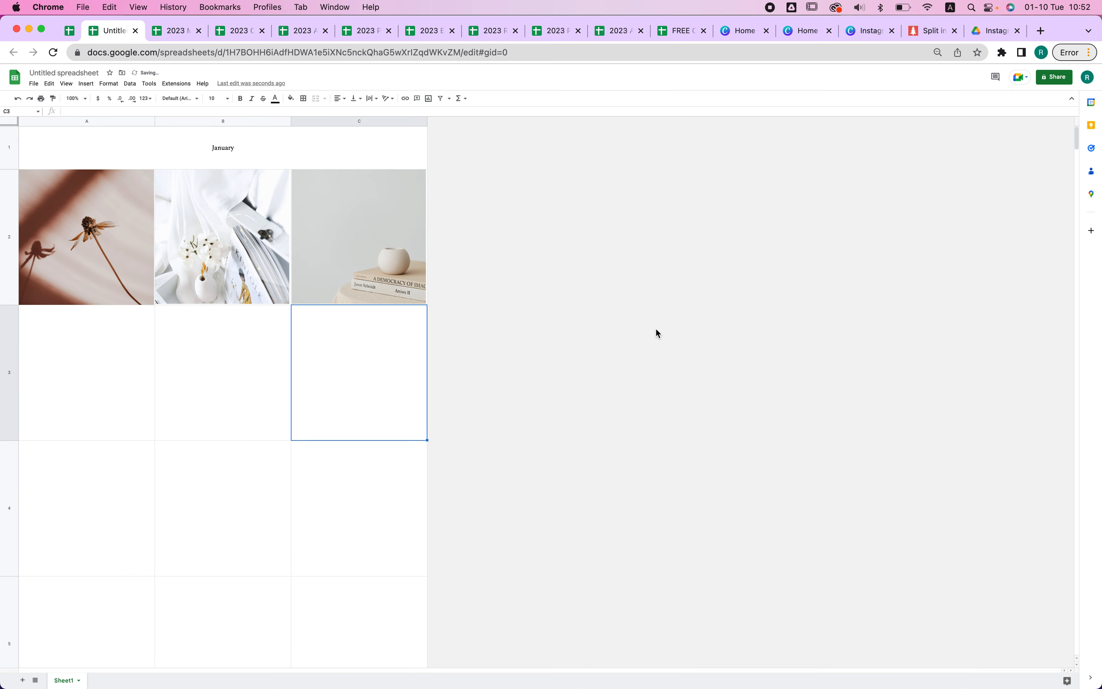
Rename Sheet1 as Feed and add a second sheet named Jan
{"action": "double_click", "coordinate": [62, 681]}
{"action": "type", "text": "Feed"}
{"action": "key", "text": "Return"}
{"action": "left_click", "coordinate": [22, 681]}
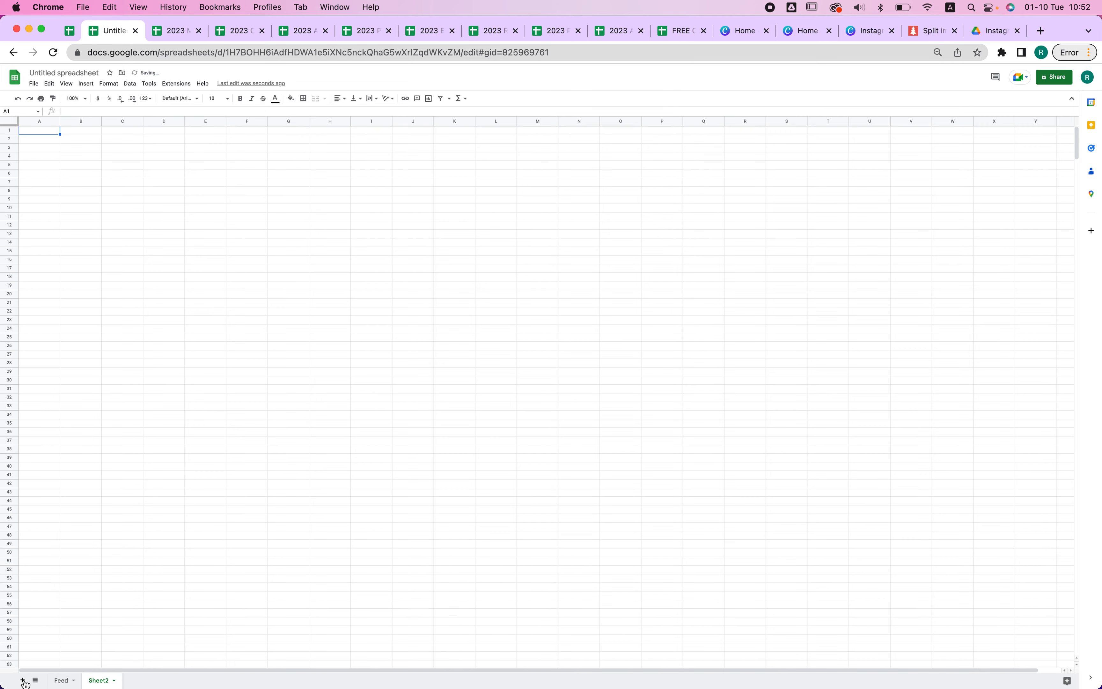
{"action": "double_click", "coordinate": [98, 680]}
{"action": "type", "text": "Jan"}
{"action": "key", "text": "Return"}
Delete columns H through Z on the Jan sheet so only columns A to G remain
{"action": "left_click", "coordinate": [76, 170]}
{"action": "left_click", "coordinate": [29, 141]}
{"action": "left_click_drag", "start_coordinate": [29, 140], "coordinate": [288, 140]}
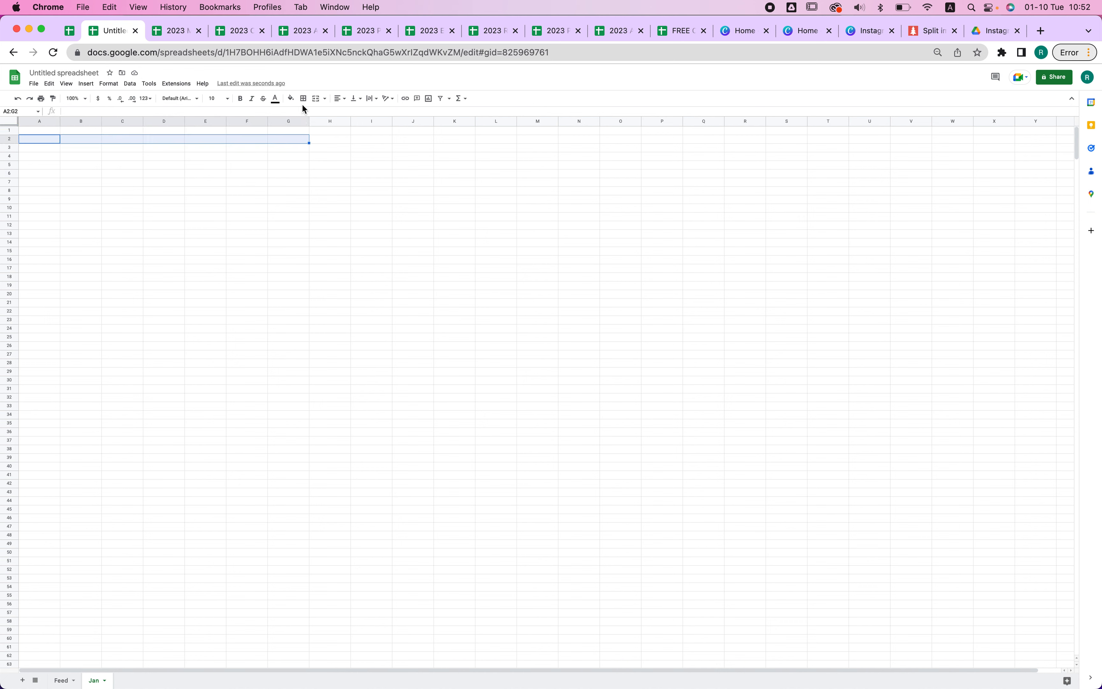
{"action": "left_click", "coordinate": [330, 121]}
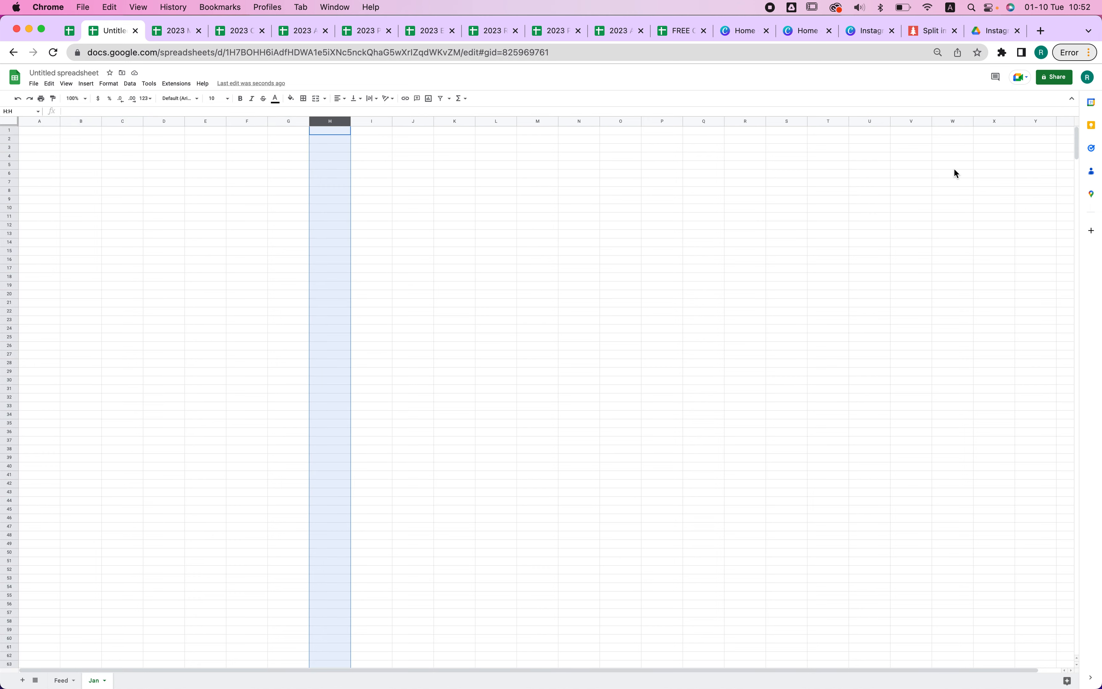
{"action": "scroll", "coordinate": [987, 173], "scroll_direction": "right", "scroll_amount": 1}
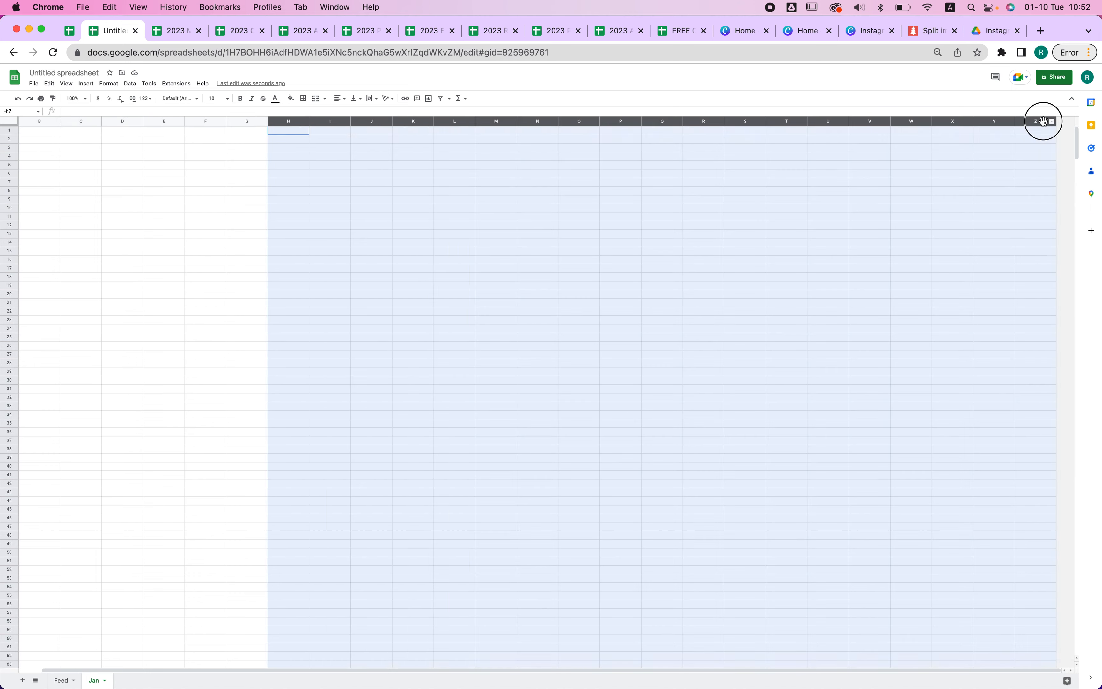
{"action": "left_click", "coordinate": [1045, 121], "text": "shift"}
{"action": "right_click", "coordinate": [1044, 121]}
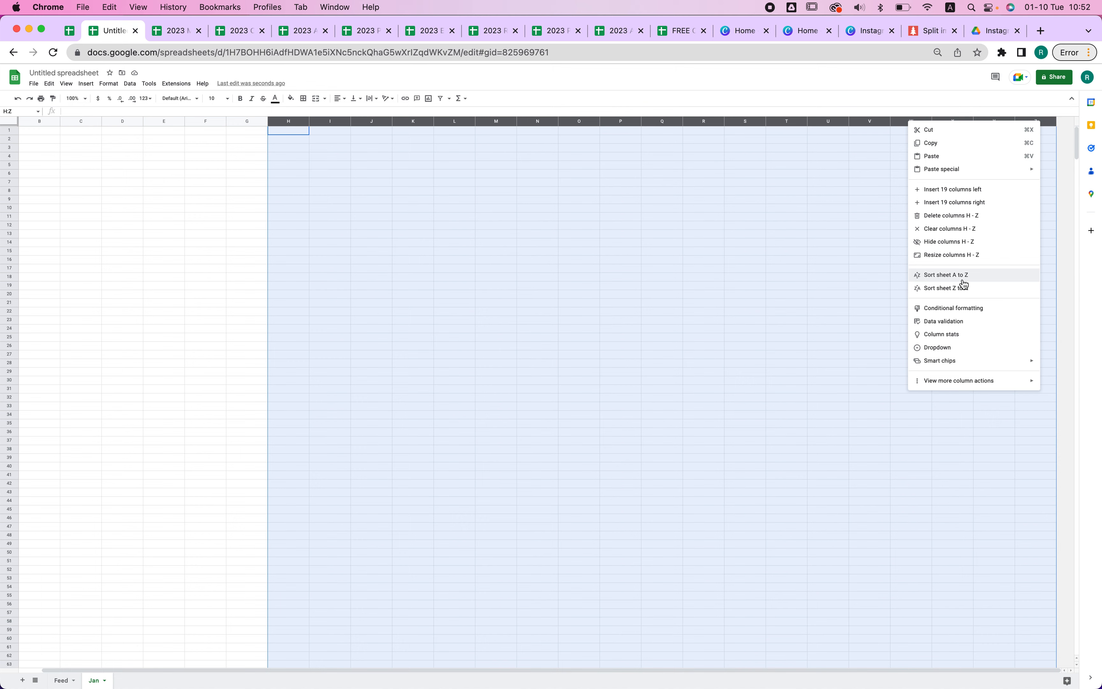
{"action": "left_click", "coordinate": [952, 215]}
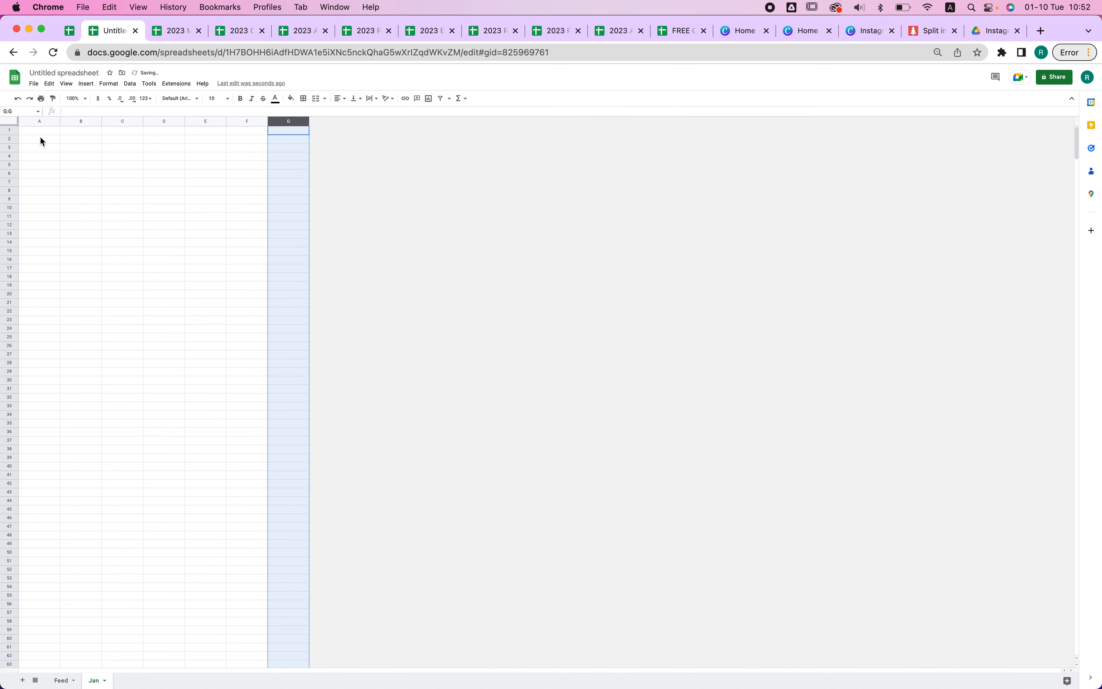
Merge cells A1:G1 on the Jan sheet into one header cell
{"action": "left_click_drag", "start_coordinate": [32, 130], "coordinate": [287, 128]}
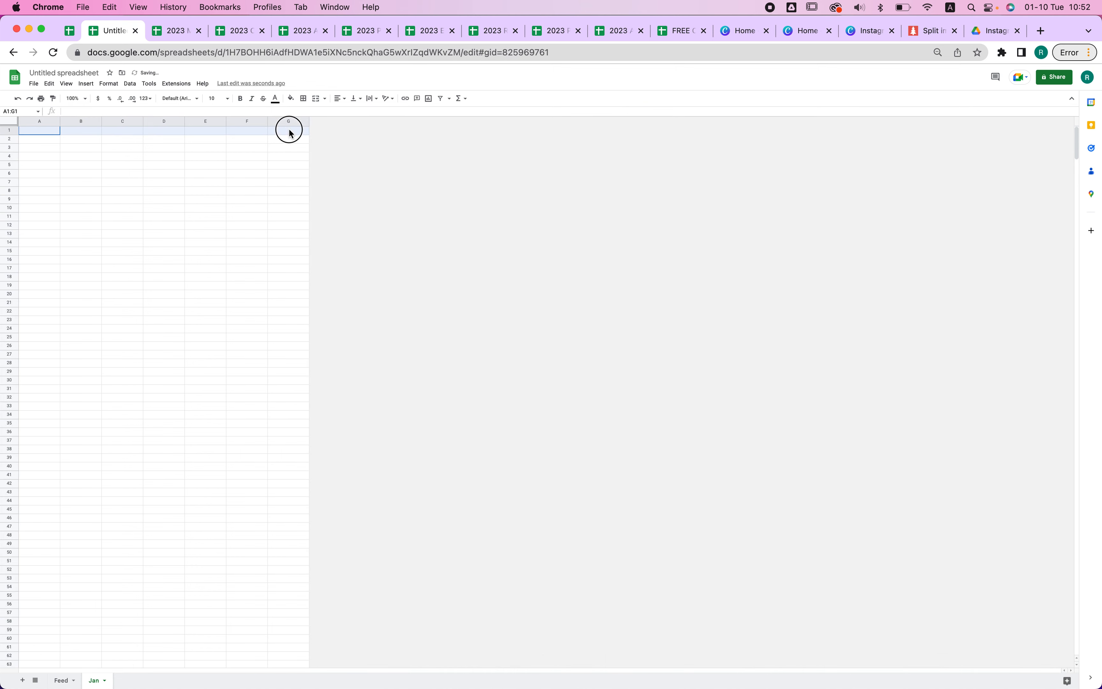
{"action": "left_click", "coordinate": [321, 101]}
{"action": "double_click", "coordinate": [170, 130]}
{"action": "left_click", "coordinate": [402, 204]}
Link the Jan sheet's merged header to the Feed sheet's month heading with =Feed!A1
{"action": "left_click", "coordinate": [249, 131]}
{"action": "type", "text": "="}
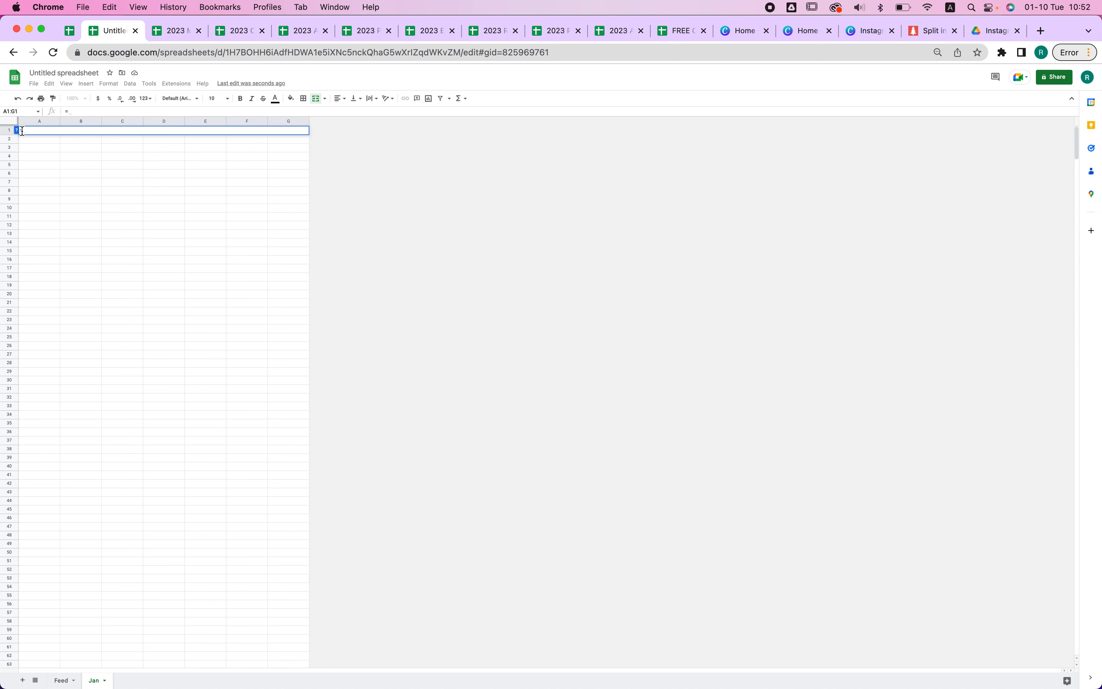
{"action": "left_click", "coordinate": [61, 680]}
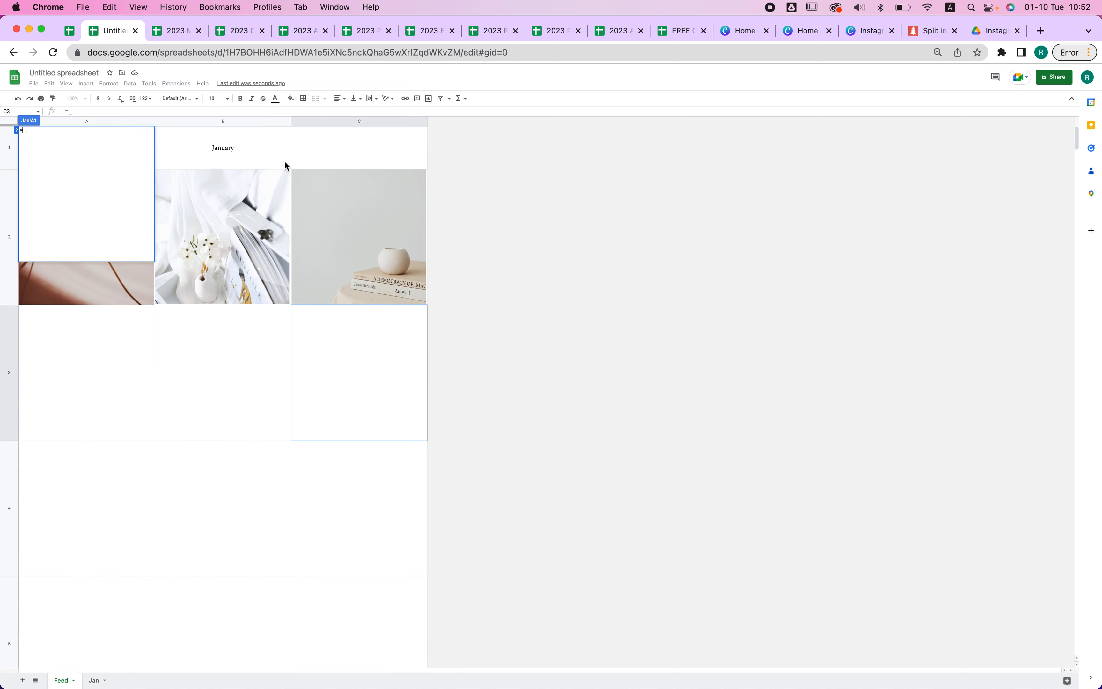
{"action": "left_click", "coordinate": [231, 150]}
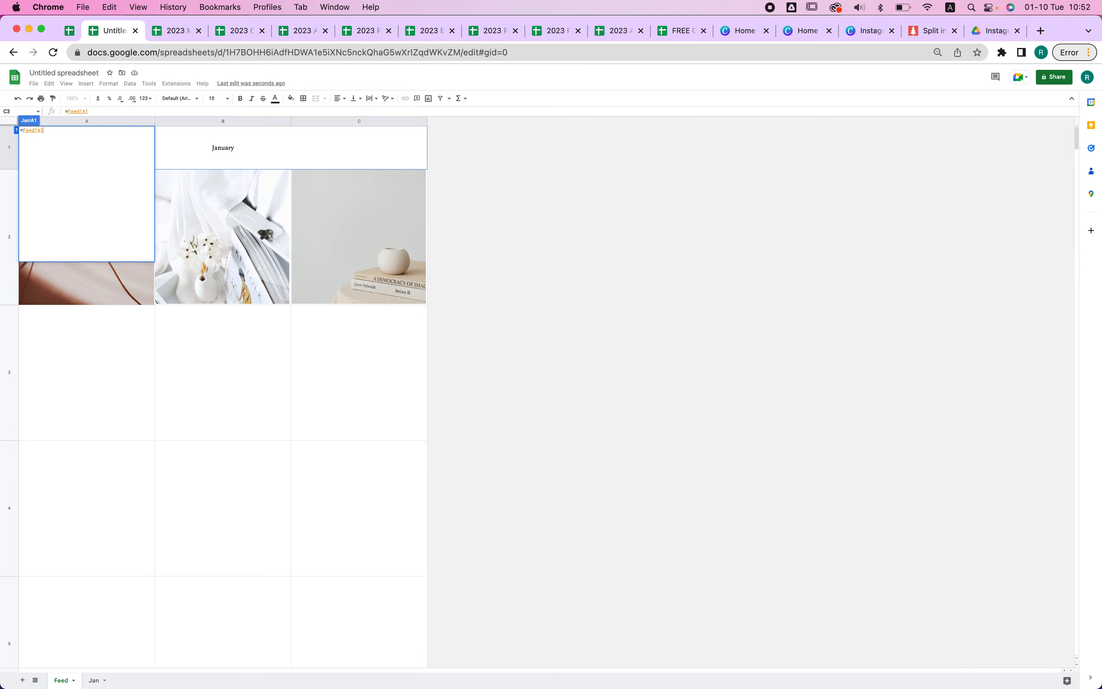
{"action": "key", "text": "Return"}
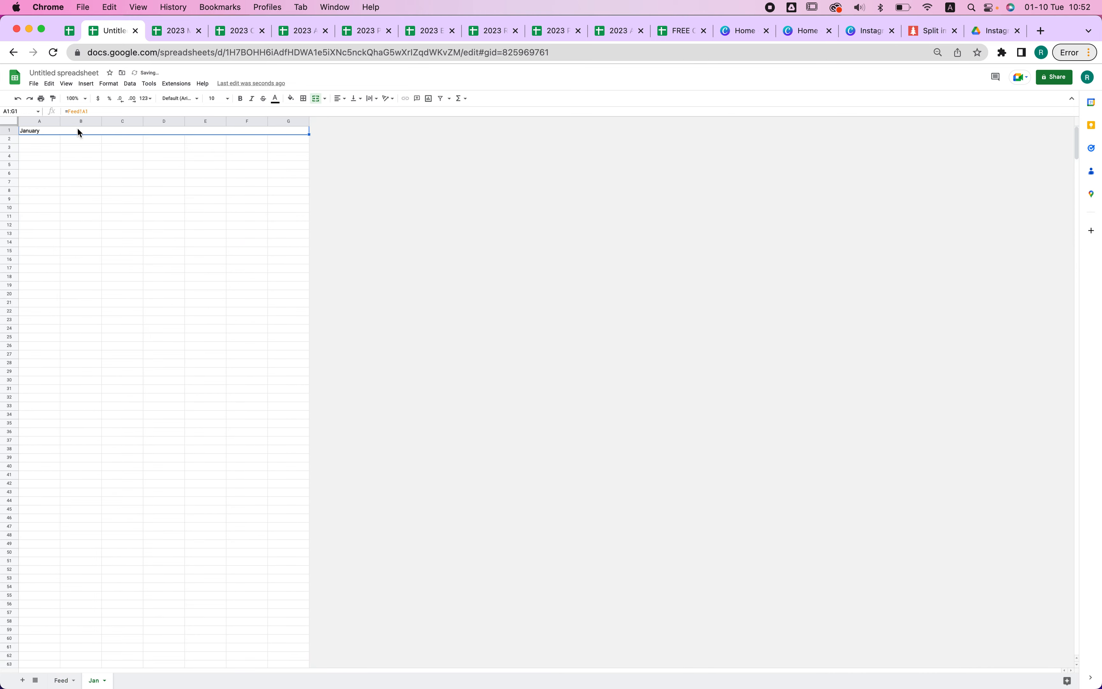
Format the Jan sheet's header in Spectral, centre it horizontally and vertically, and make row 1 slightly taller
{"action": "left_click", "coordinate": [181, 99]}
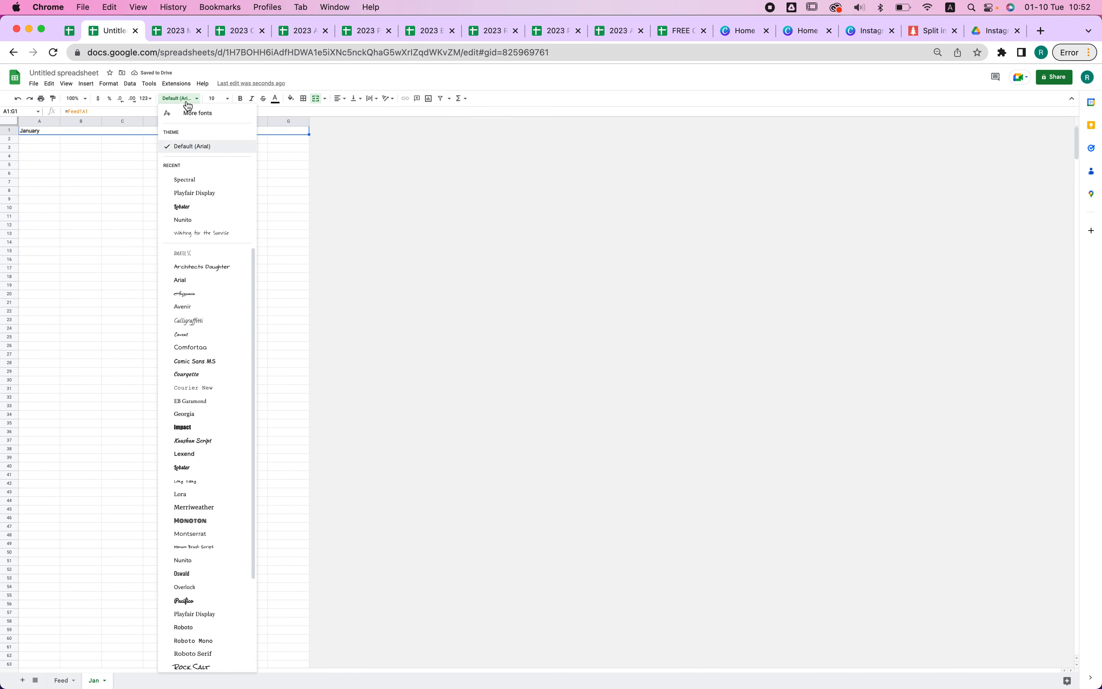
{"action": "left_click", "coordinate": [199, 182]}
{"action": "left_click", "coordinate": [340, 98]}
{"action": "left_click", "coordinate": [353, 118]}
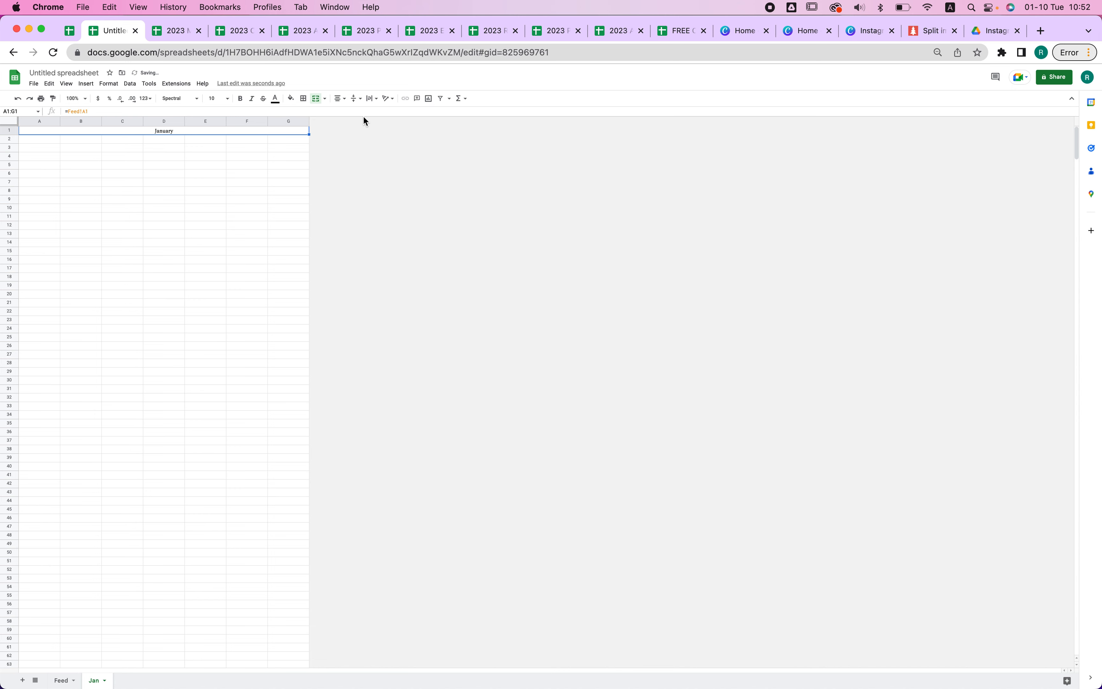
{"action": "left_click_drag", "start_coordinate": [12, 134], "coordinate": [12, 139]}
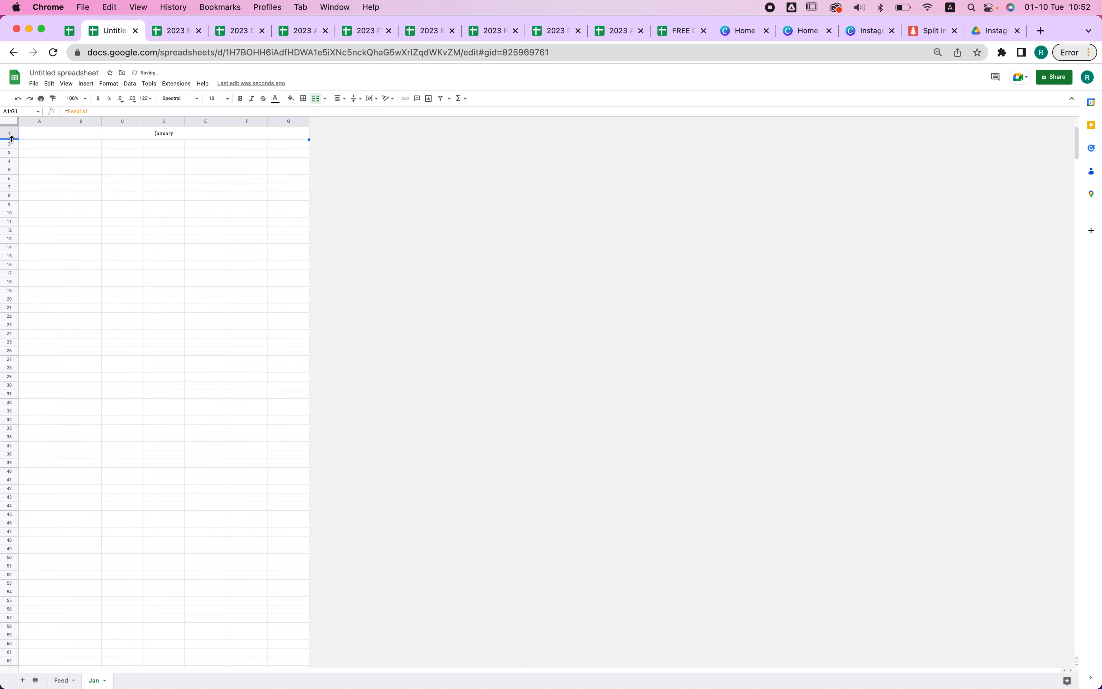
Select row 2 of the Jan sheet
{"action": "left_click", "coordinate": [10, 145]}
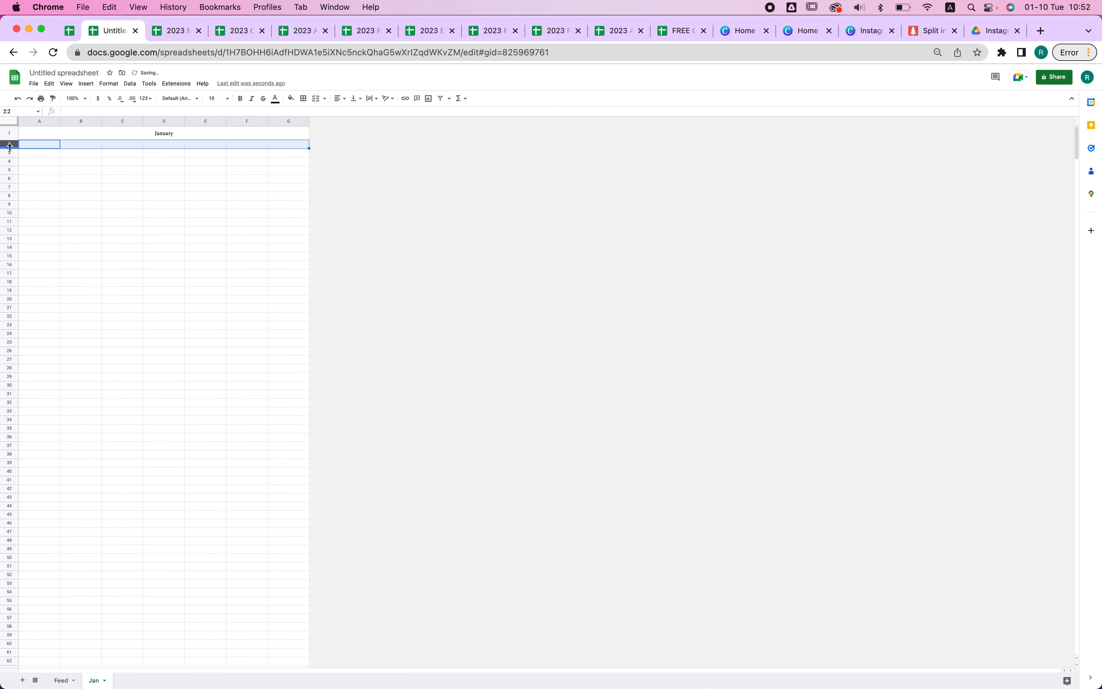